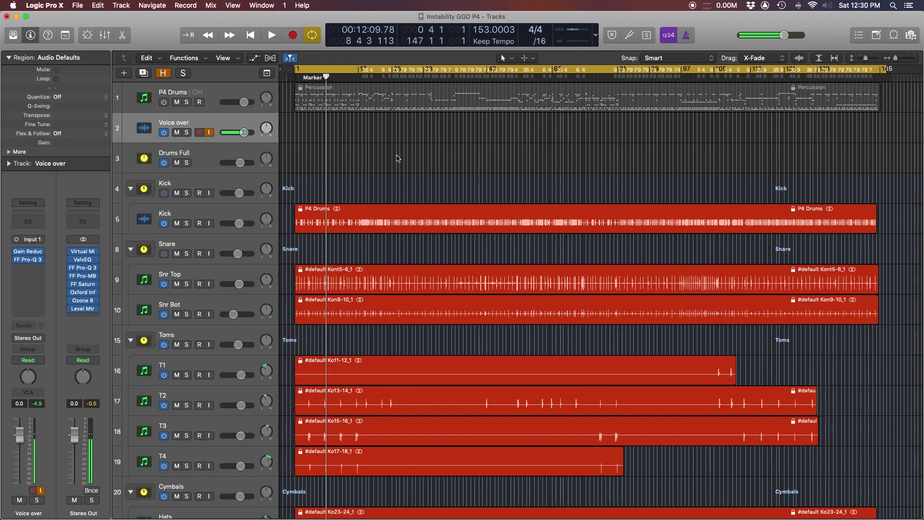
Step: Play back the drum tracks, then stop playback
key("space")
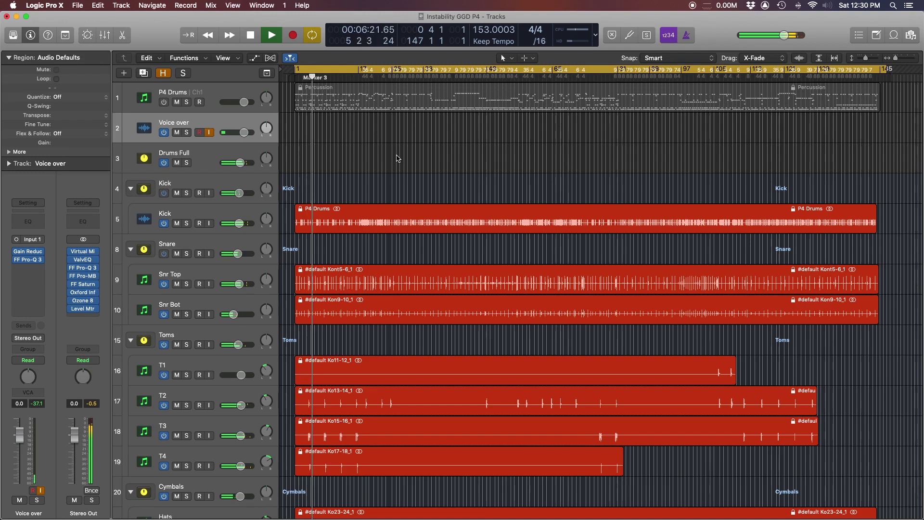
key("space")
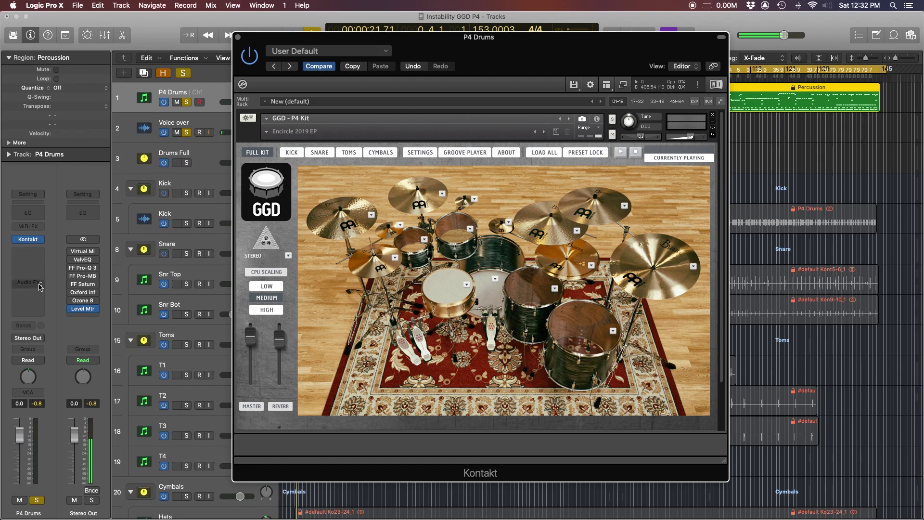
Step: Audition a drum in the GGD P4 Kit, shift the Kontakt window right, and resume playback
mouse_move(90, 276)
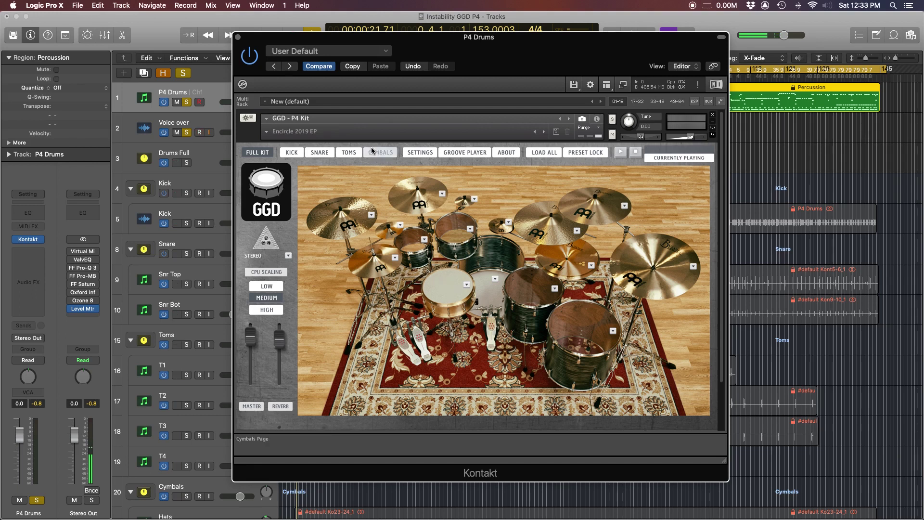
left_click(423, 255)
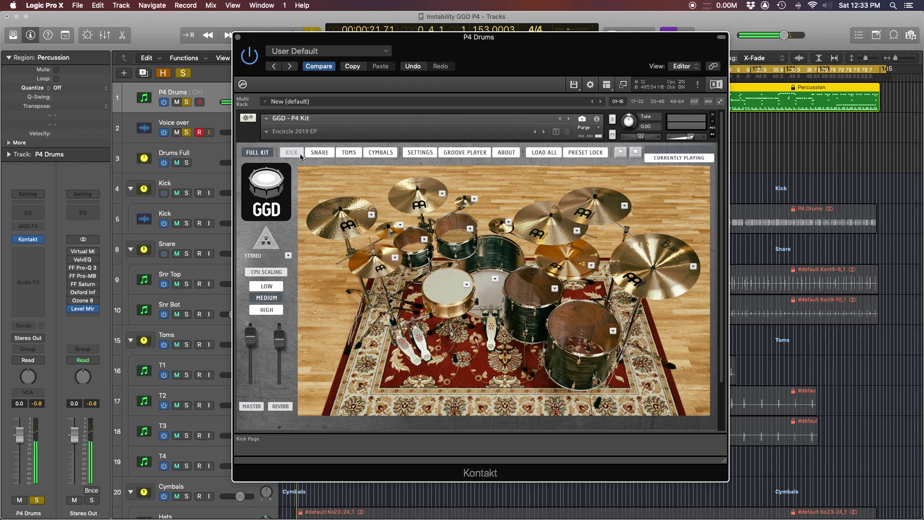
left_click_drag(395, 40, 501, 36)
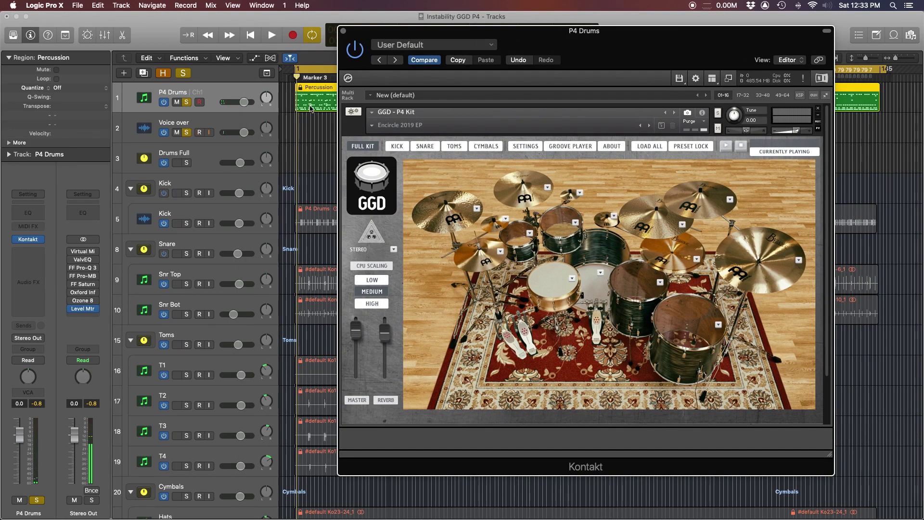
key("space")
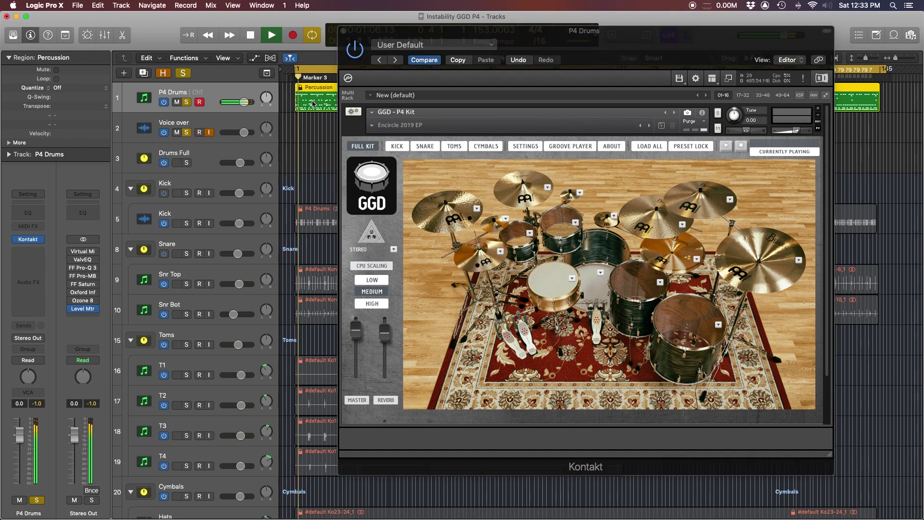
Step: Open the Percussion region in the Piano Roll, close Kontakt, and stop playback
double_click(313, 103)
left_click(353, 38)
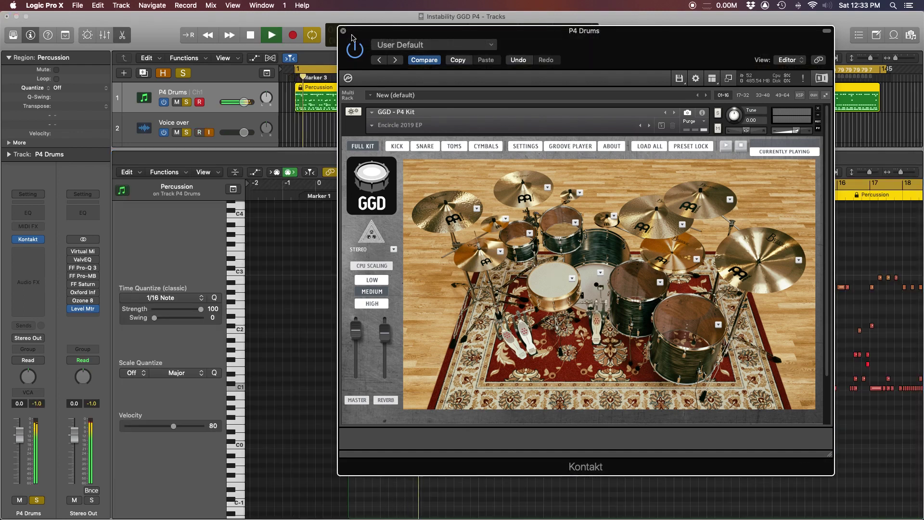
left_click(343, 31)
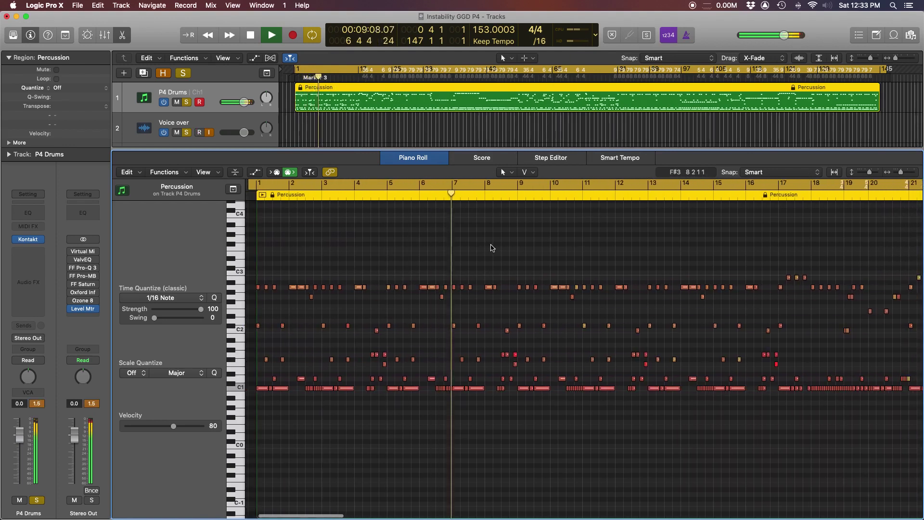
key("space")
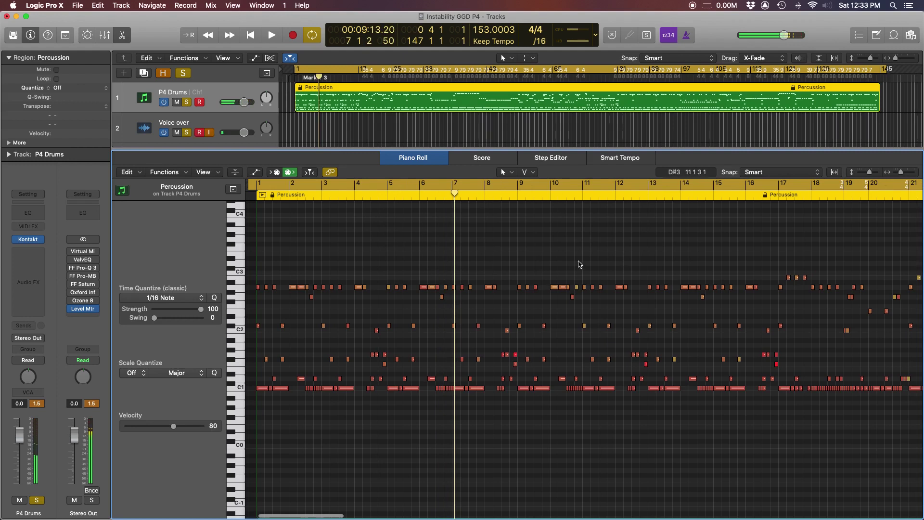
Step: Scroll through the Percussion notes and select a C1 kick note to check its velocity
scroll(580, 265, "right", 5)
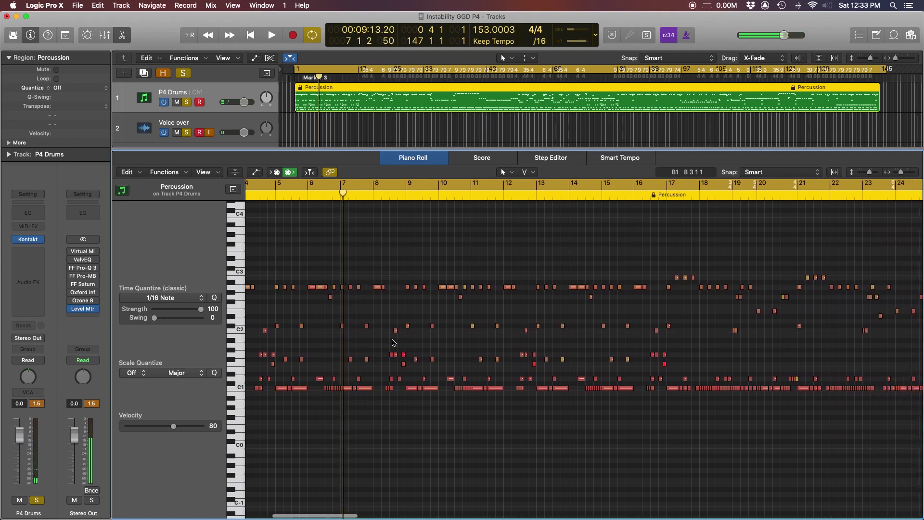
scroll(705, 393, "right", 10)
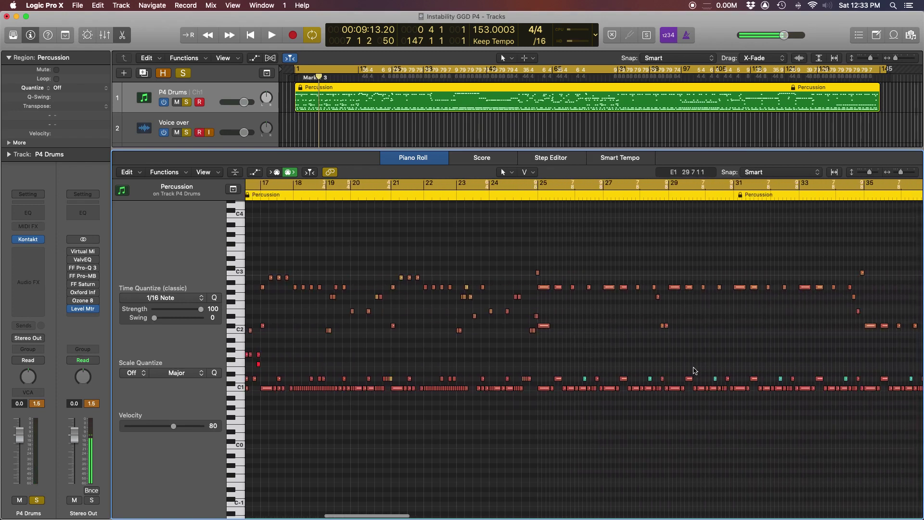
scroll(443, 319, "right", 2)
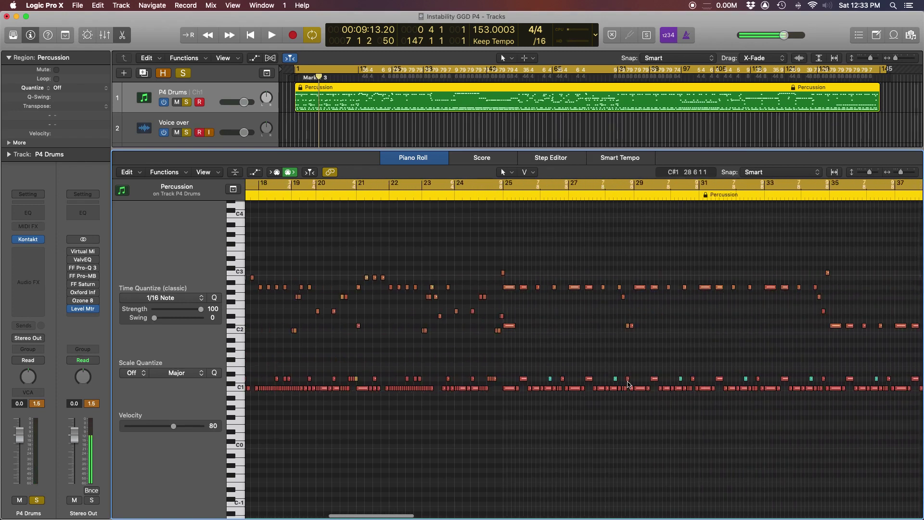
scroll(423, 383, "left", 15)
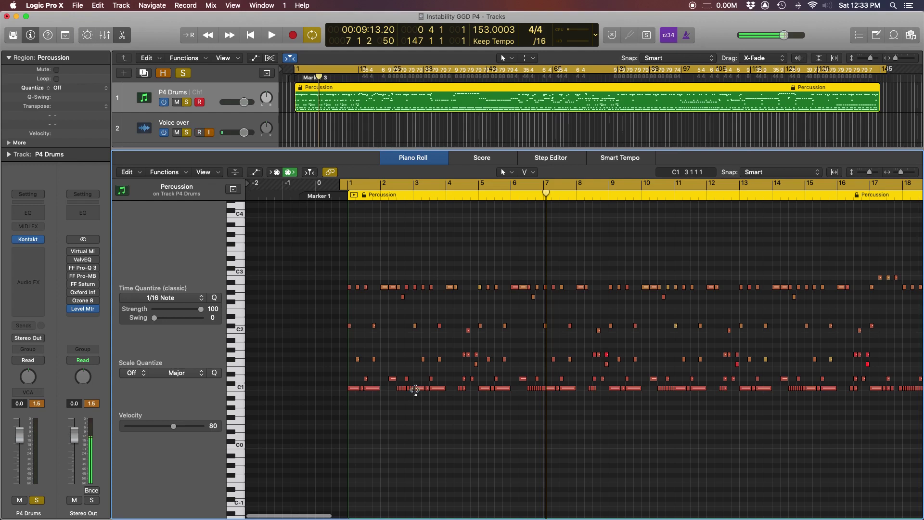
left_click(417, 388)
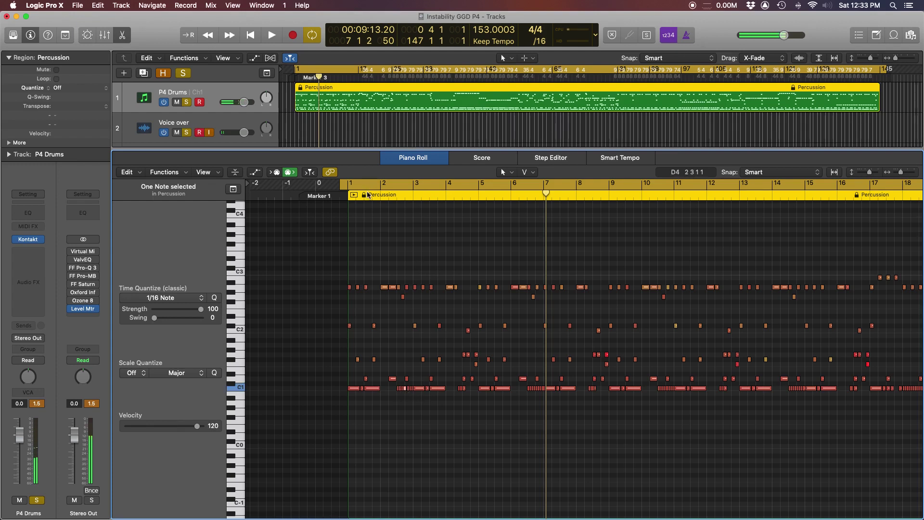
Step: Show the mixer, reopen the P4 Drums Kontakt window, and move it left
key("x")
key("v")
left_click_drag(642, 46, 564, 46)
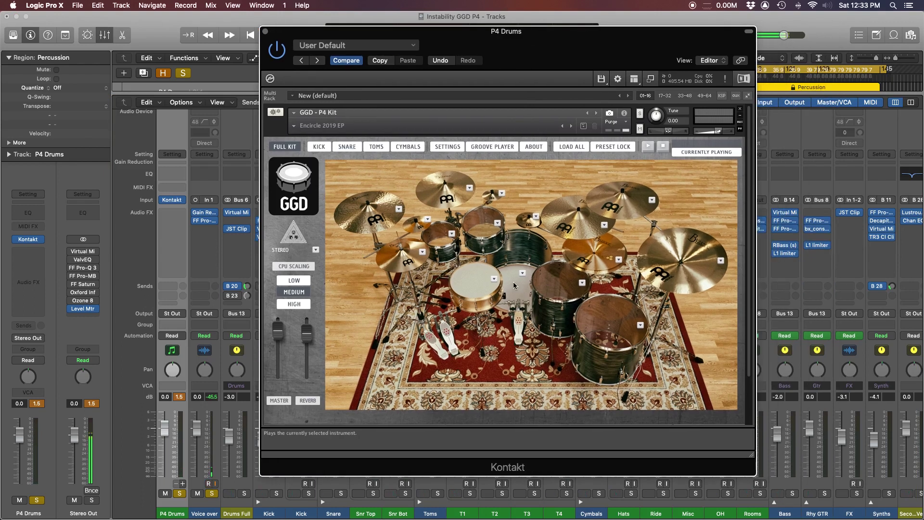
Step: Step through the GGD KICK, SNARE and TOMS mixer pages, auditioning the kick
left_click(319, 147)
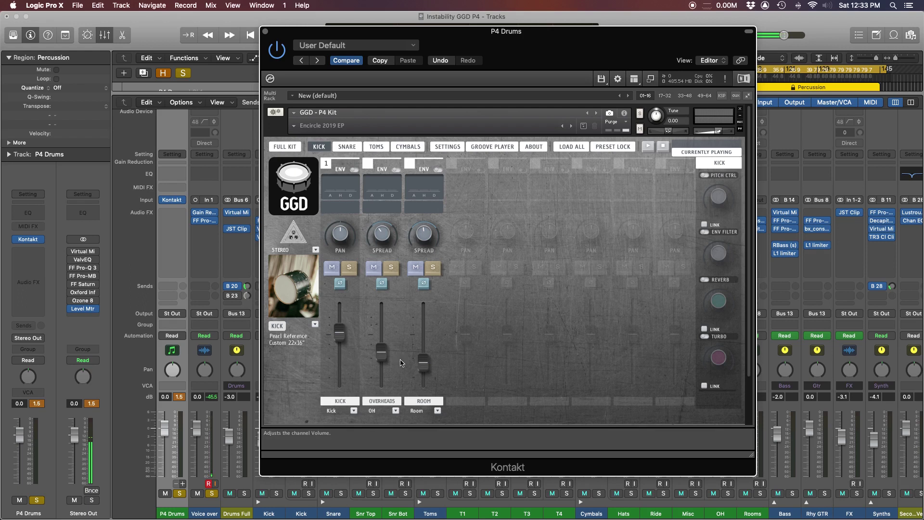
left_click(279, 287)
left_click(346, 146)
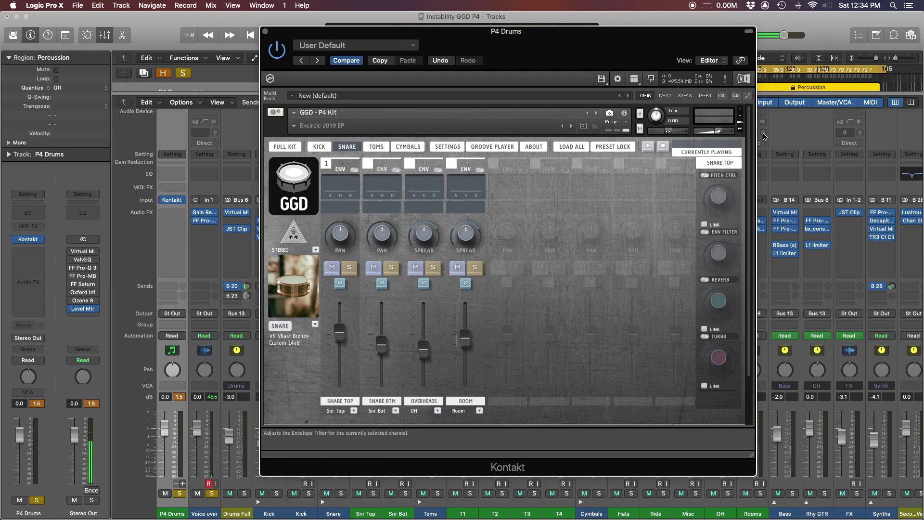
left_click(376, 146)
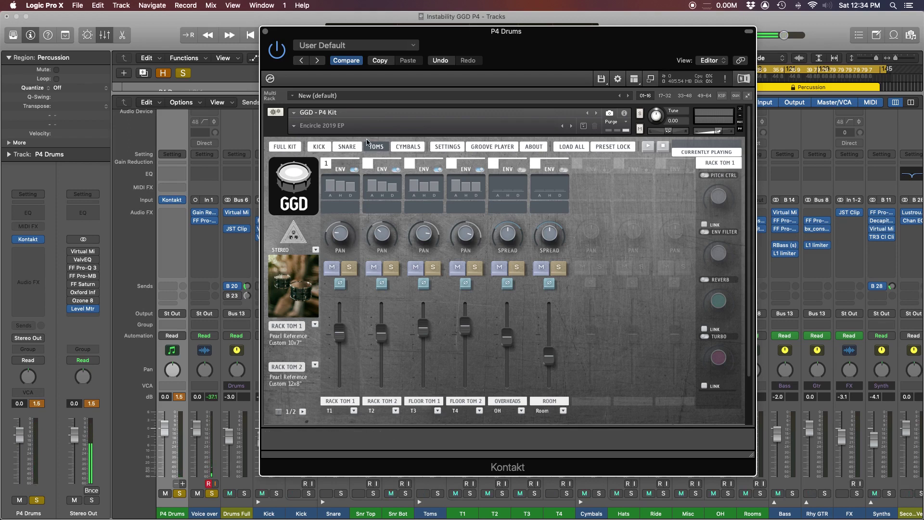
Step: Lower the CYMBALS ROOM fader slightly, return to the SNARE page, and resume playback
left_click(415, 149)
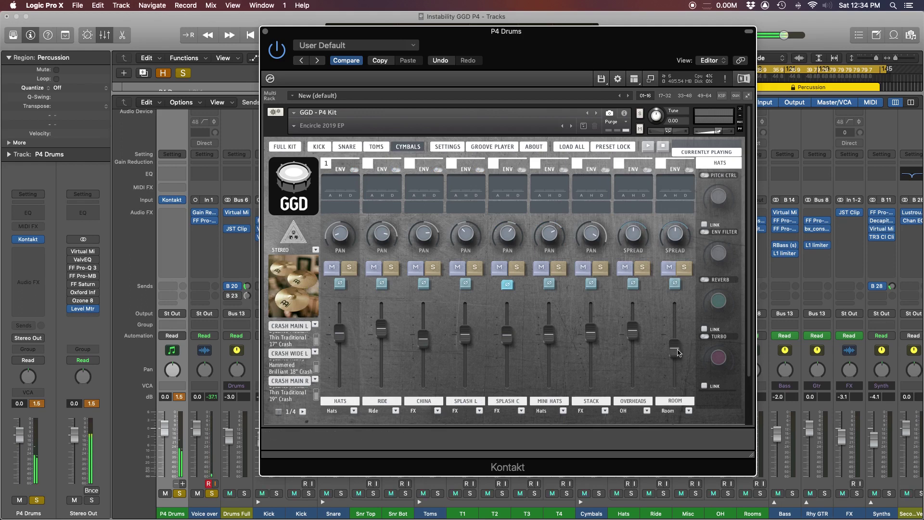
left_click_drag(678, 350, 667, 352)
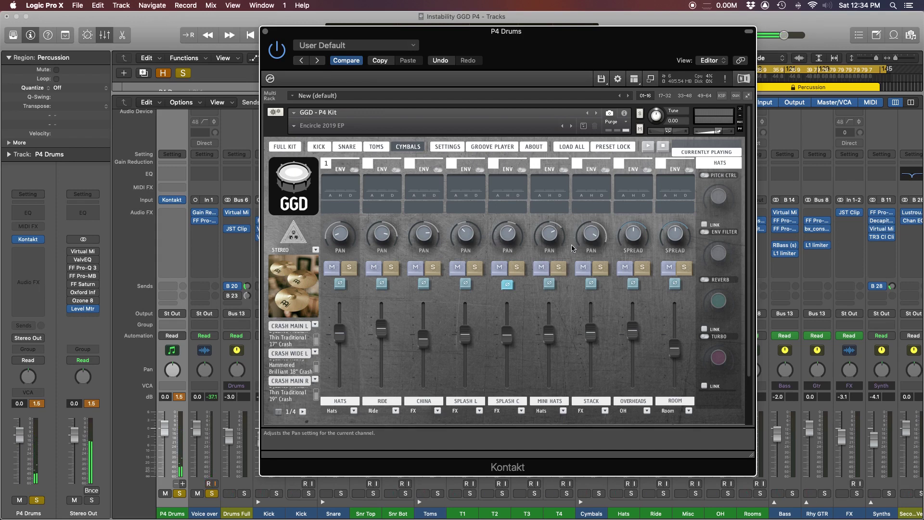
left_click(319, 147)
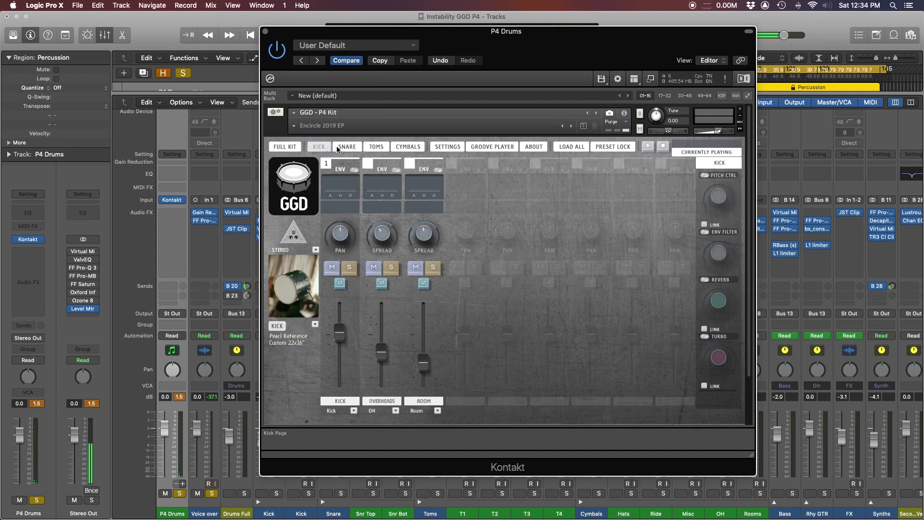
left_click(347, 147)
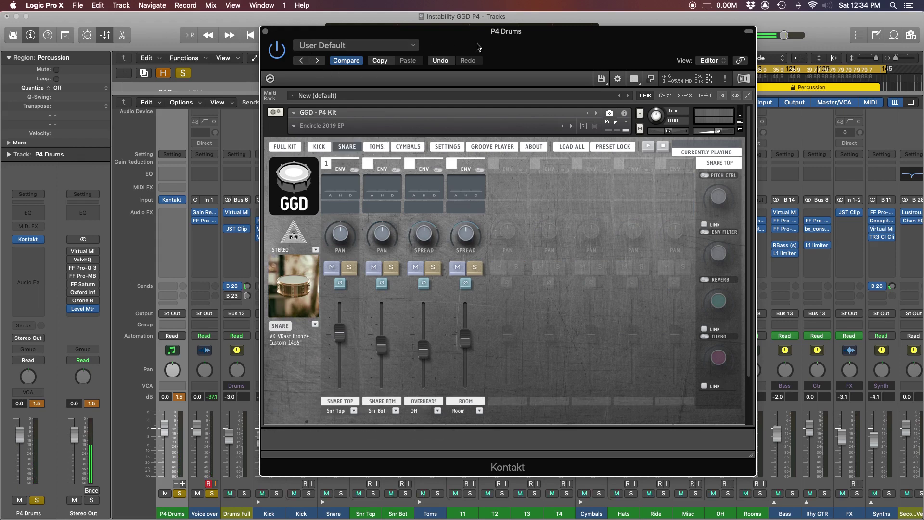
left_click_drag(497, 47, 450, 66)
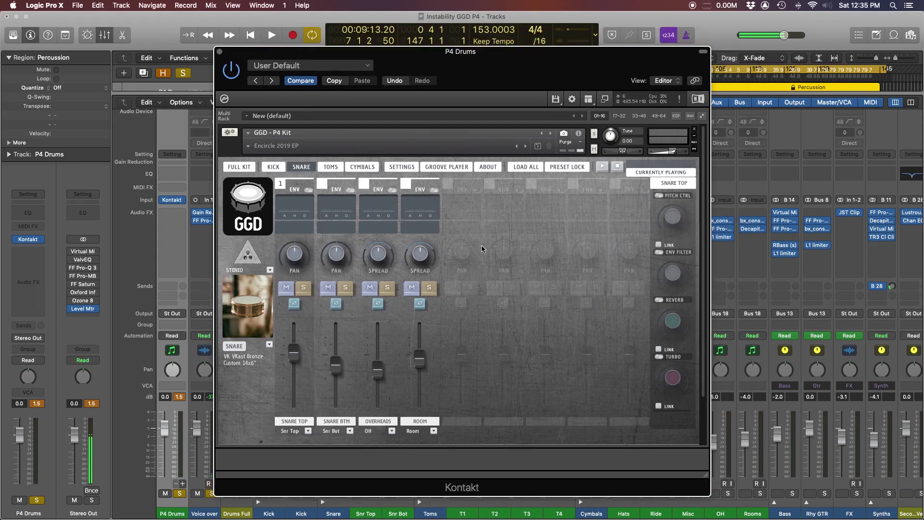
key("space")
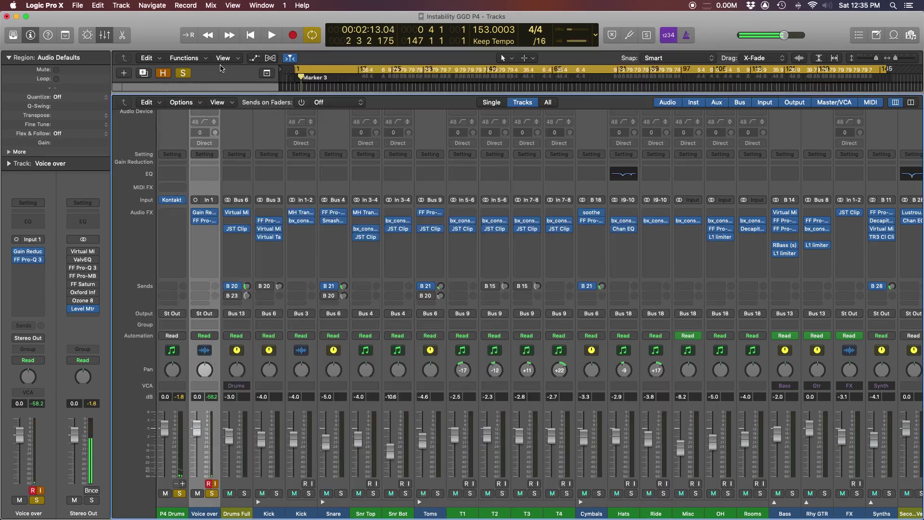
Step: Close Kontakt, hide the mixer, and inspect the Reverb channel's Channel EQ
left_click(219, 52)
key("x")
scroll(283, 197, "up", 2)
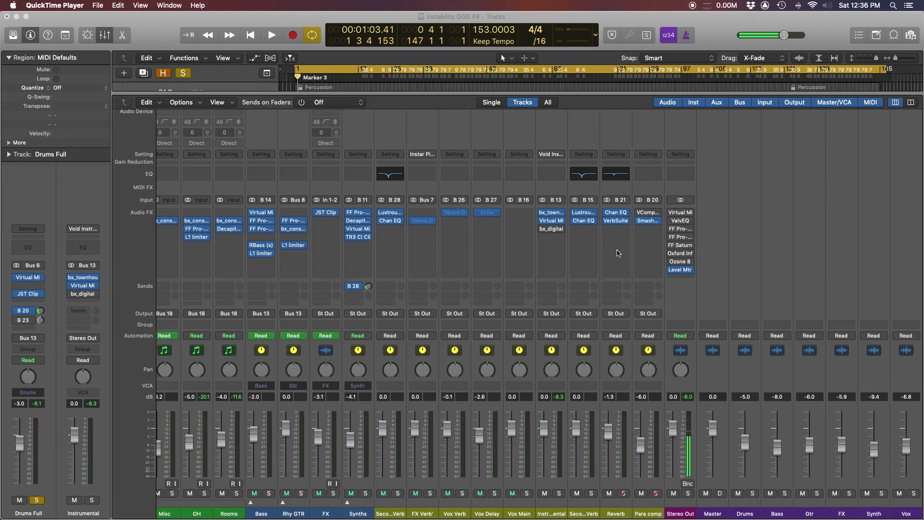
left_click(616, 216)
left_click(616, 216)
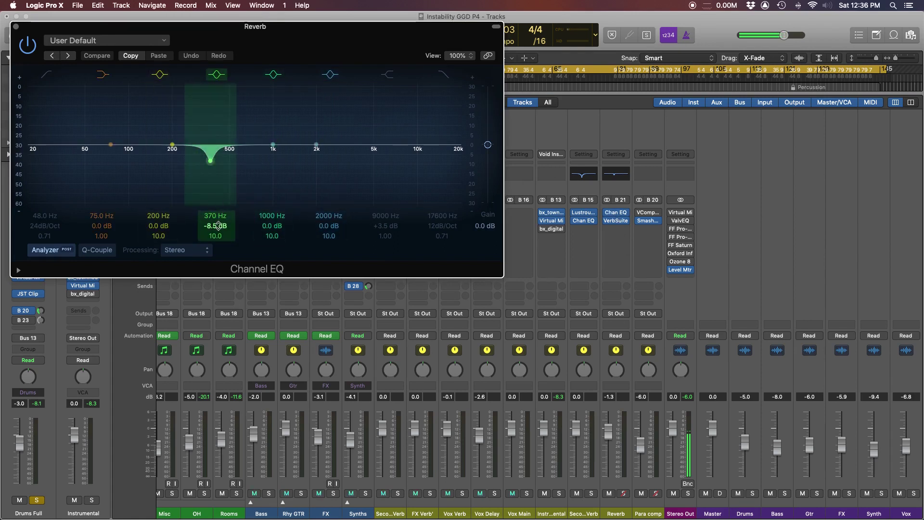
left_click(15, 27)
Step: Raise the Reverb channel's VerbSuite predelay to 10.5 ms and close the plug-in
left_click(615, 220)
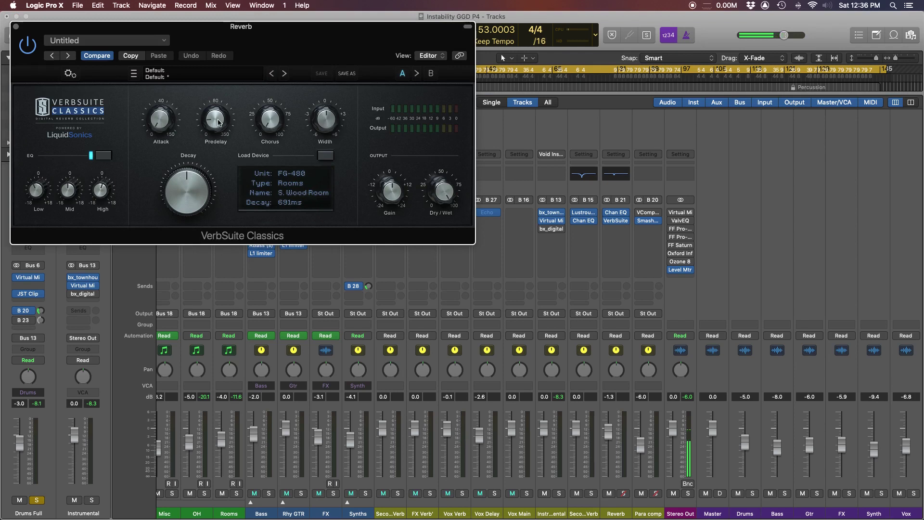
left_click_drag(217, 124, 215, 121)
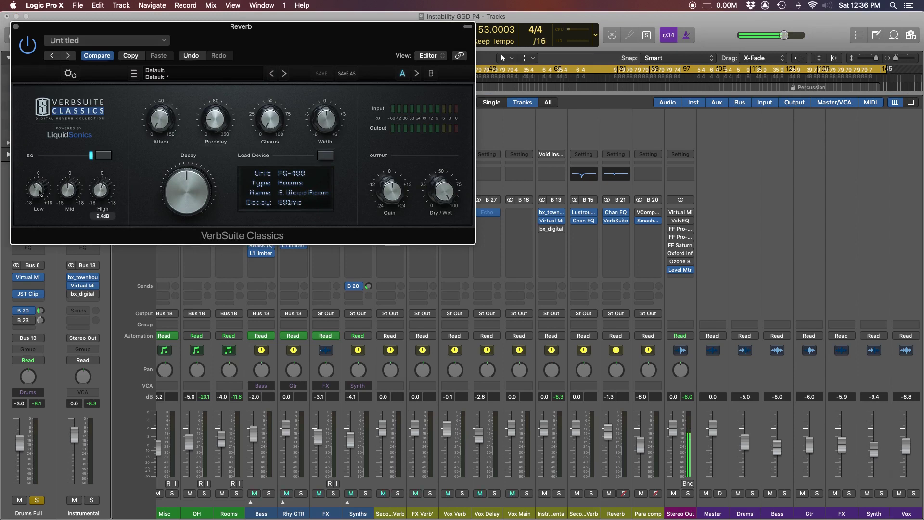
mouse_move(40, 191)
key("cmd+w")
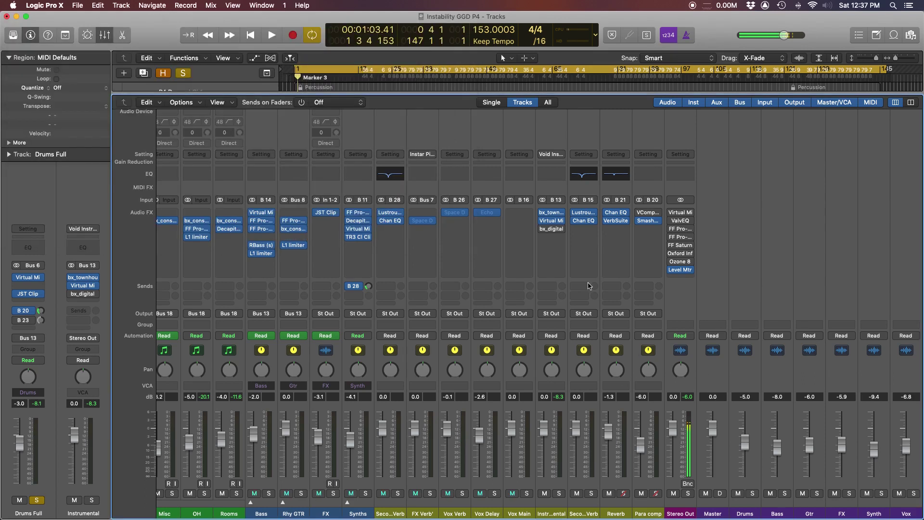
Step: Select the Snare and Toms strips, leave the Cymbals sends unchanged, then select Para comp
scroll(616, 291, "left", 10)
scroll(618, 295, "left", 5)
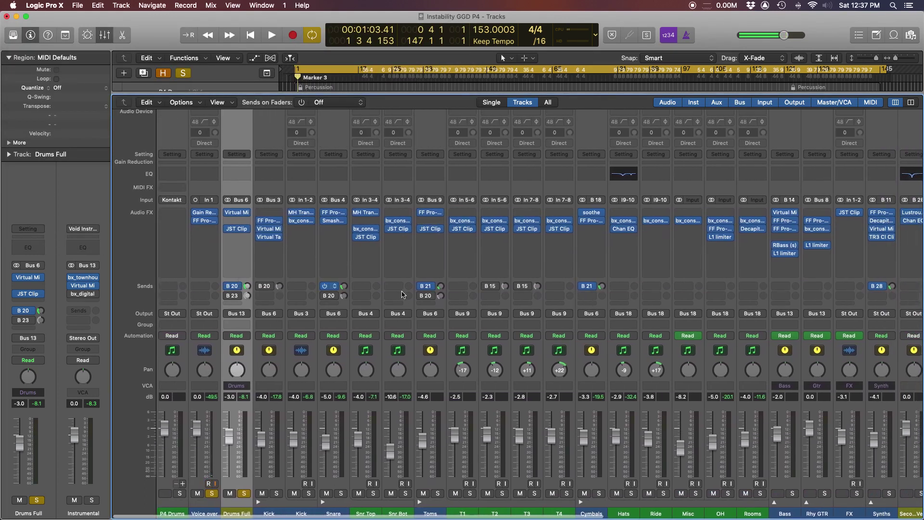
left_click(347, 300)
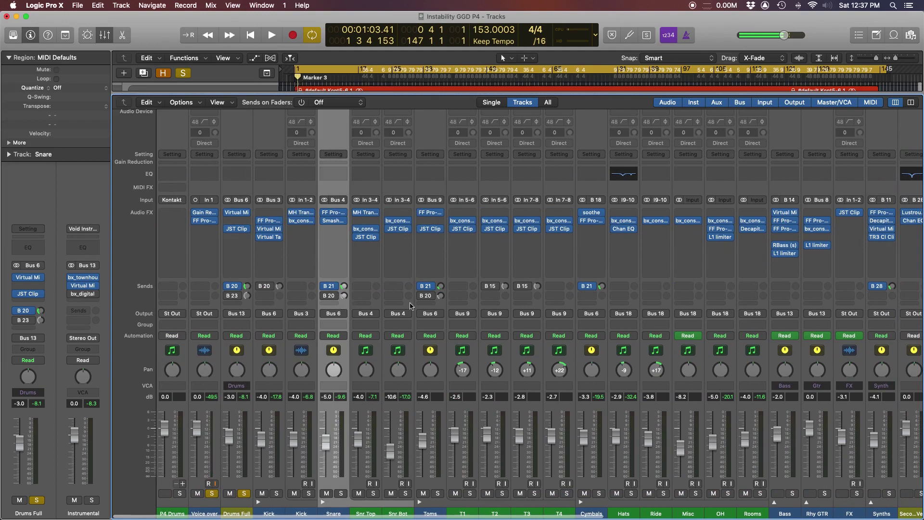
left_click(591, 313)
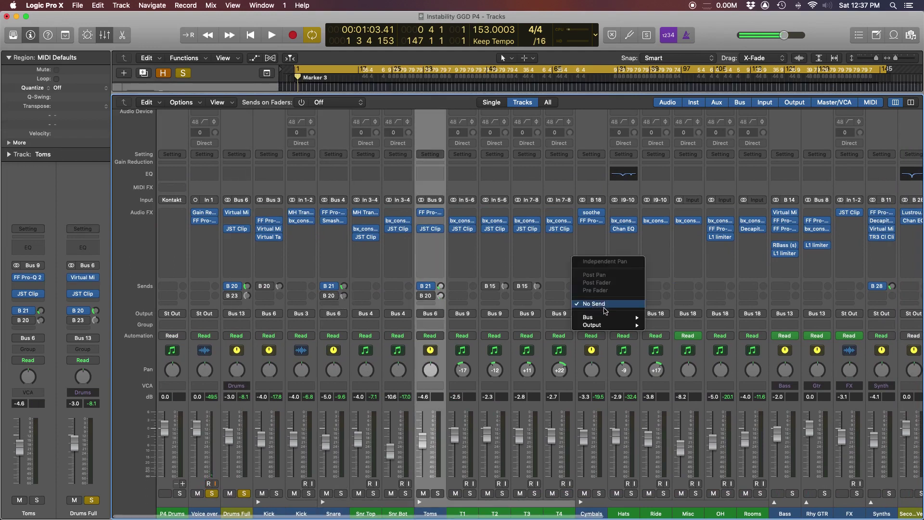
left_click(601, 360)
scroll(667, 227, "right", 10)
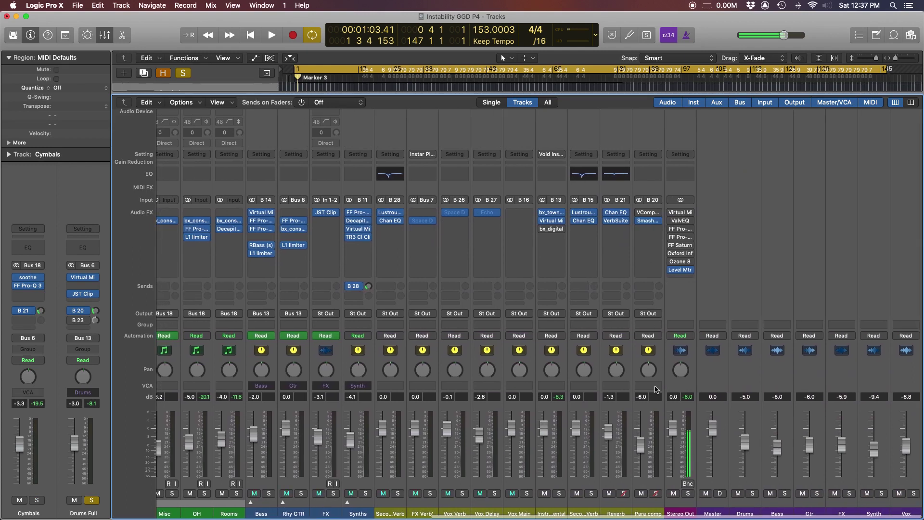
left_click(654, 381)
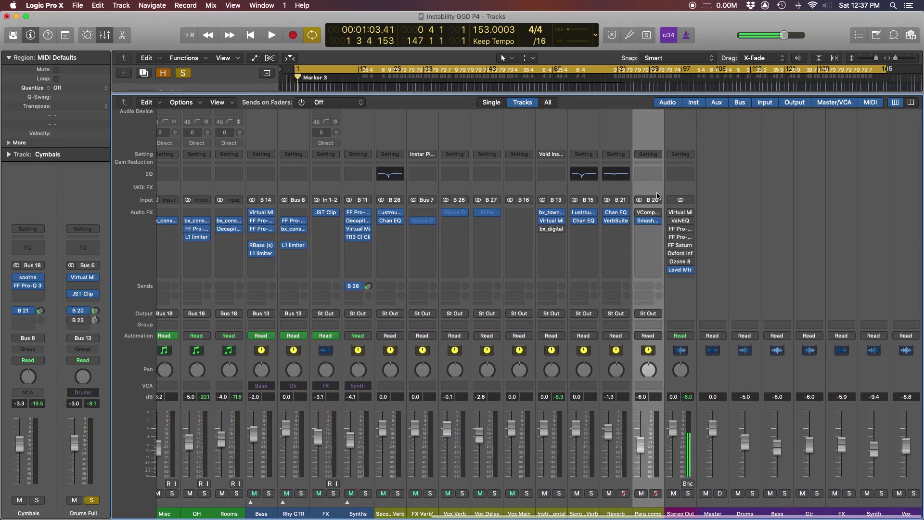
Step: Open Para comp's Smash And Grab compressor and tweak a setting
left_click(649, 221)
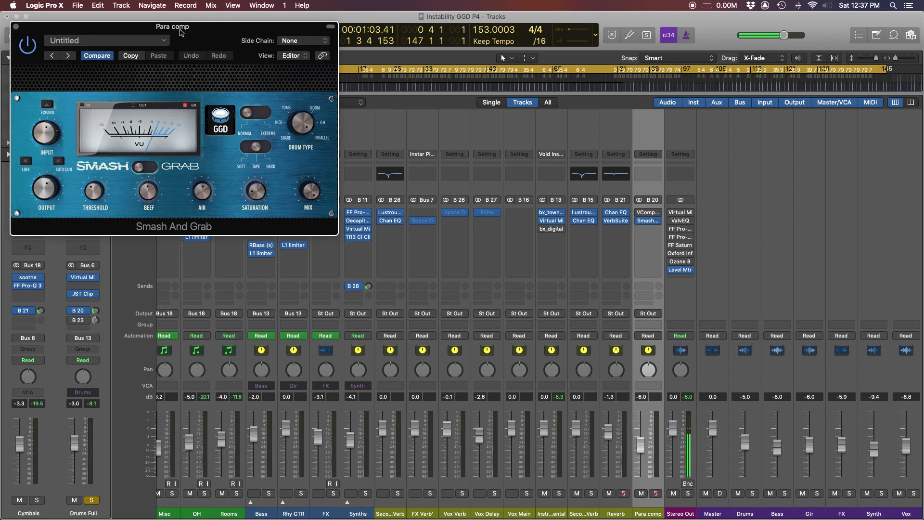
left_click_drag(181, 32, 229, 37)
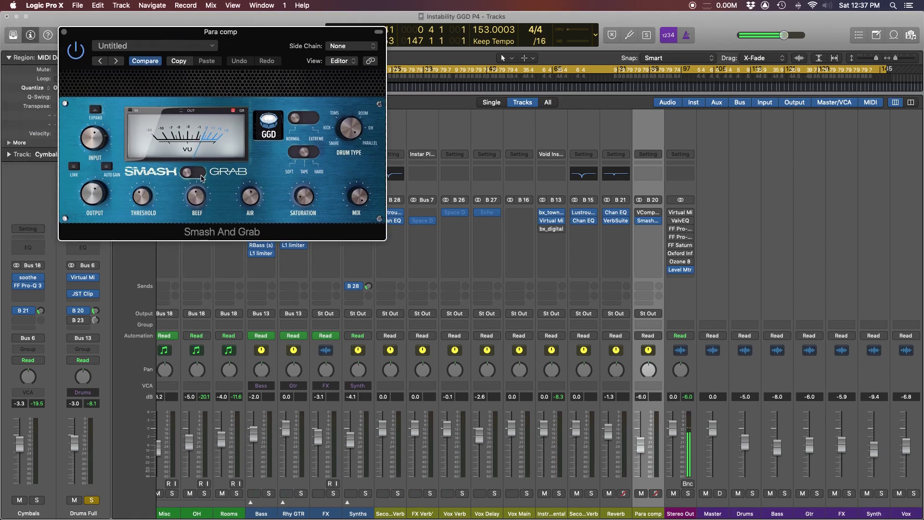
left_click(304, 201)
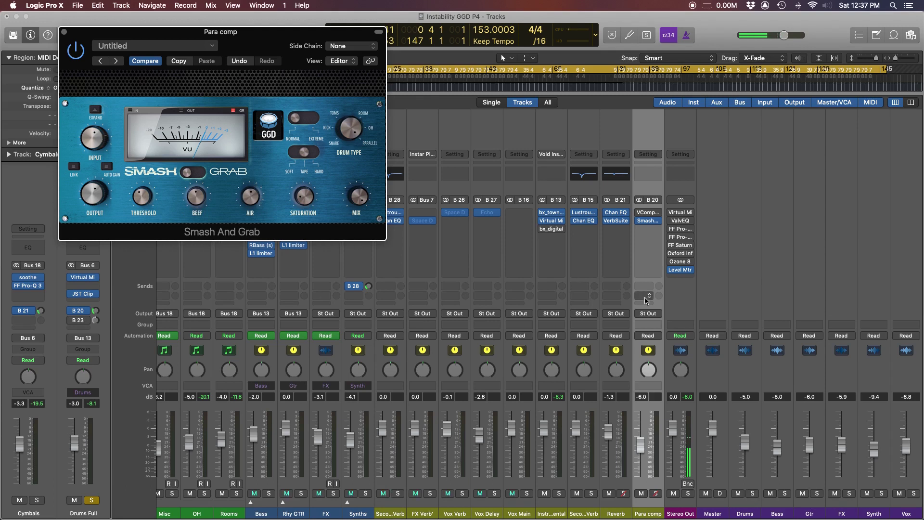
scroll(664, 291, "left", 5)
scroll(670, 293, "right", 5)
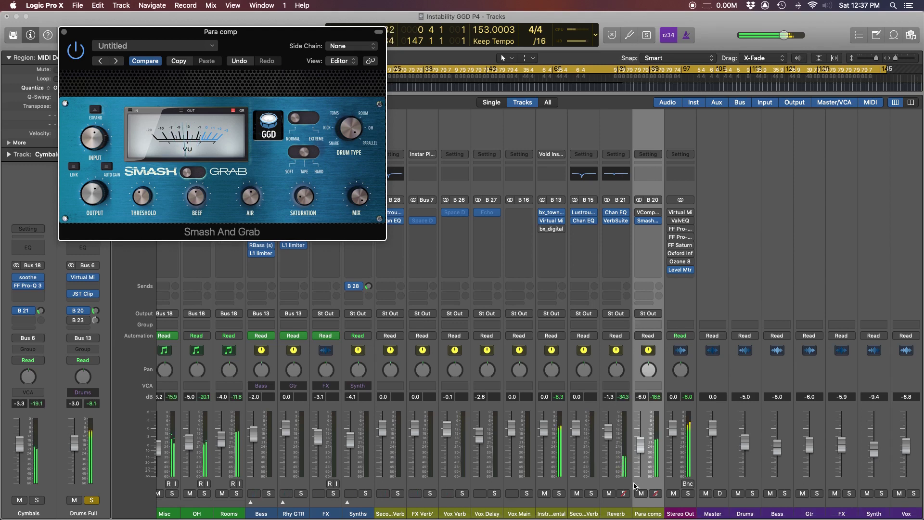
Step: Mute and unmute Para comp to compare, and unmute the Reverb channel
left_click(640, 494)
left_click(640, 494)
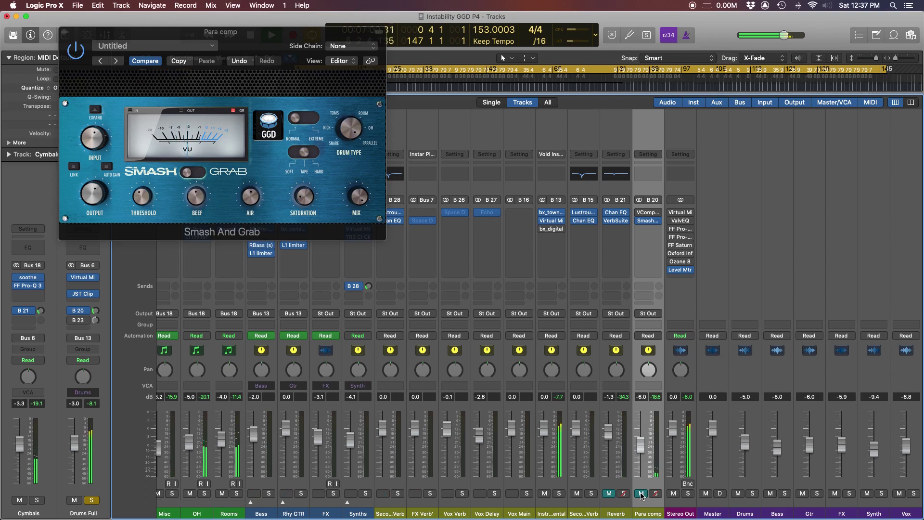
left_click(641, 494)
left_click(609, 493)
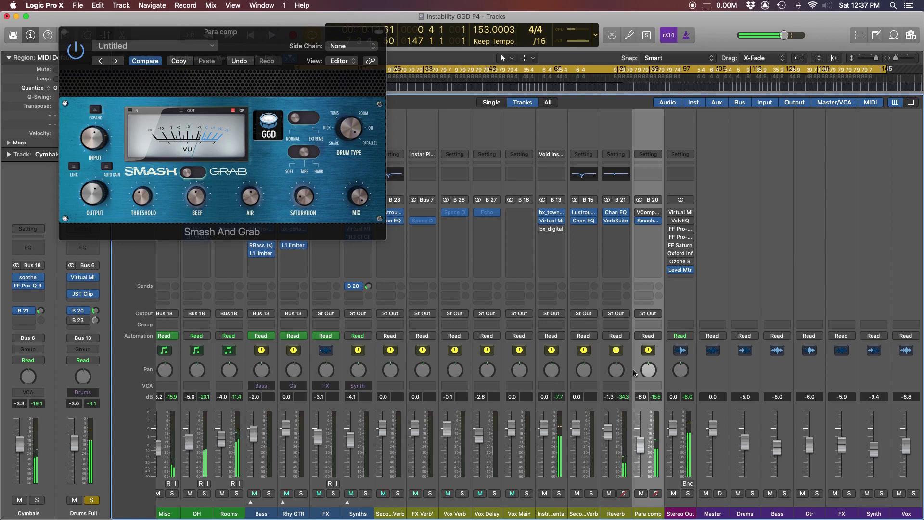
Step: Check the Smash And Grab output and input levels, then close the plug-in
scroll(627, 369, "left", 2)
scroll(627, 368, "left", 8)
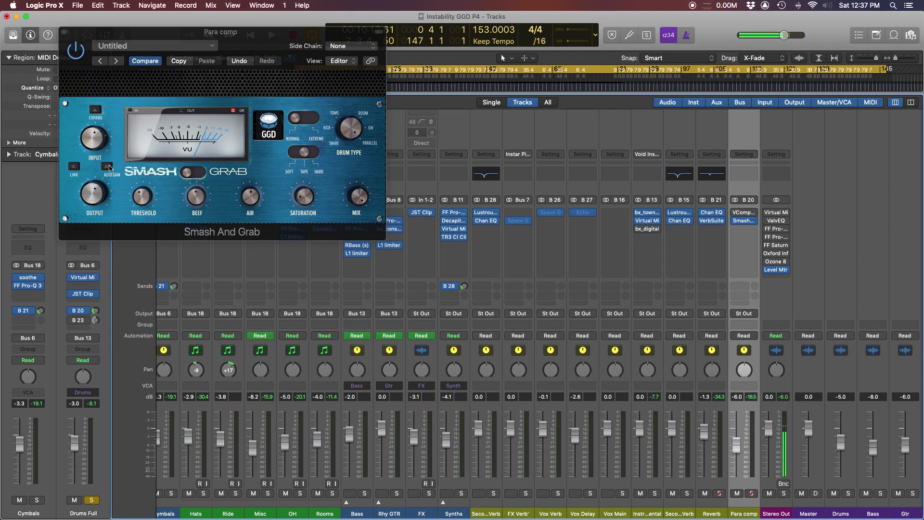
left_click(91, 201)
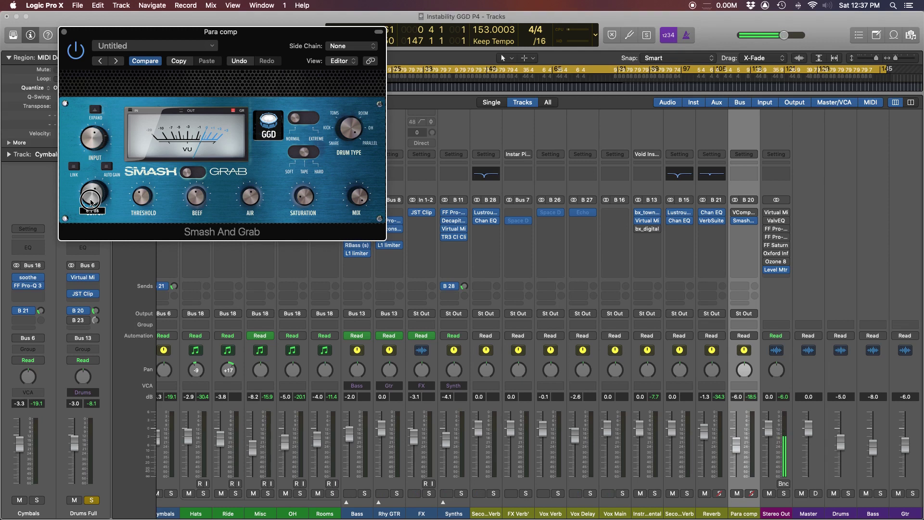
left_click(91, 147)
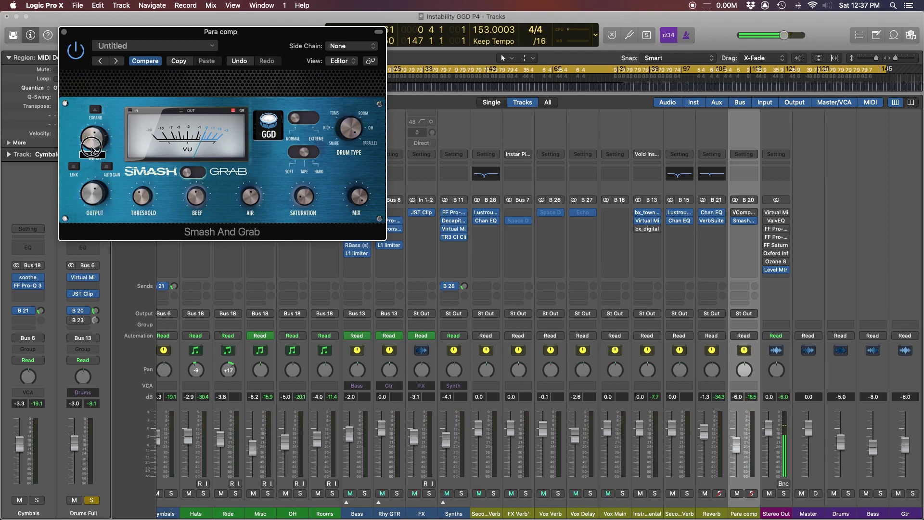
left_click(738, 447)
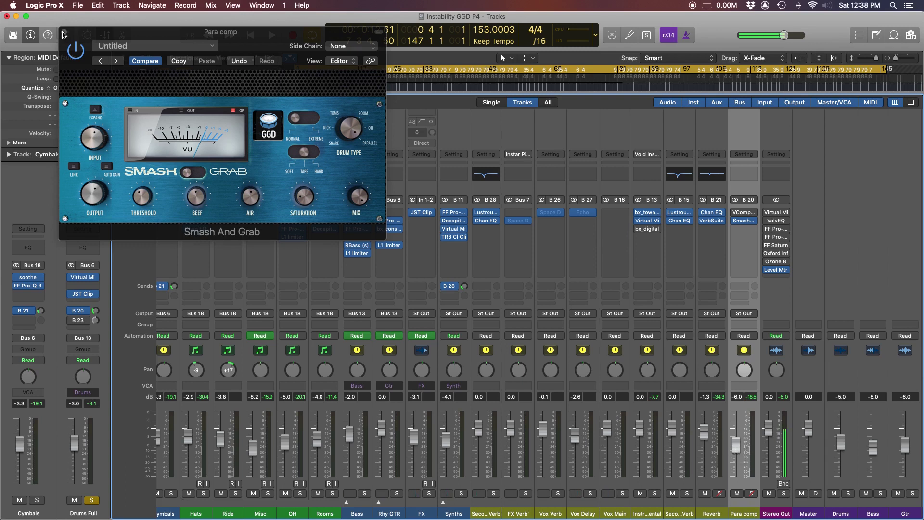
key("v")
scroll(373, 262, "left", 10)
Step: Set the Drums Full channel's Bus 20 send level feeding the Para comp bus
scroll(373, 261, "right", 2)
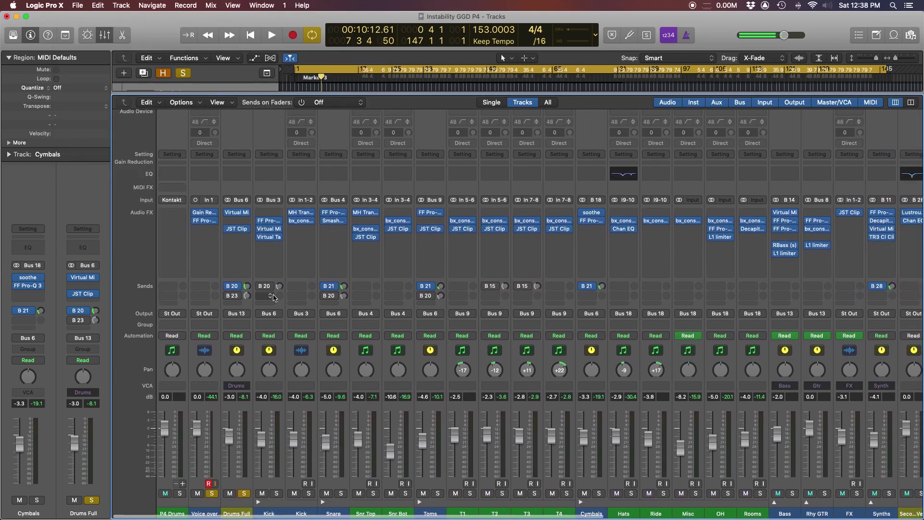
left_click(239, 287)
left_click(242, 280)
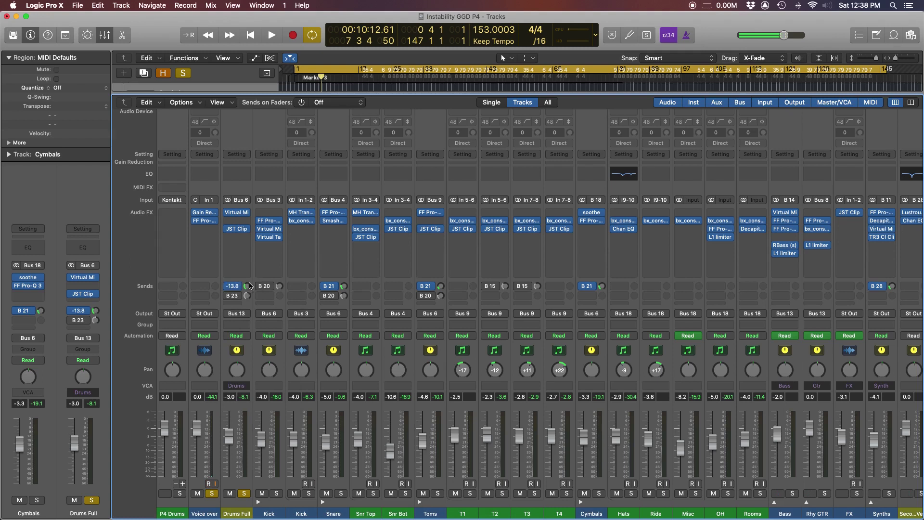
left_click(232, 319)
left_click_drag(246, 286, 247, 286)
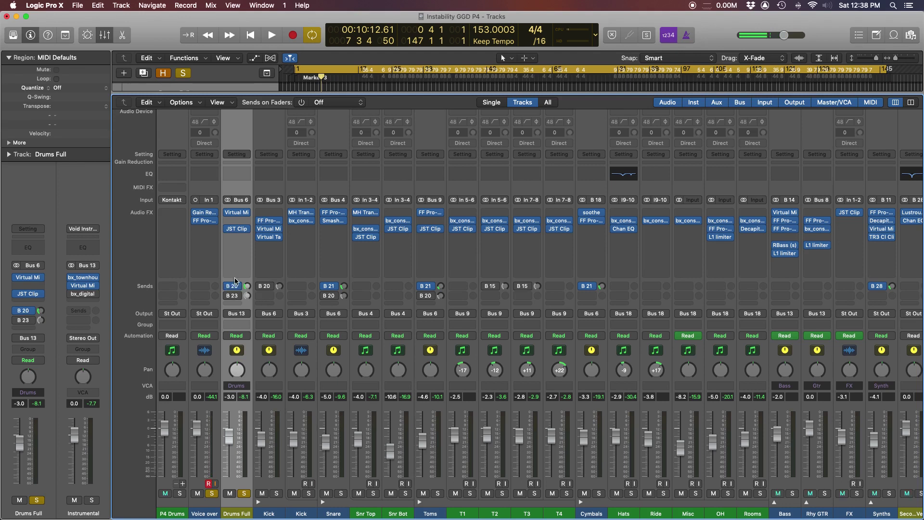
scroll(266, 352, "down", 1)
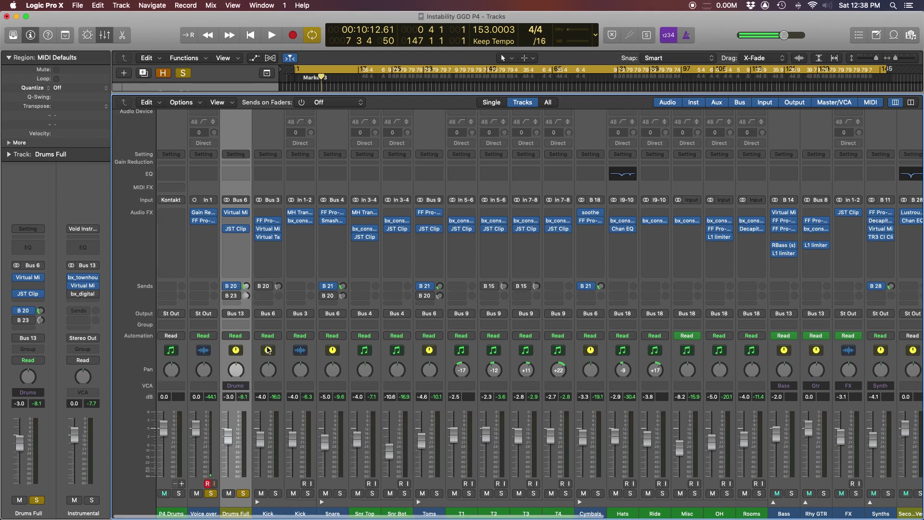
scroll(475, 335, "up", 1)
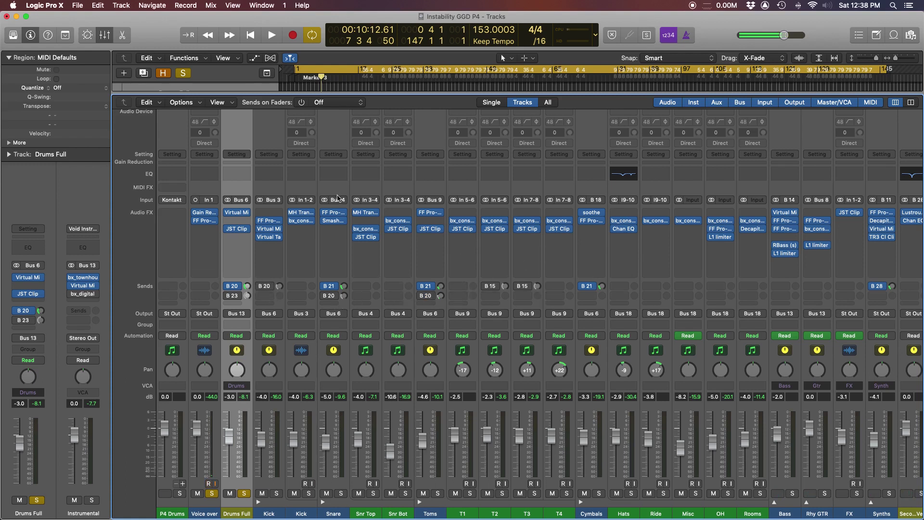
Step: Open the Virtual Mix Rack on Drums Full and check FG-Stress attack and release
left_click(238, 213)
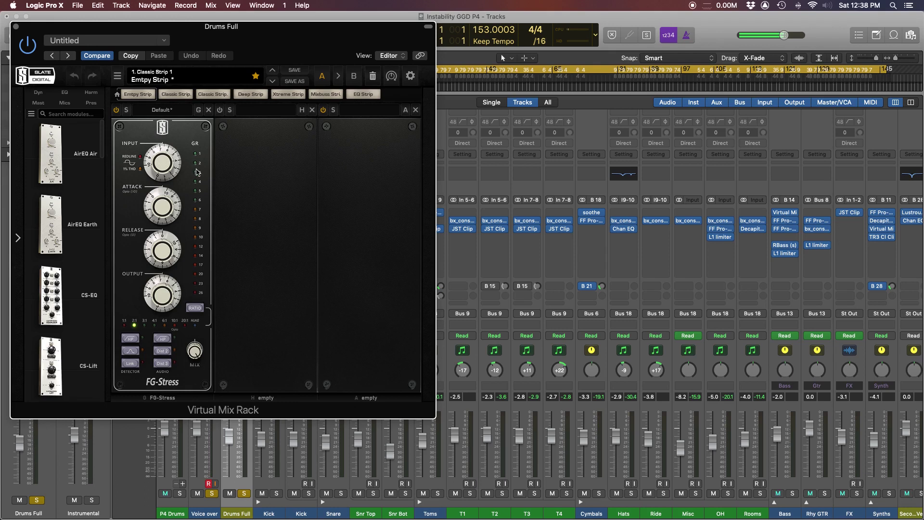
left_click_drag(192, 41, 219, 36)
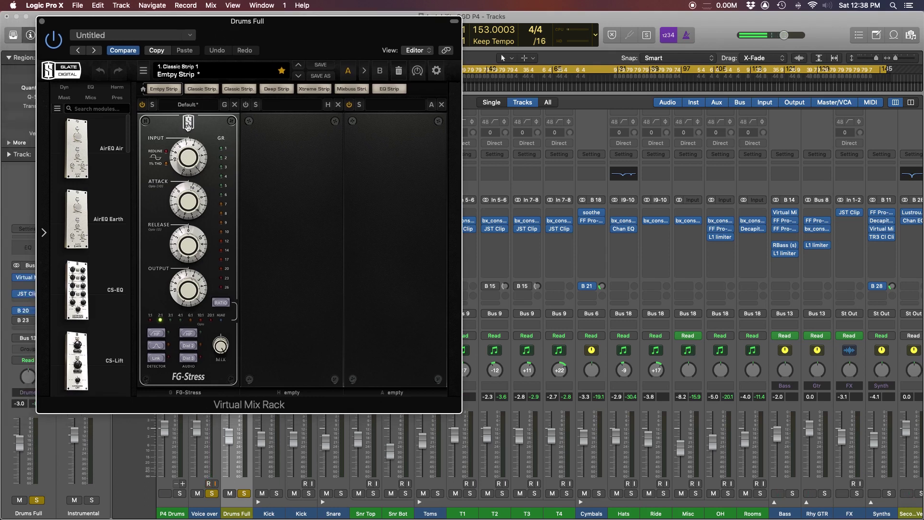
left_click(184, 188)
left_click(190, 251)
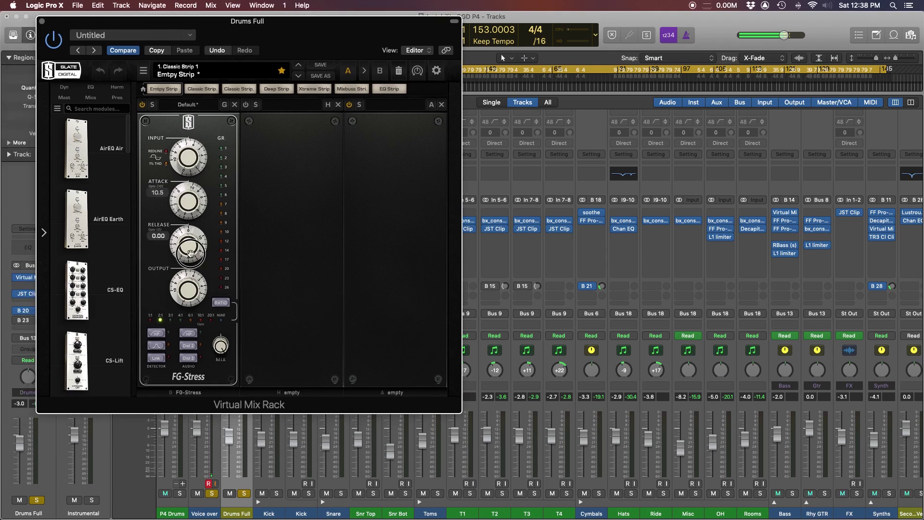
mouse_move(189, 158)
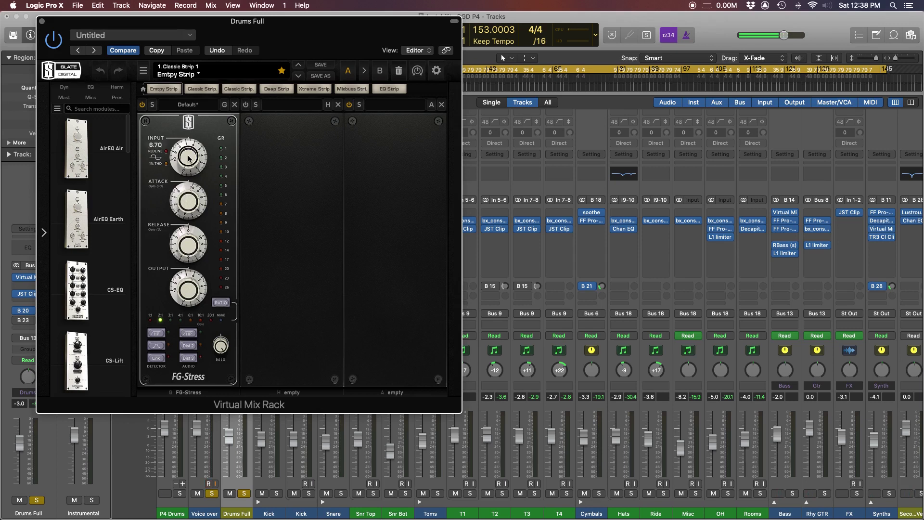
mouse_move(193, 296)
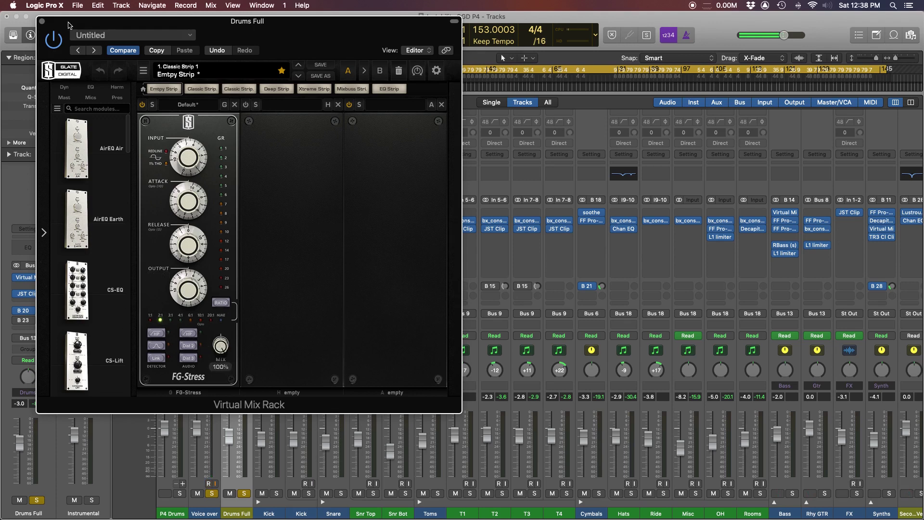
Step: Audition the FG-Stress compression on Drums Full during a short playback
left_click_drag(69, 25, 309, 23)
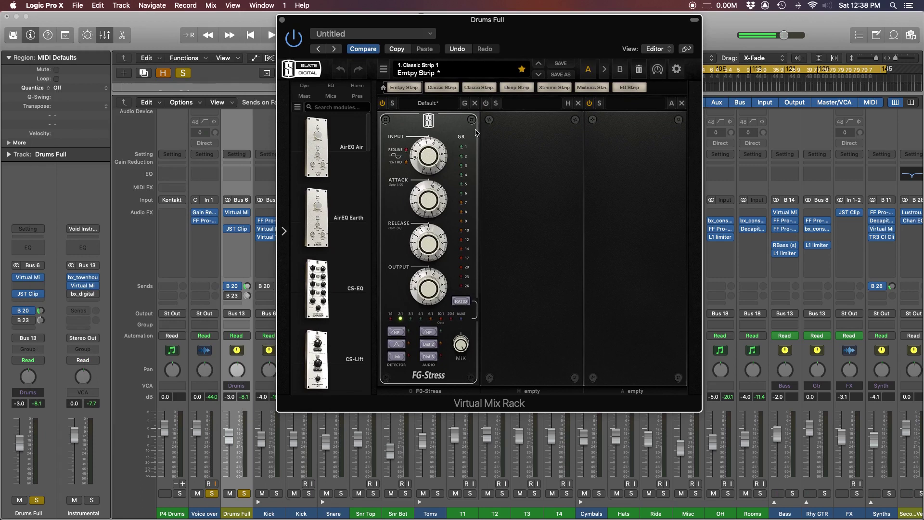
key("space")
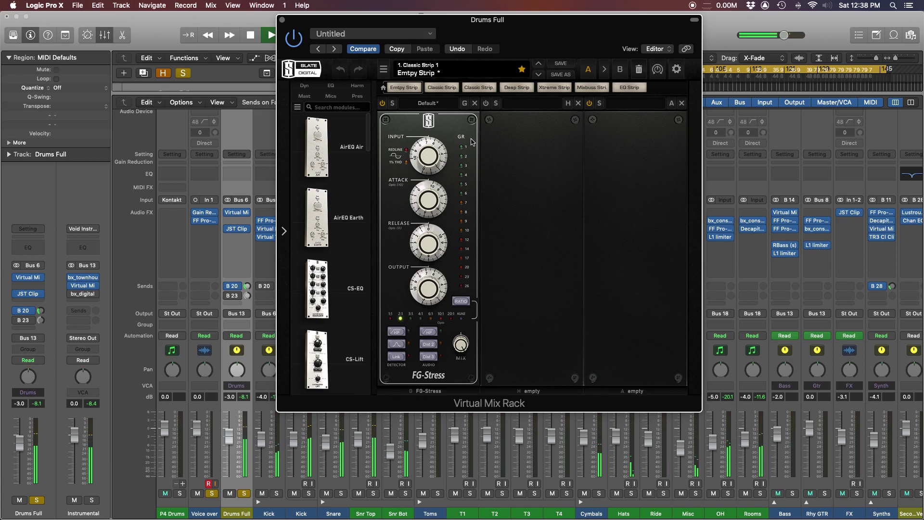
key("space")
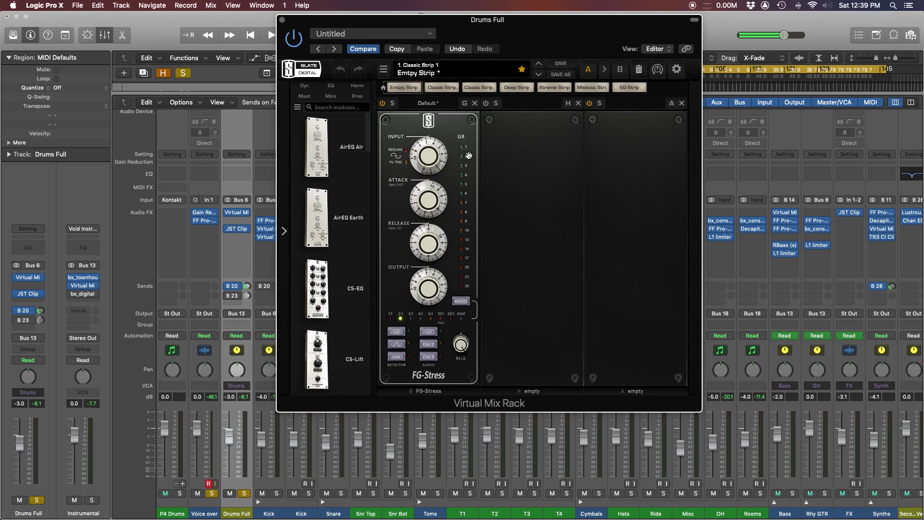
Step: Adjust the JST Clip center knob on Drums Full, then close the plug-in
left_click(281, 21)
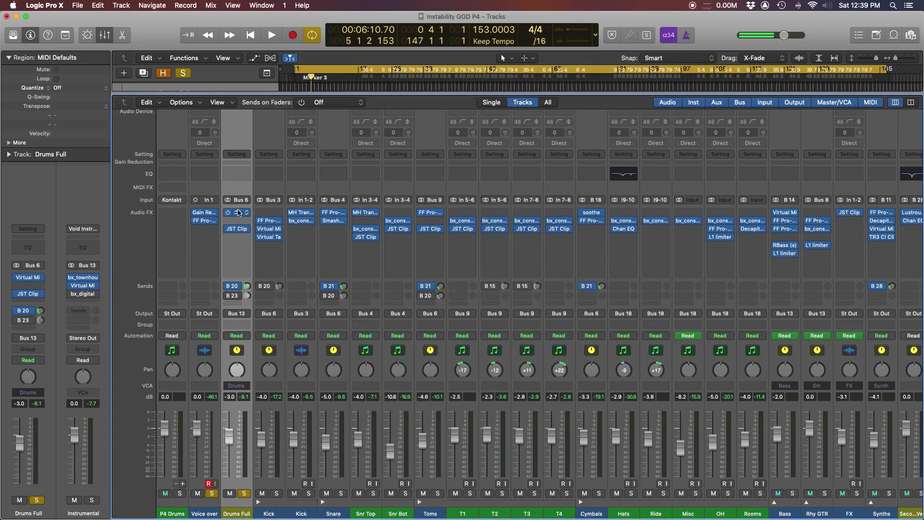
left_click(237, 229)
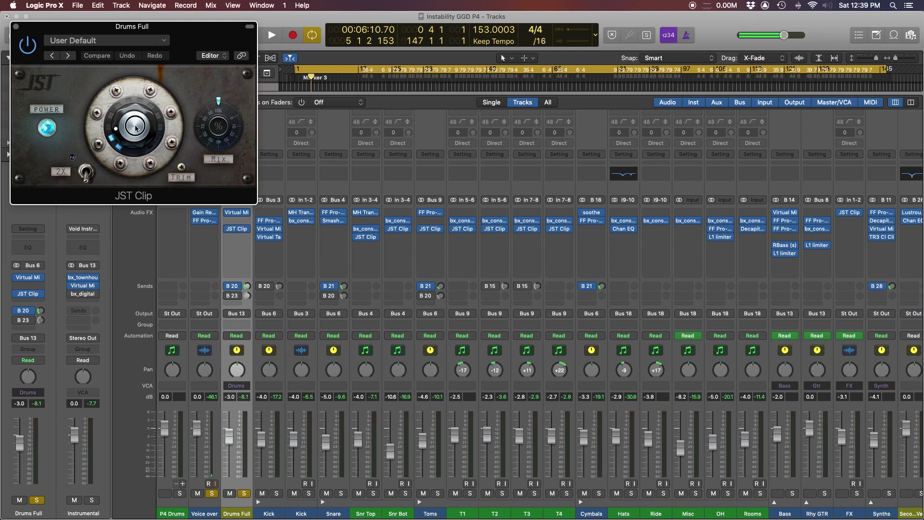
left_click_drag(136, 128, 121, 133)
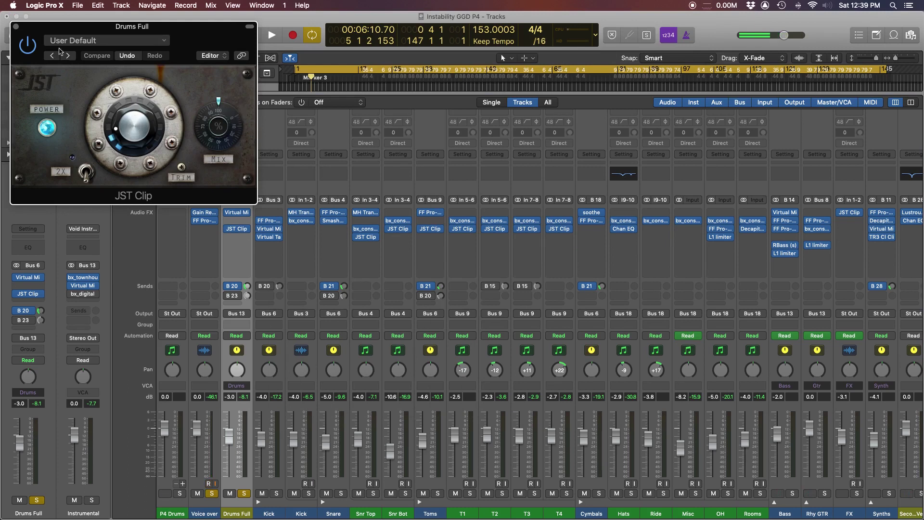
left_click(16, 26)
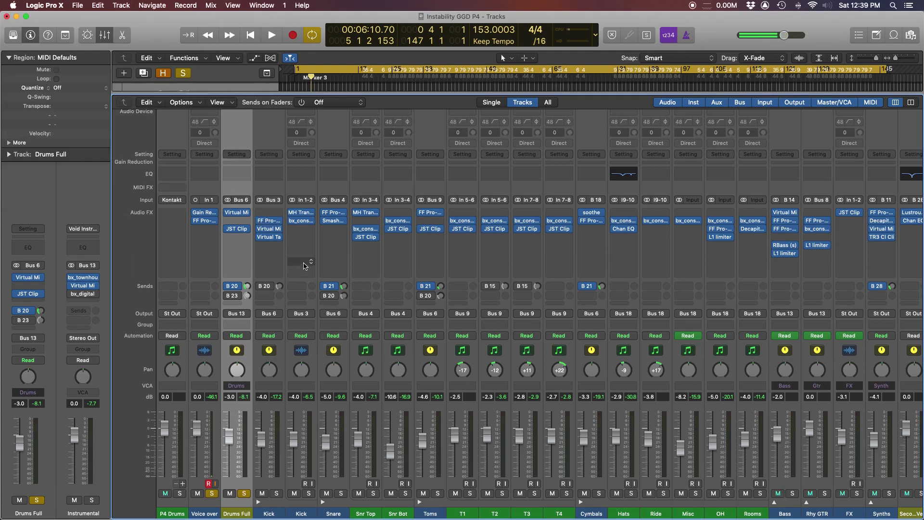
scroll(303, 265, "right", 10)
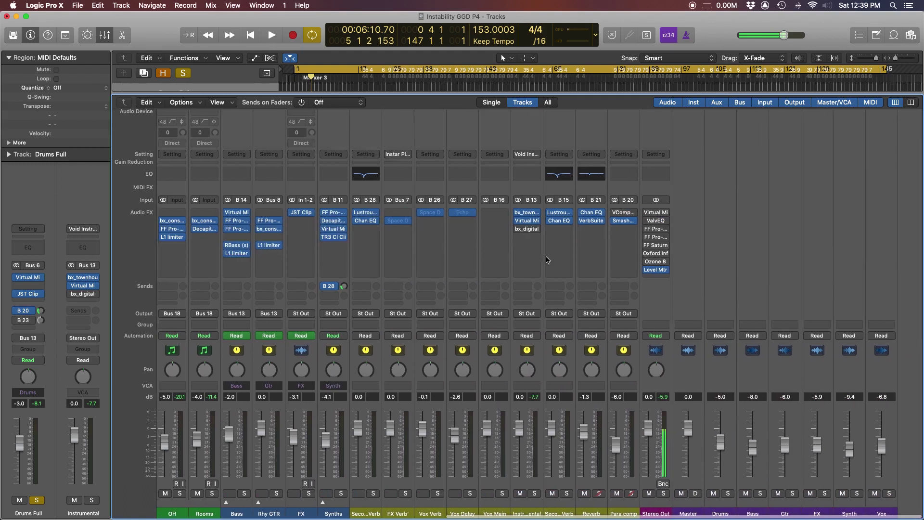
scroll(536, 271, "left", 10)
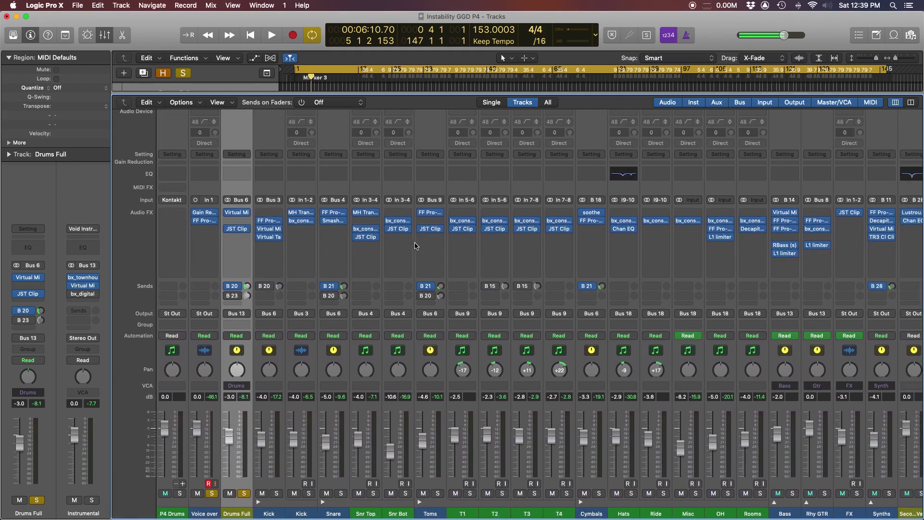
scroll(481, 240, "right", 1)
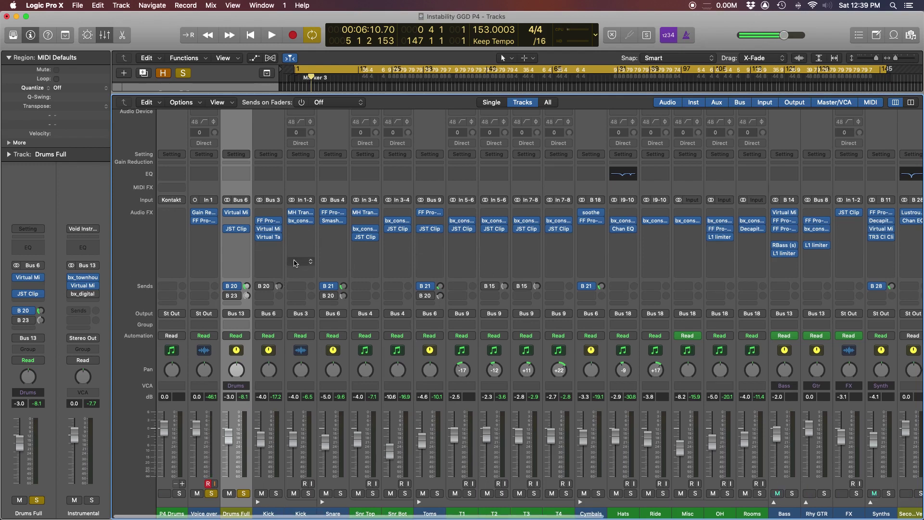
left_click(278, 487)
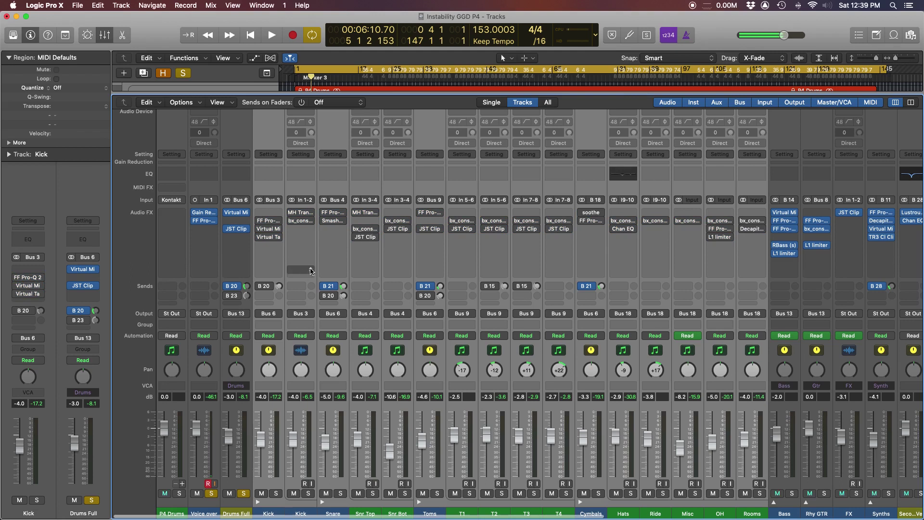
left_click(282, 382)
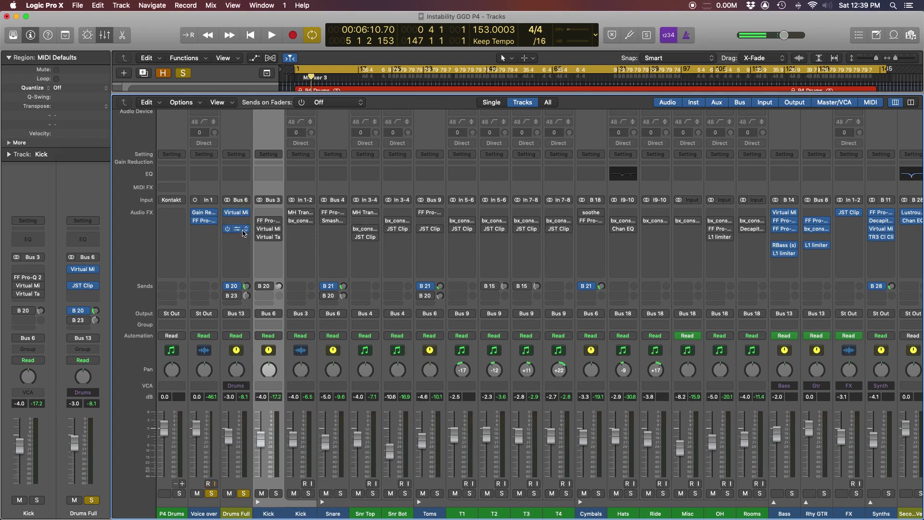
key("space")
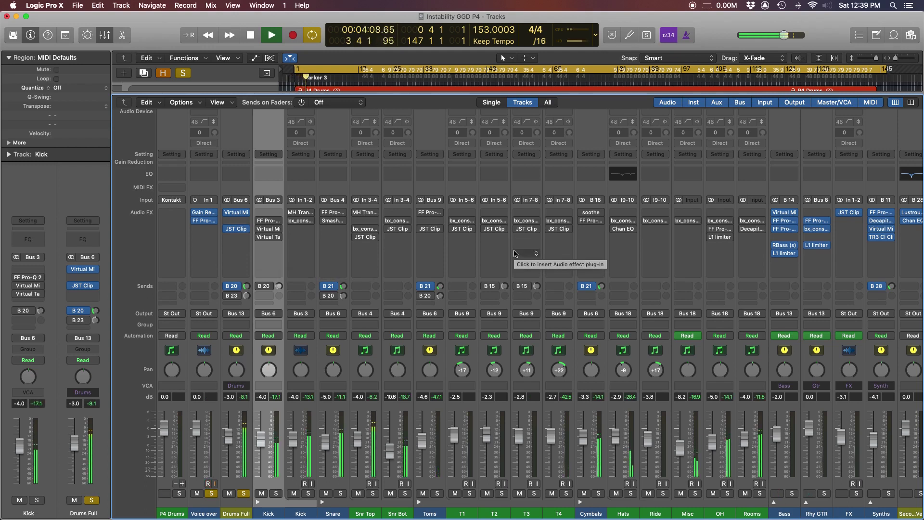
key("space")
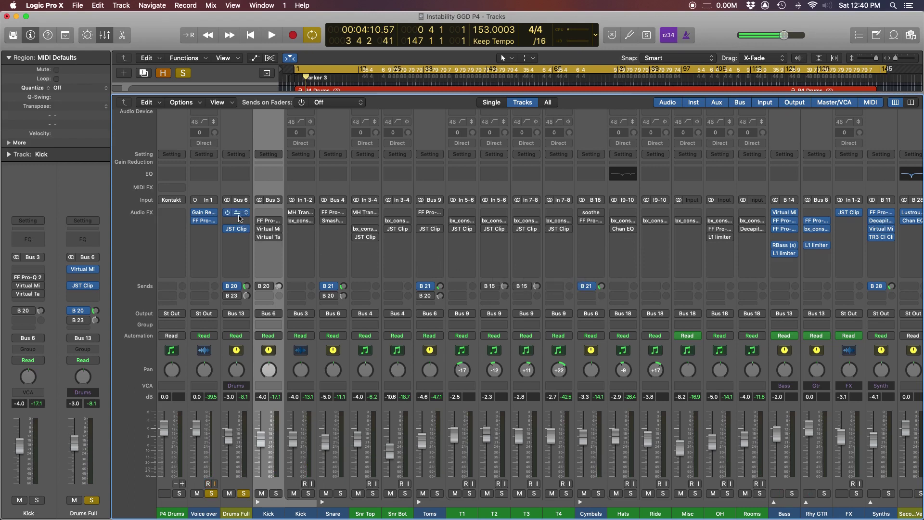
scroll(719, 242, "right", 10)
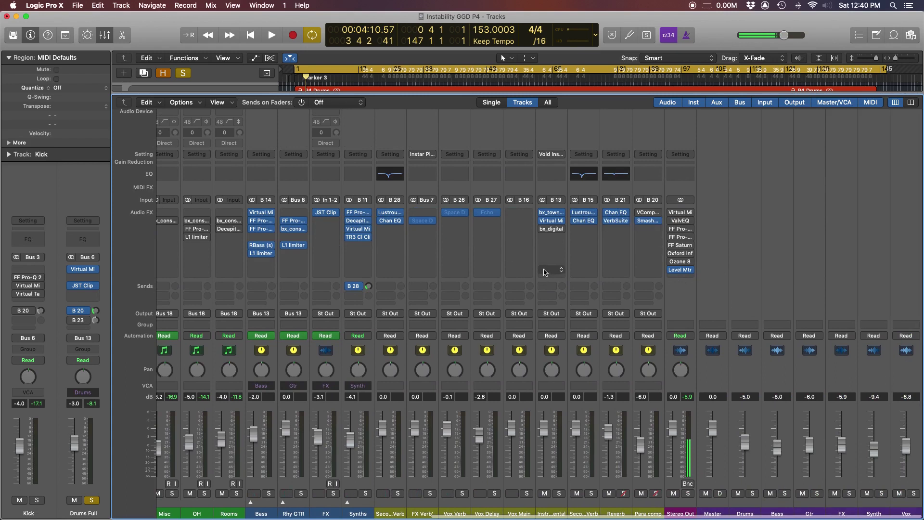
Step: Check the threshold on Instrumental's bx_townhouse compressor, then bring up its Virtual Mix Rack
left_click(551, 215)
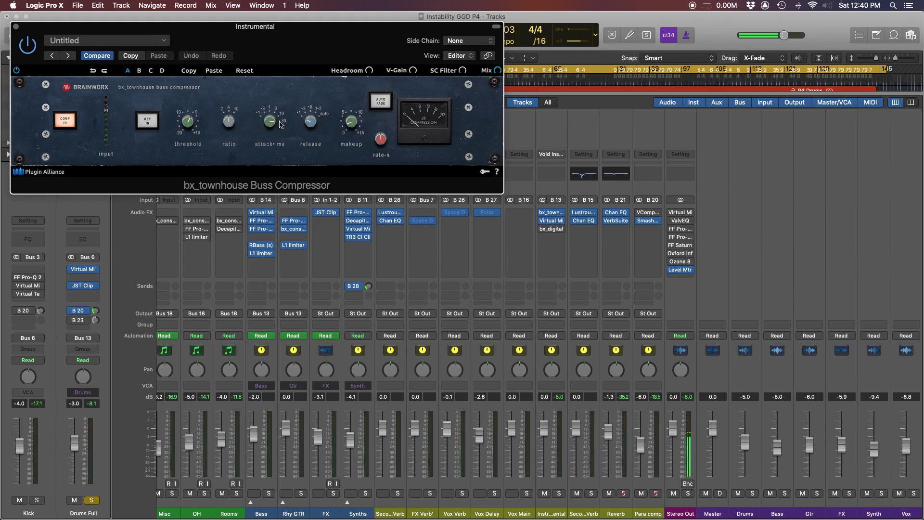
left_click(187, 124)
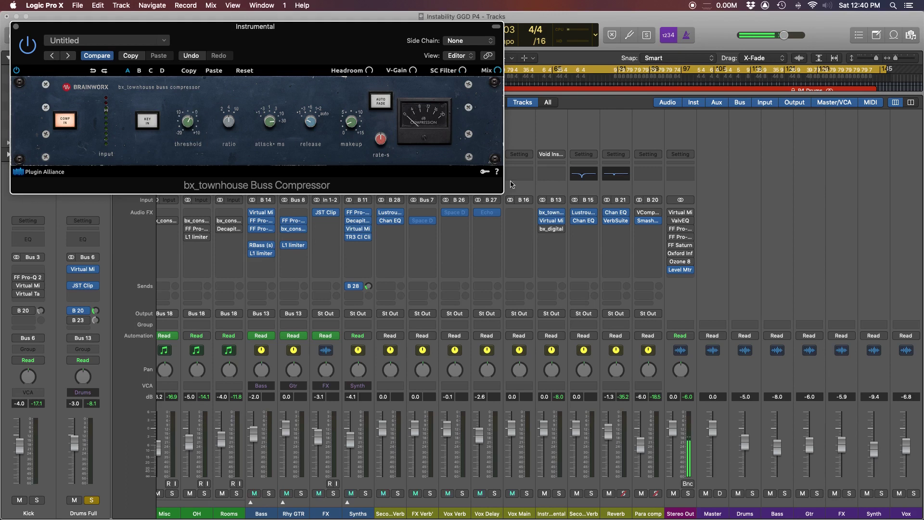
left_click(551, 220)
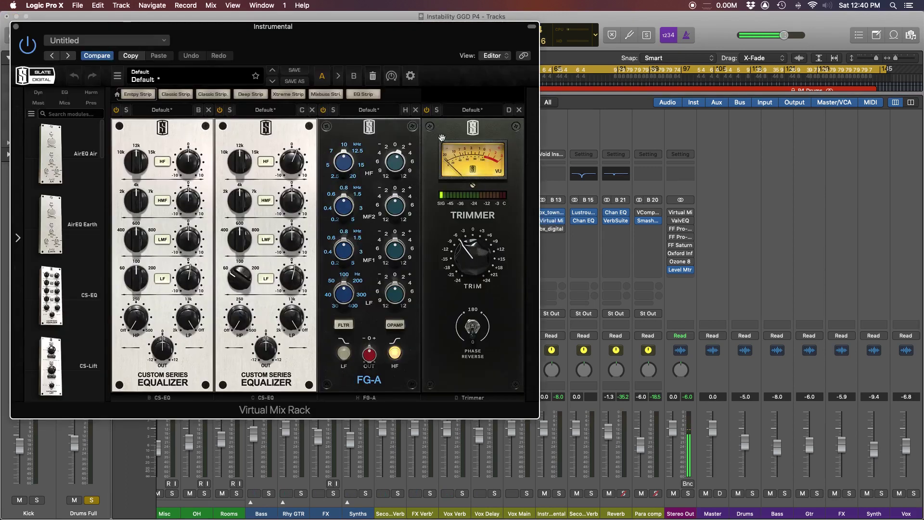
Step: Tweak the first CS-EQ's low-frequency gain in the Instrumental rack, then close the rack
left_click_drag(417, 47, 461, 49)
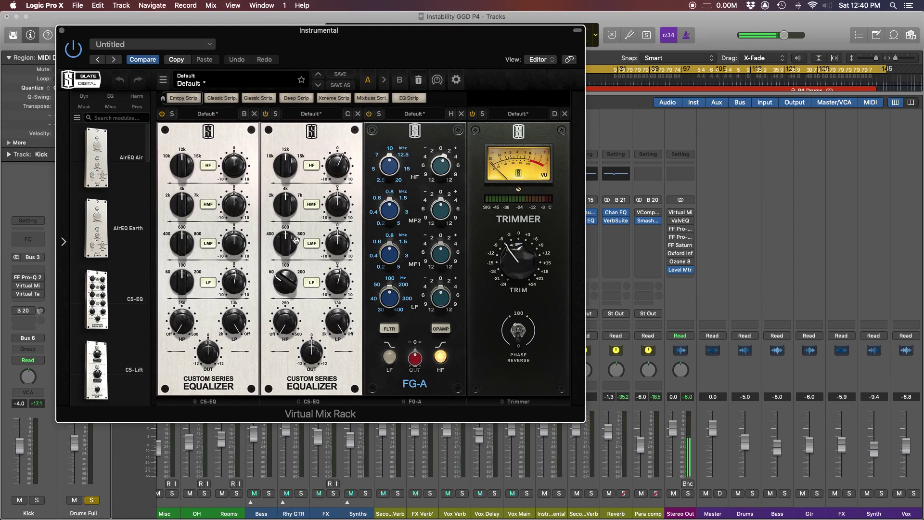
left_click_drag(236, 282, 235, 280)
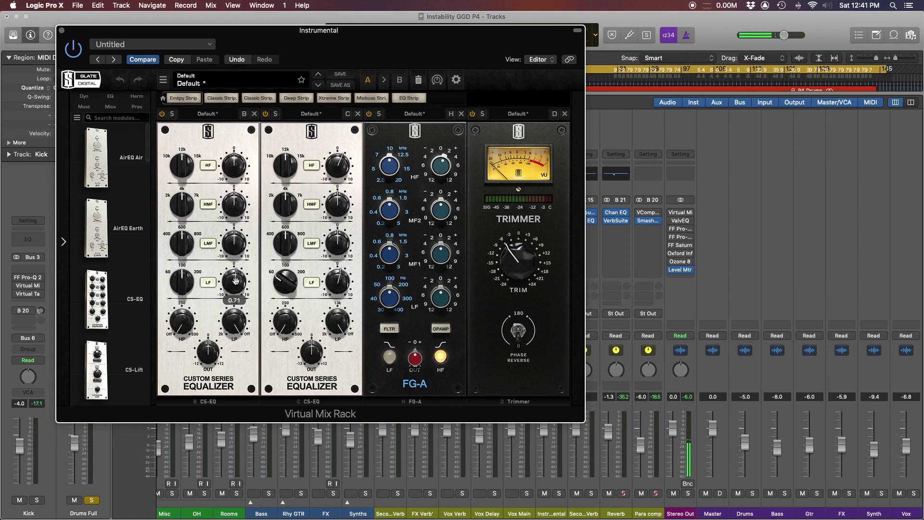
mouse_move(282, 283)
mouse_move(341, 282)
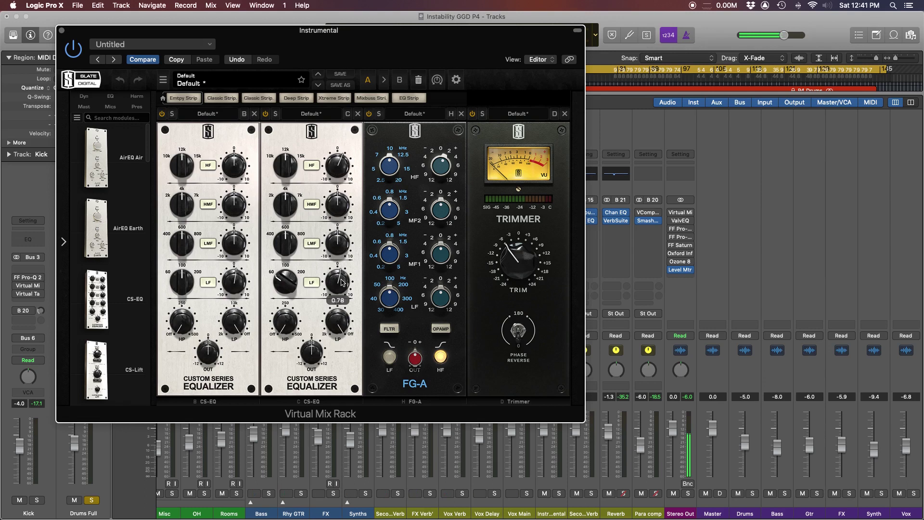
mouse_move(336, 165)
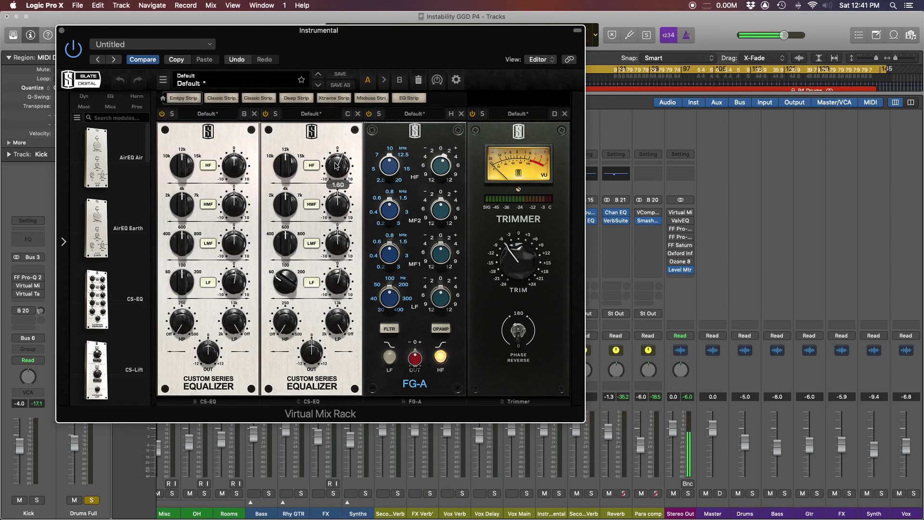
mouse_move(389, 165)
mouse_move(519, 259)
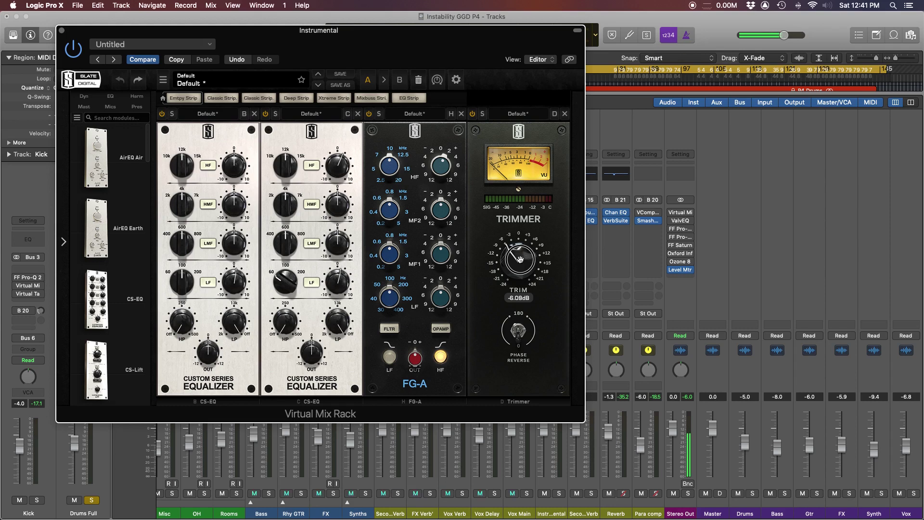
key("super+w")
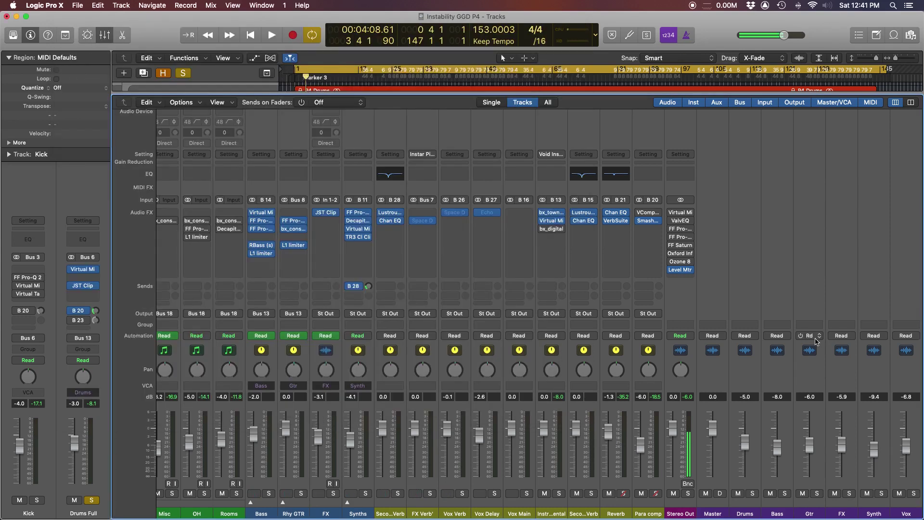
Step: Show the Kick's MH TransientControl, set at Transient 9.60, Sustain -104.00, Gain 0.00
scroll(482, 298, "left", 10)
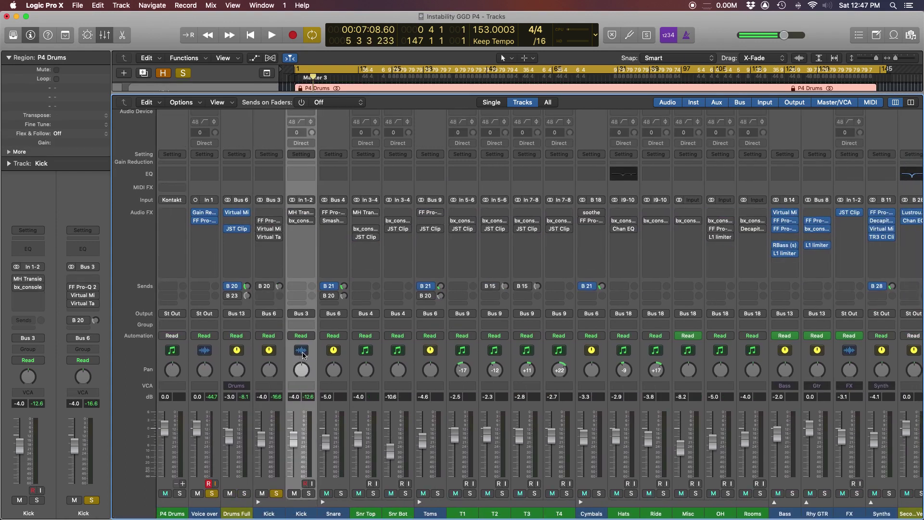
left_click(304, 214)
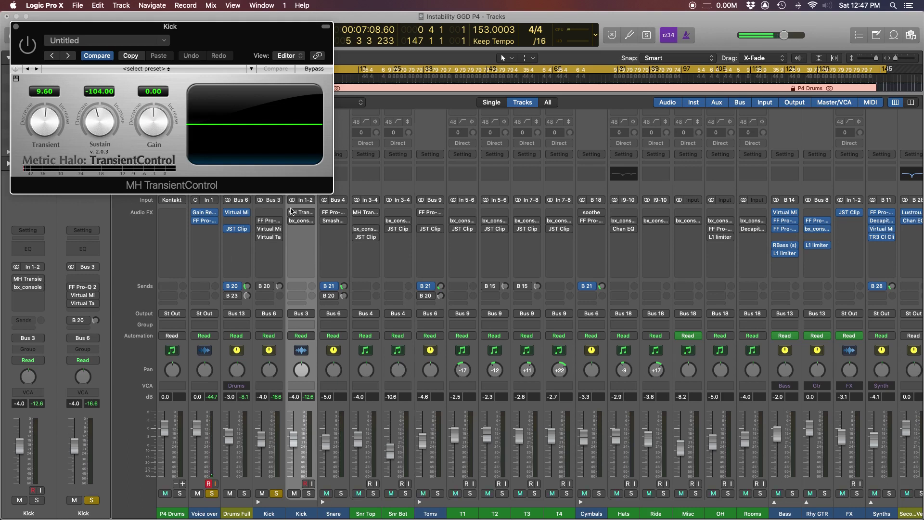
Step: Play the song from the start to hear the kick, then stop and close TransientControl
mouse_move(291, 215)
key("Return")
key("space")
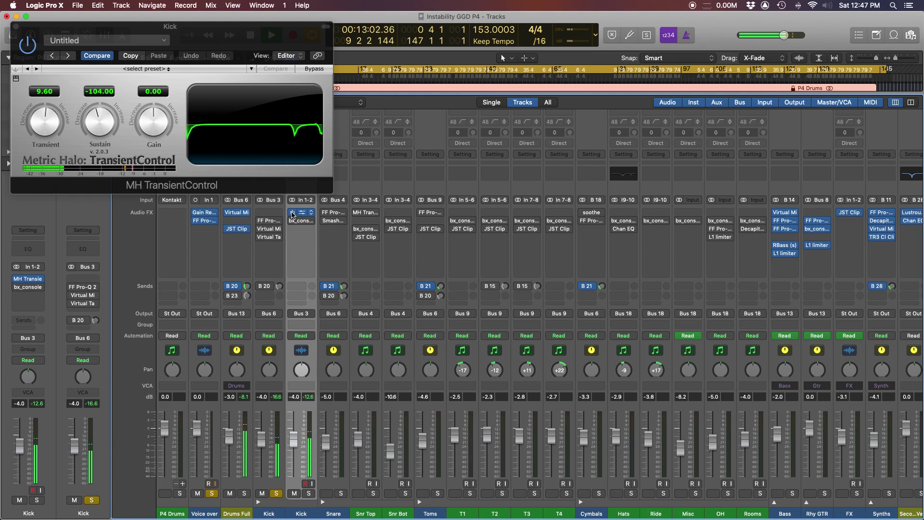
key("space")
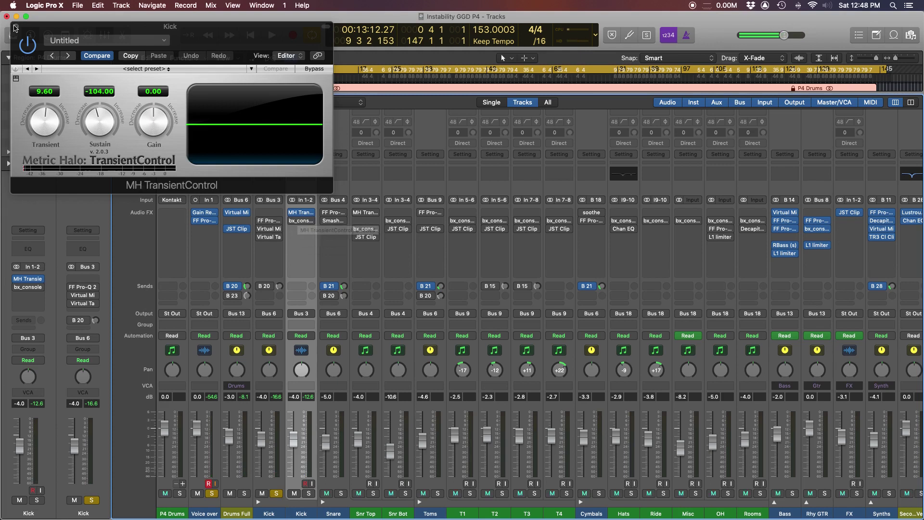
key("v")
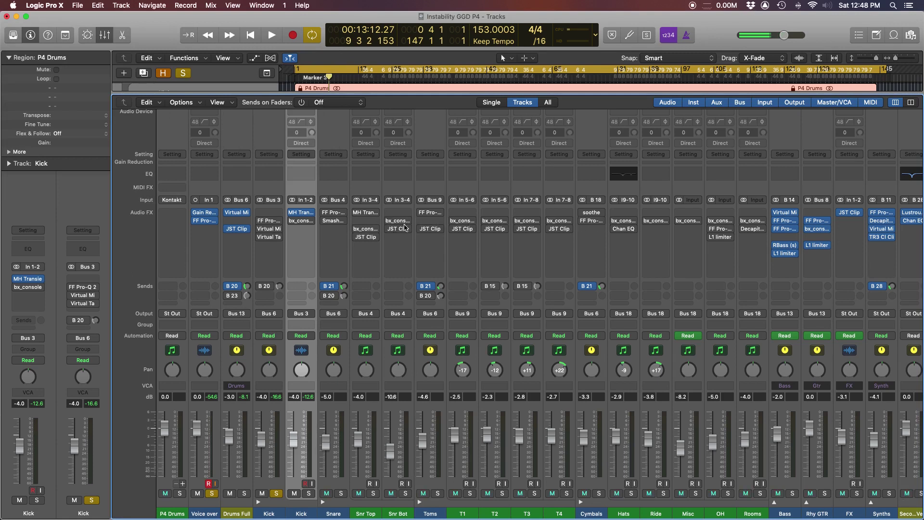
Step: Enable the Kick's bx_console SSL 4000 E, move it right, and start playback
left_click(302, 220)
left_click(69, 47)
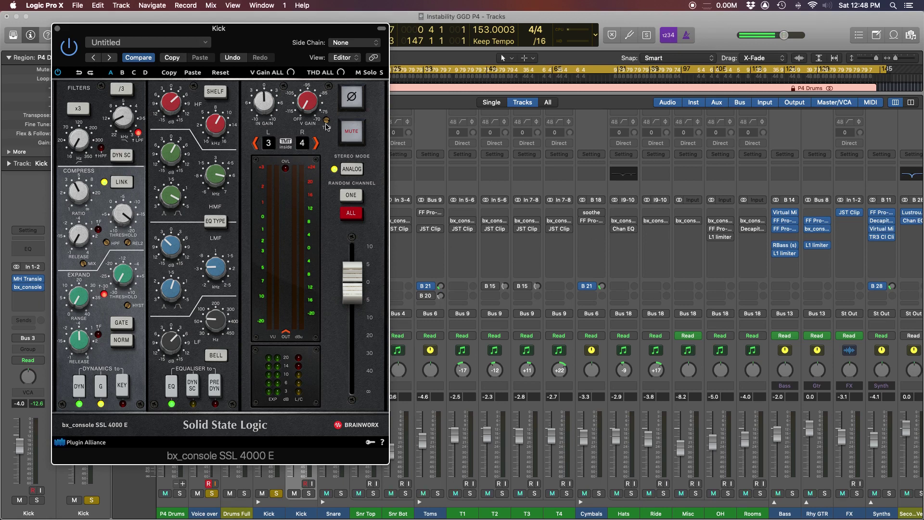
mouse_move(326, 122)
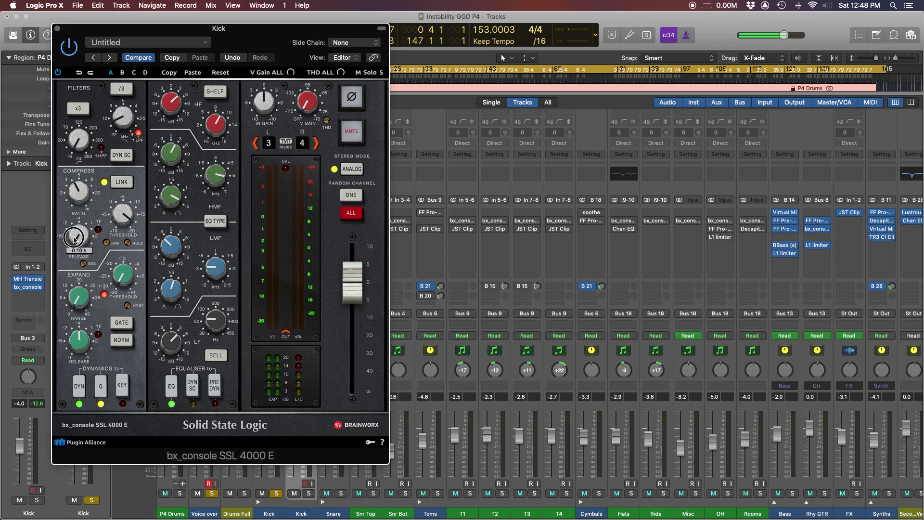
mouse_move(76, 239)
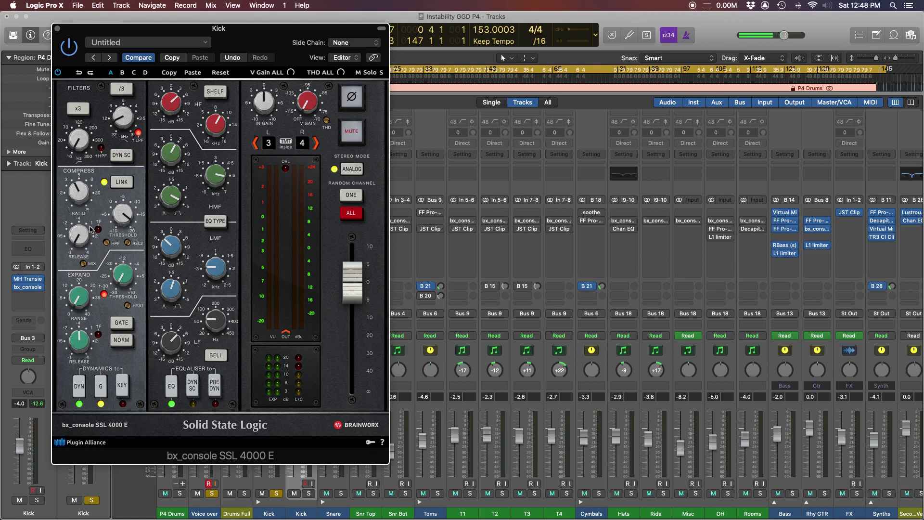
mouse_move(81, 194)
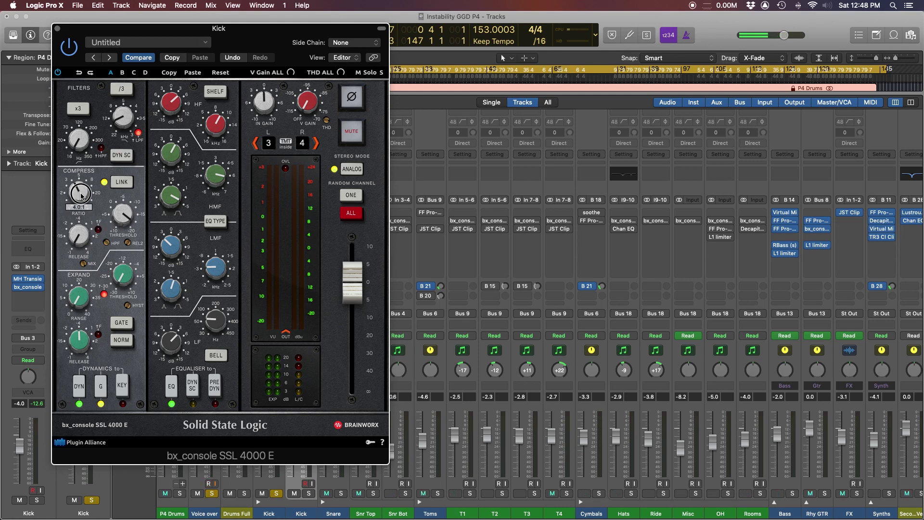
mouse_move(126, 219)
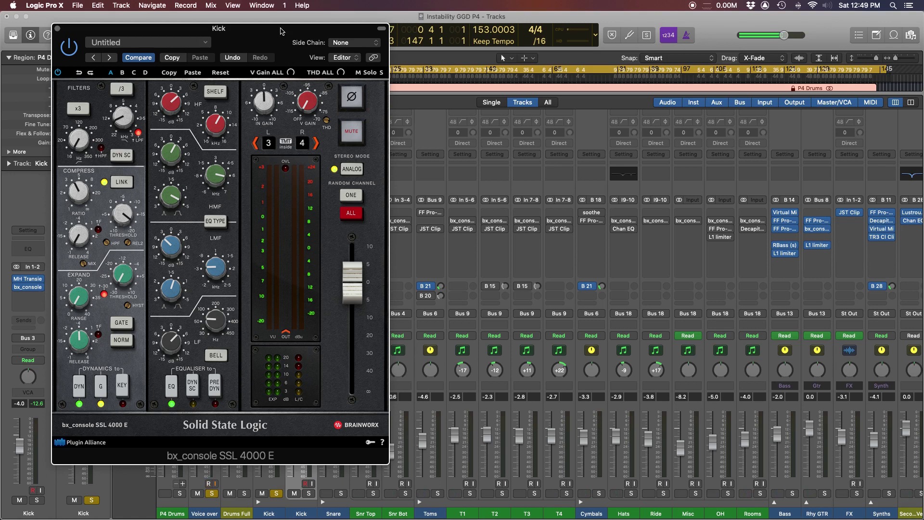
left_click_drag(281, 29, 594, 30)
key("space")
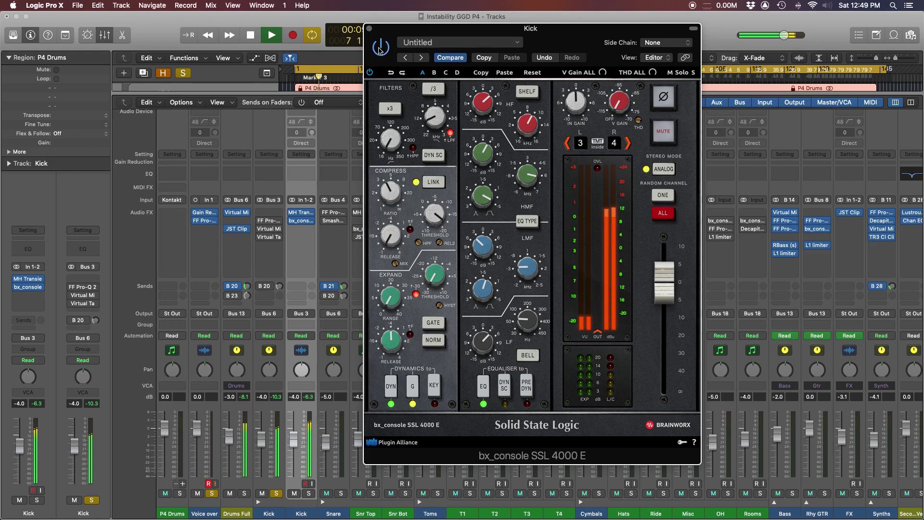
Step: Raise the Kick SSL console's THD from -44.0 dB to -40.5 dB while listening
key("space")
left_click_drag(593, 45, 551, 45)
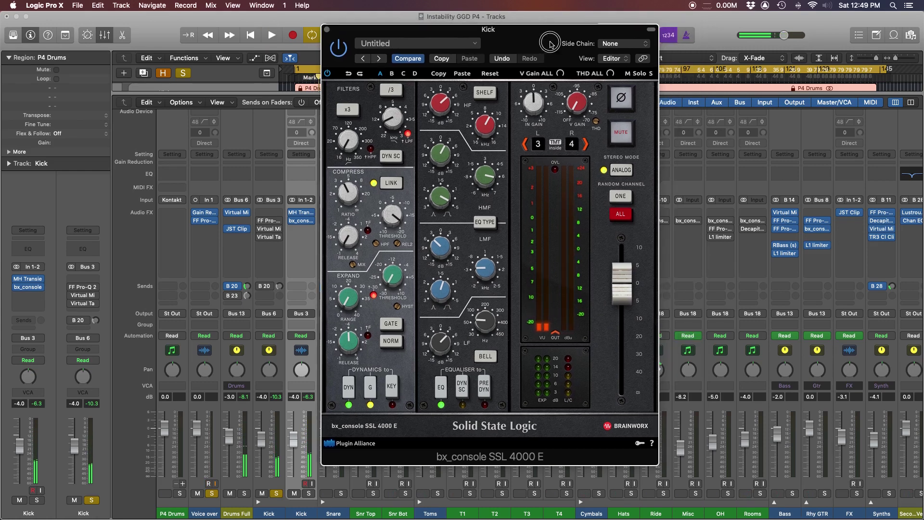
left_click(597, 124)
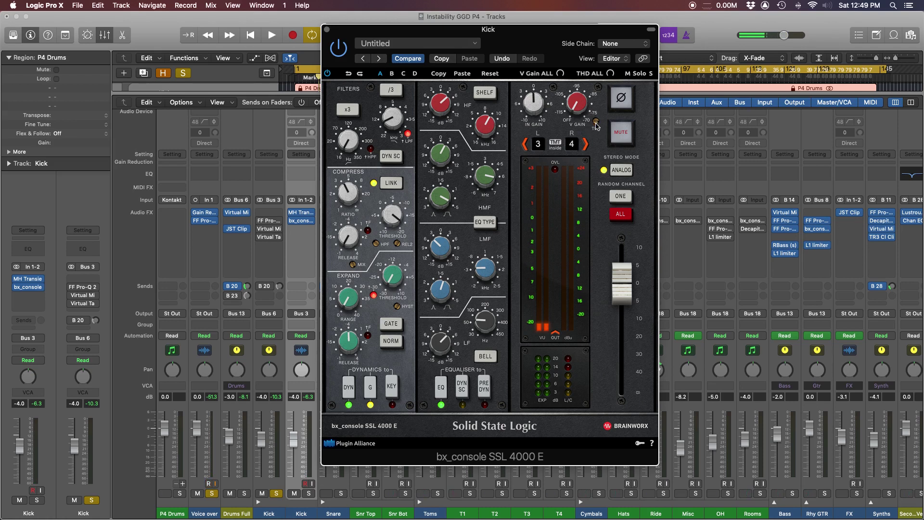
key("space")
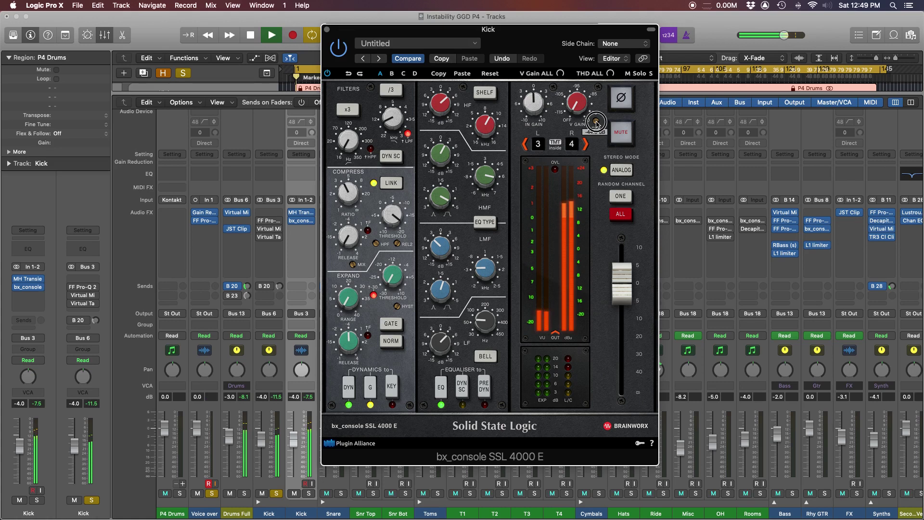
left_click_drag(596, 123, 598, 102)
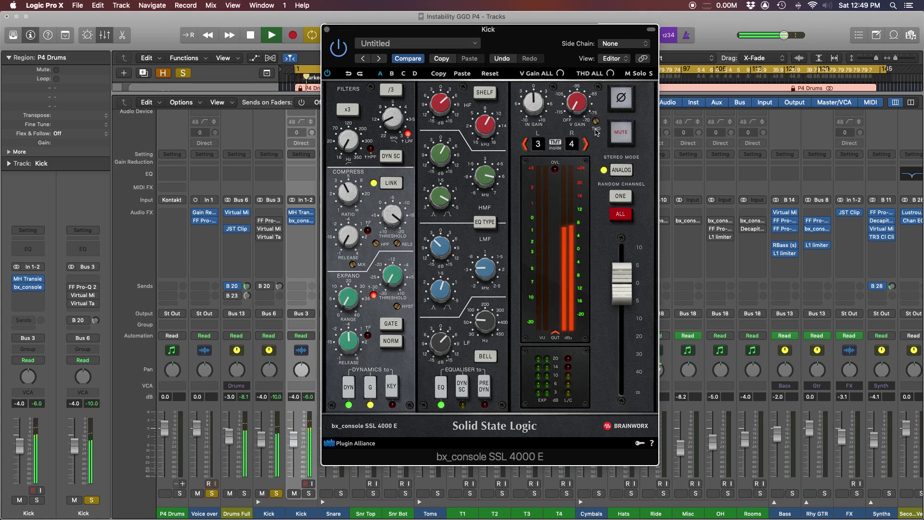
key("space")
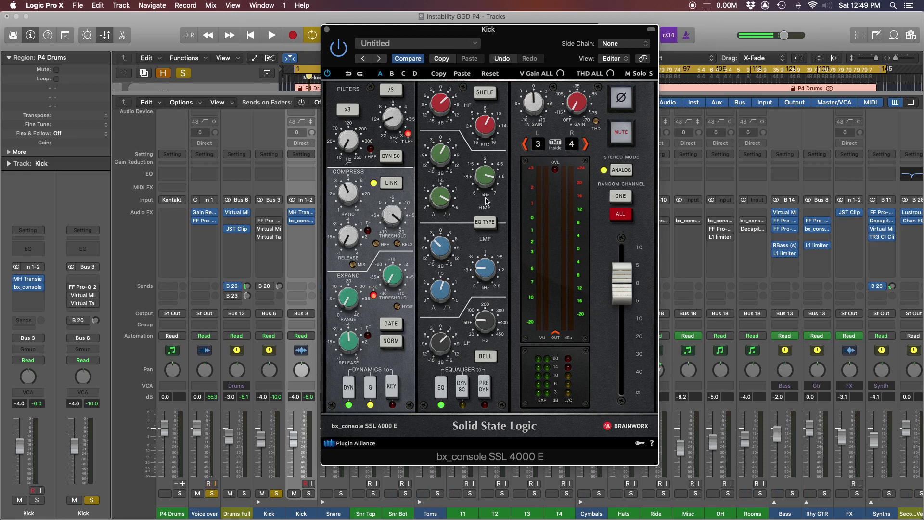
mouse_move(489, 125)
mouse_move(443, 102)
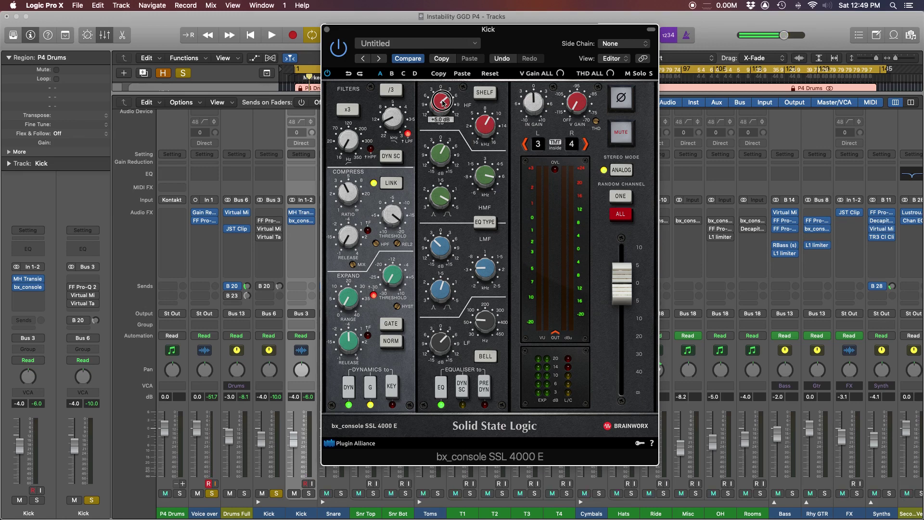
mouse_move(483, 171)
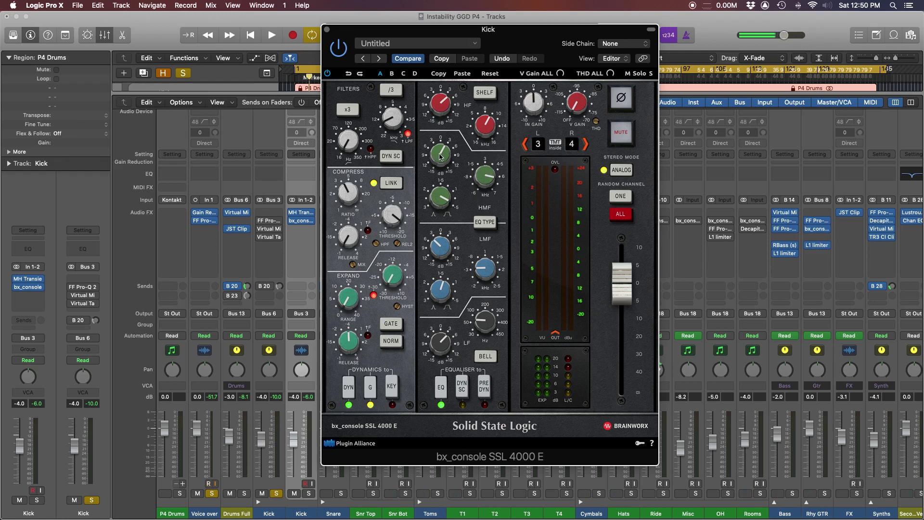
mouse_move(440, 156)
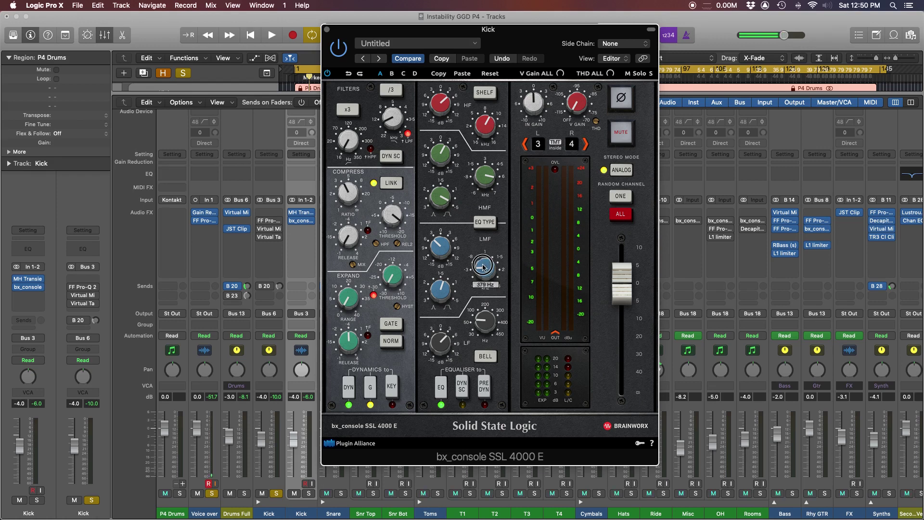
mouse_move(438, 246)
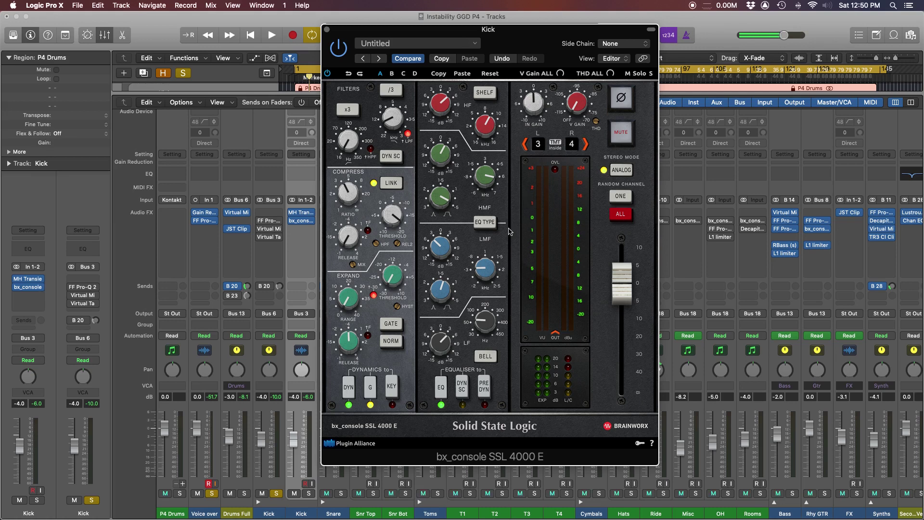
mouse_move(484, 323)
mouse_move(445, 345)
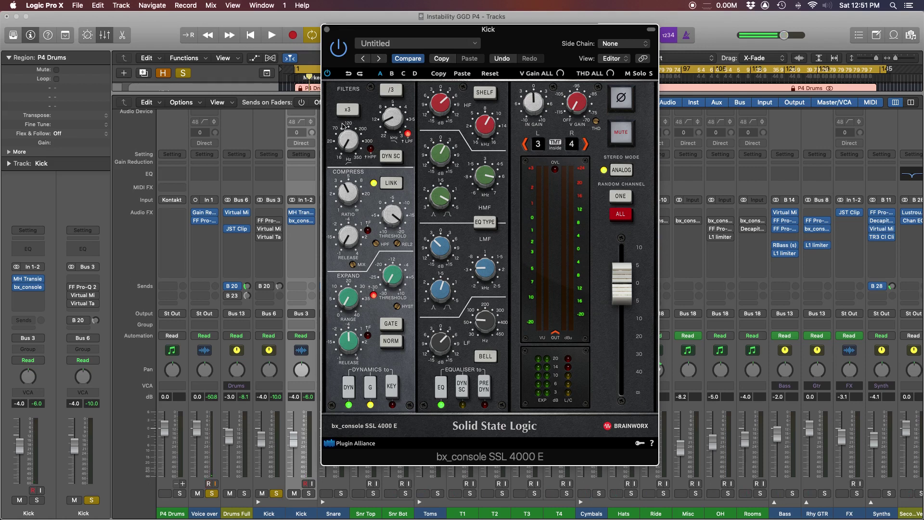
Step: Swap the SSL console window for the Kick's FF Pro-Q 2, moved to the right
mouse_move(393, 120)
key("super+w")
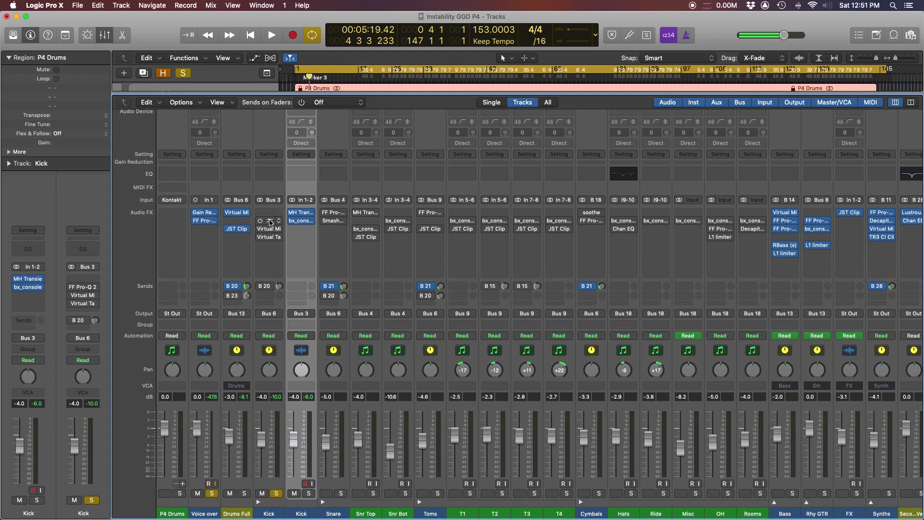
left_click(269, 222)
left_click_drag(46, 29, 377, 28)
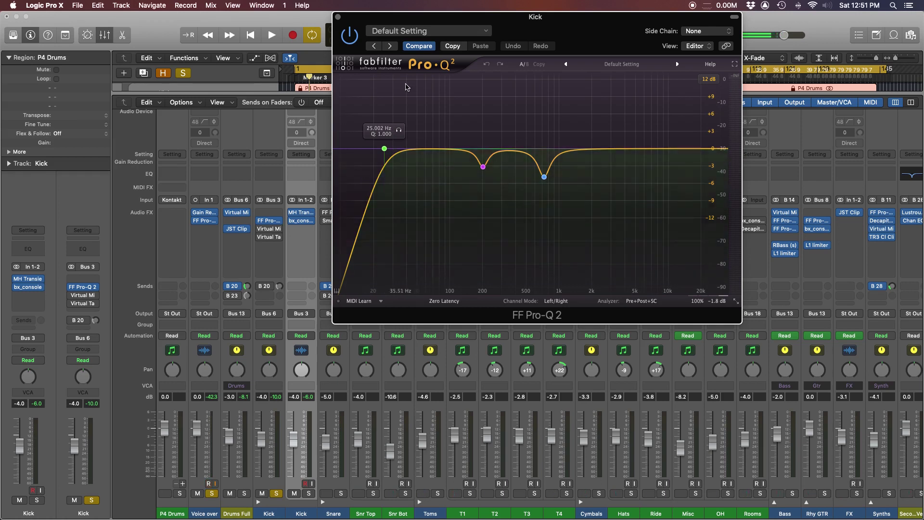
Step: Select the Kick Pro-Q 2 cuts at 202 Hz and 729 Hz, then start playback
left_click_drag(492, 19, 609, 19)
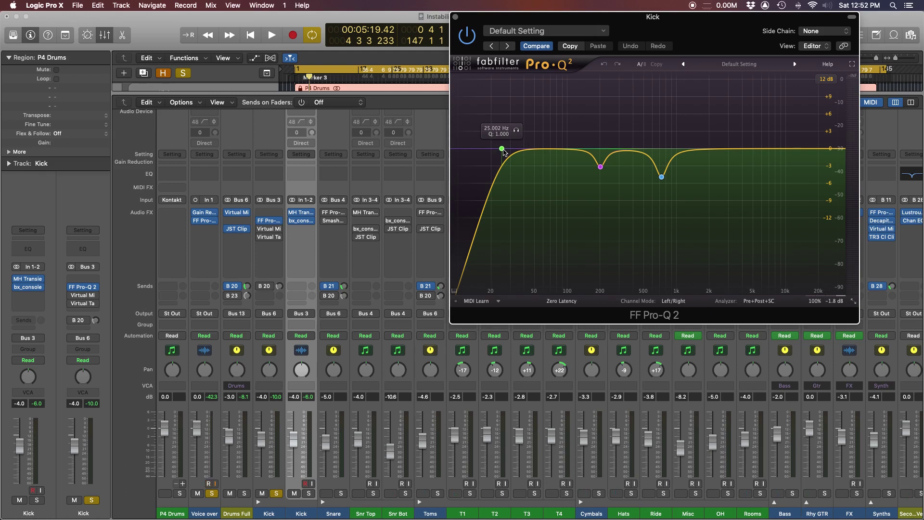
left_click(600, 168)
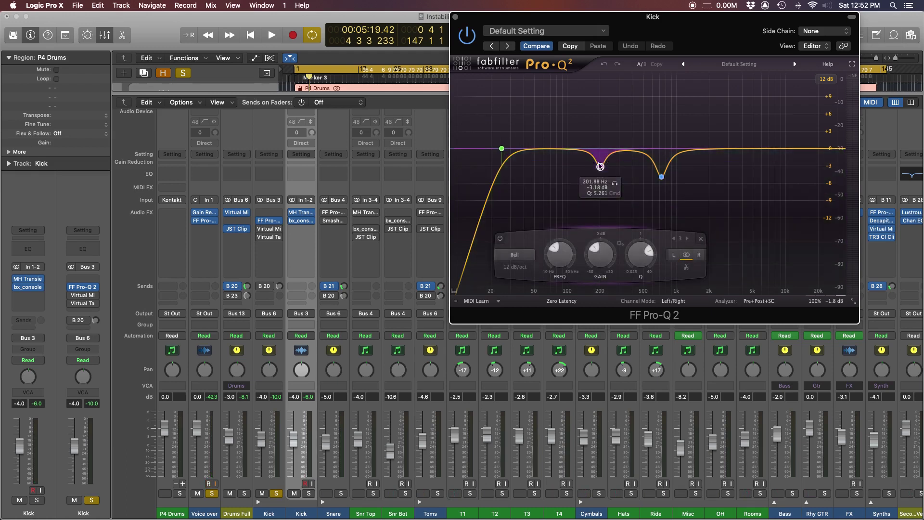
left_click(662, 176)
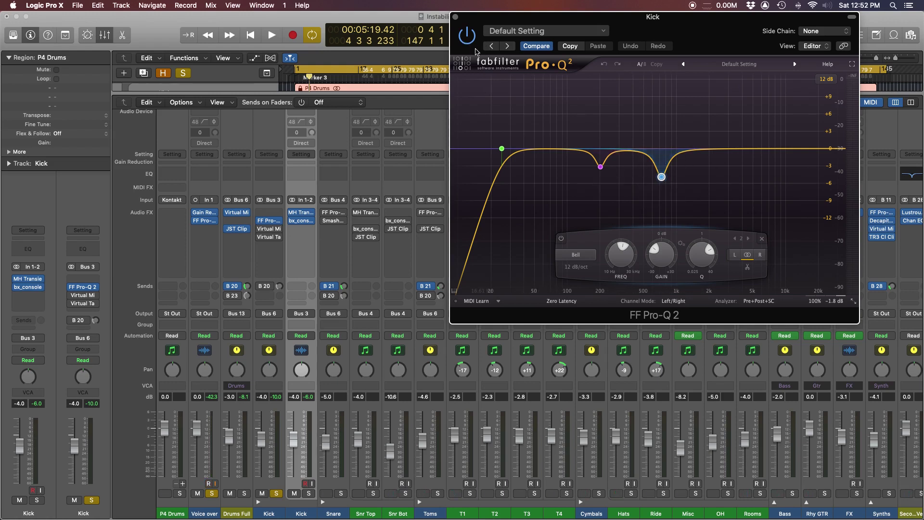
key("space")
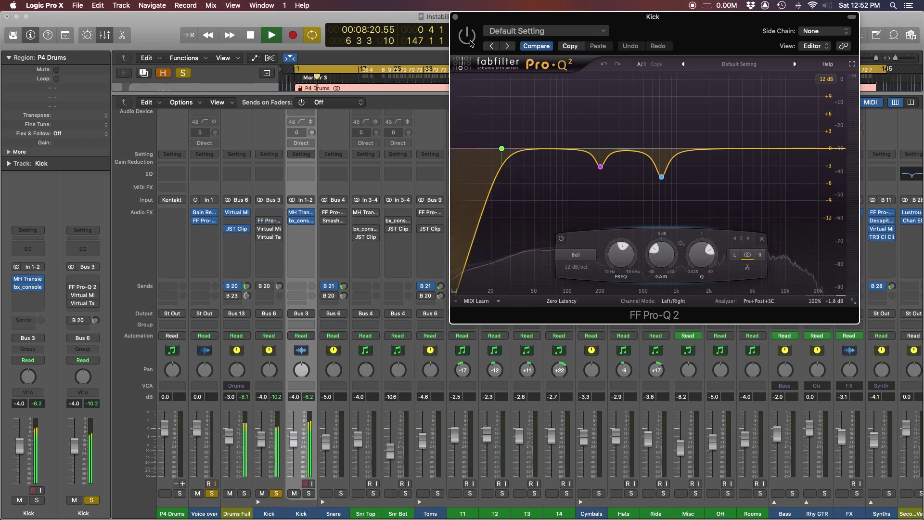
Step: Re-enable the Kick's Pro-Q 2 and briefly solo the 729 Hz band during playback
left_click(470, 43)
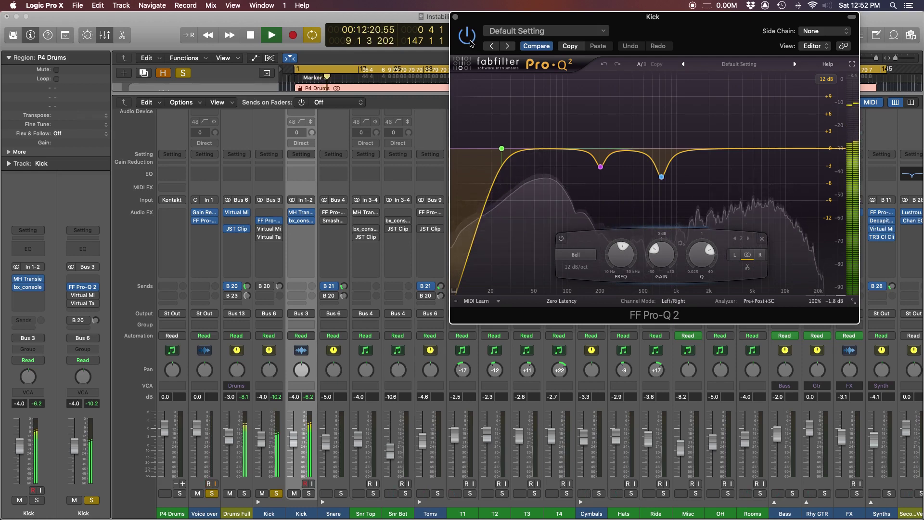
key("space")
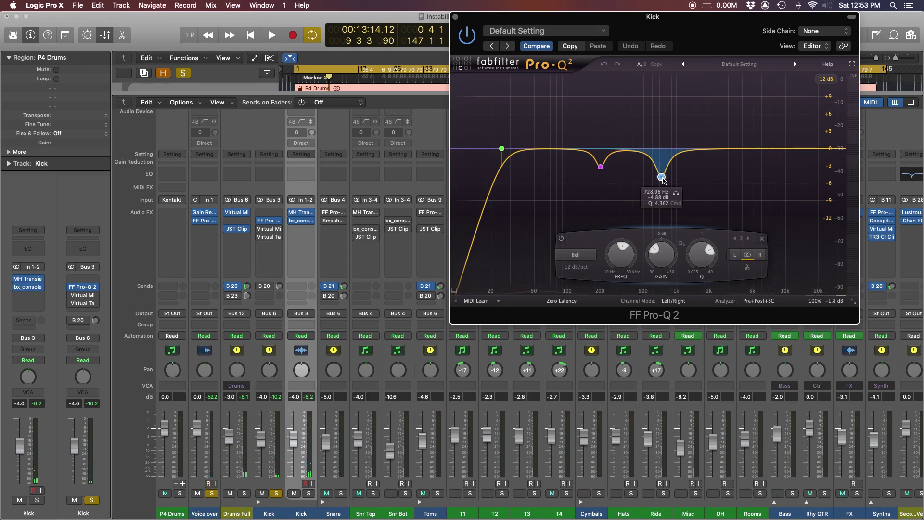
key("space")
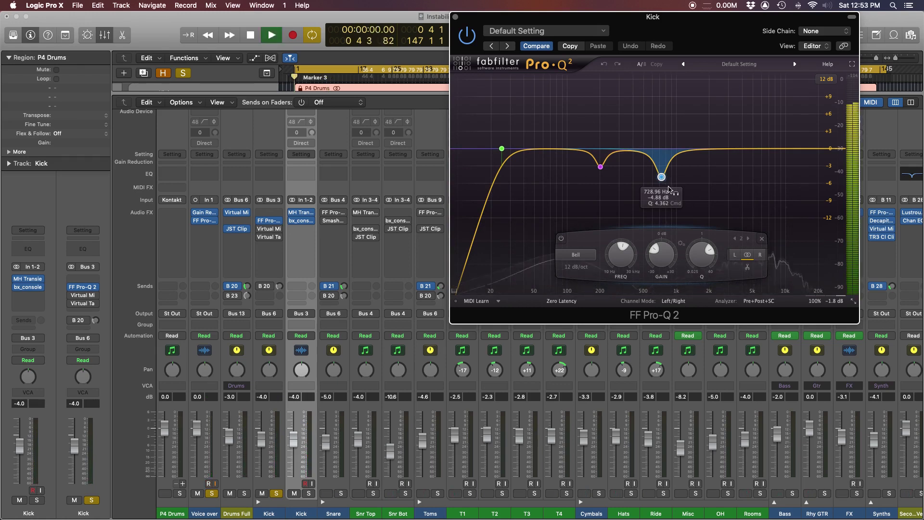
left_click(675, 193)
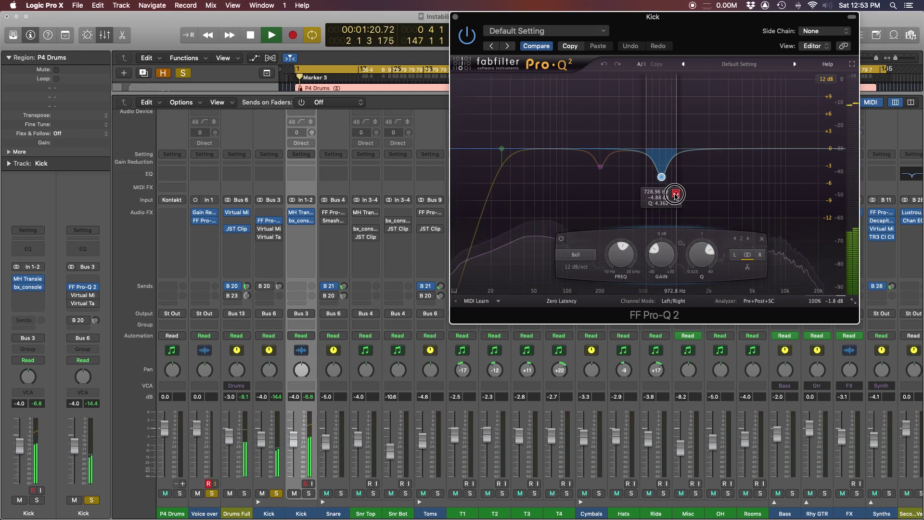
left_click(676, 193)
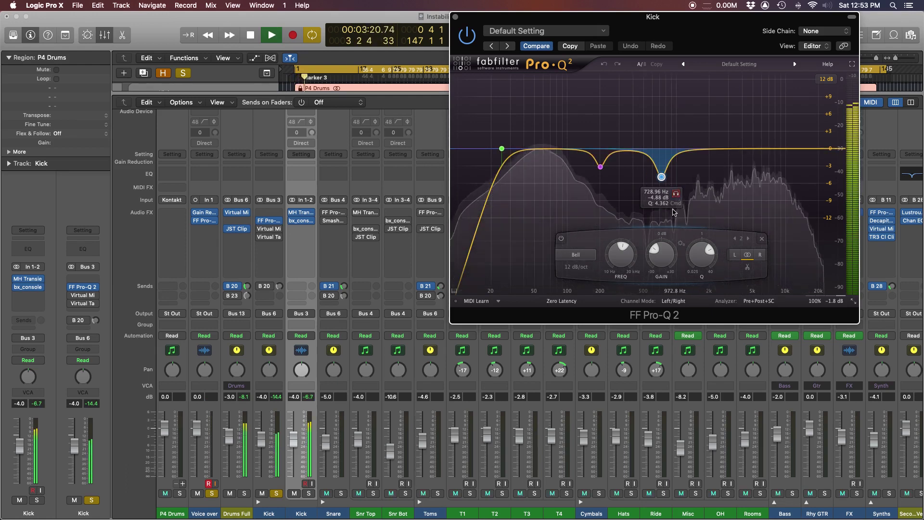
Step: Try a +13.73 dB boost on band 2, undo it to keep the cut, and close Pro-Q 2
left_click_drag(657, 259, 653, 199)
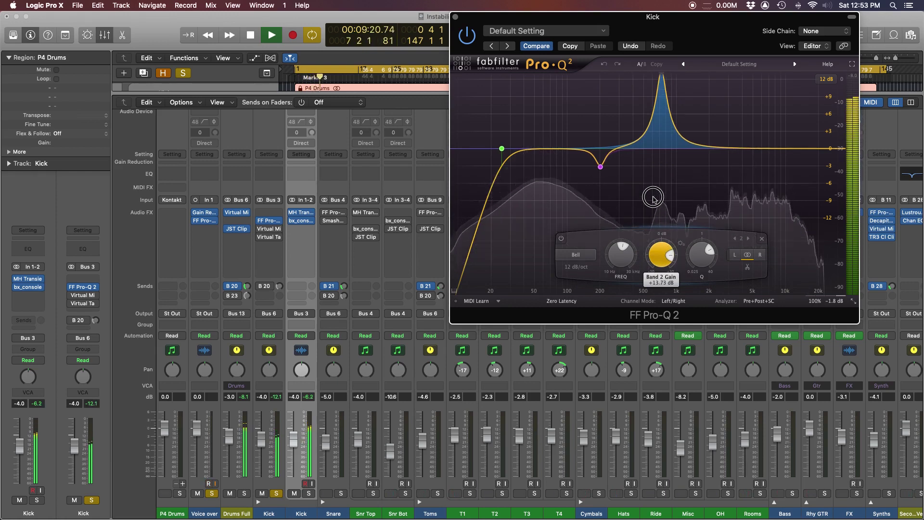
key("space")
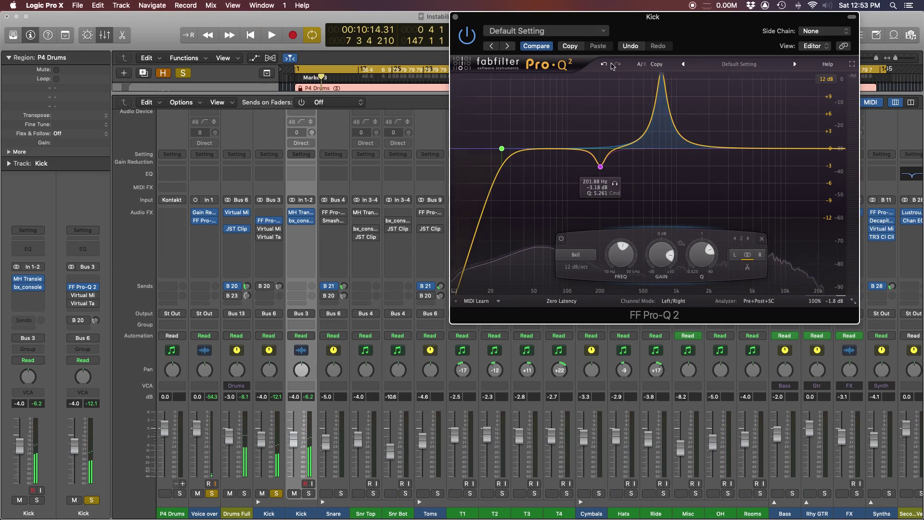
left_click(605, 64)
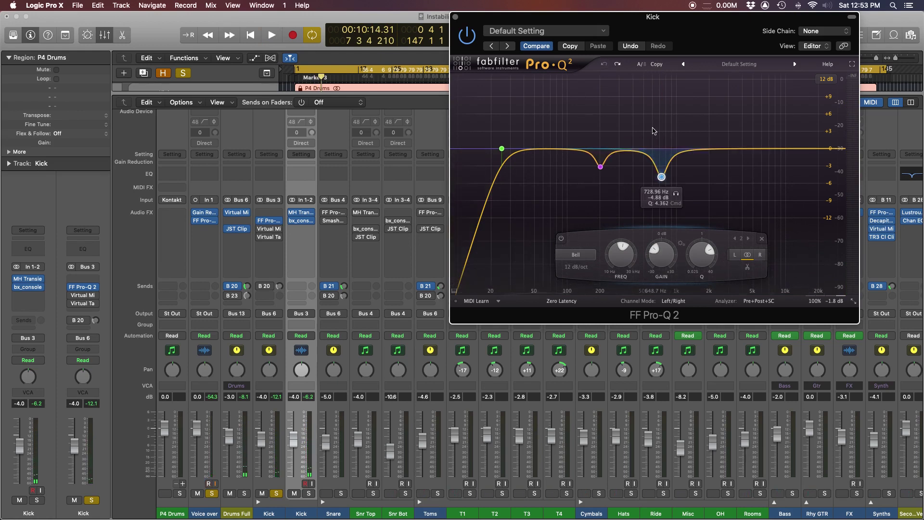
left_click(455, 17)
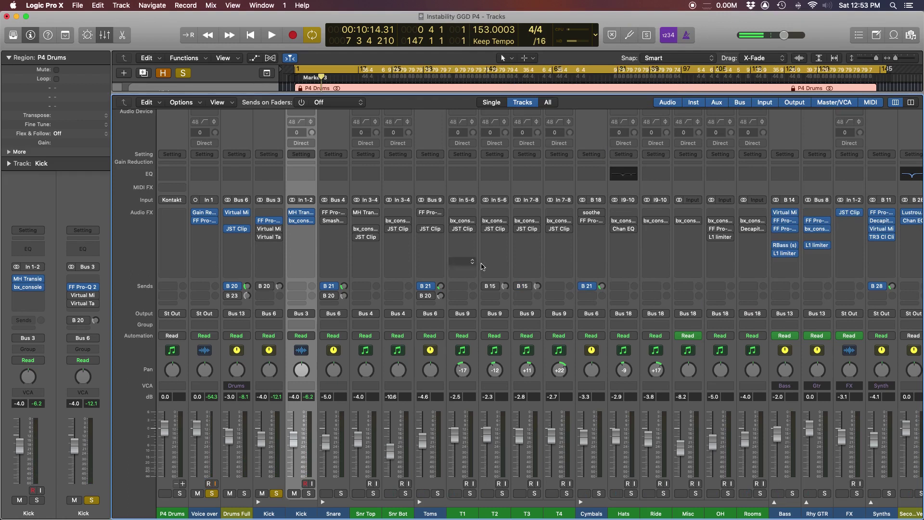
Step: Open the Kick's Virtual Mix Rack and compare FG-Bomber bypassed and active during playback
left_click(268, 237)
left_click_drag(248, 38, 635, 34)
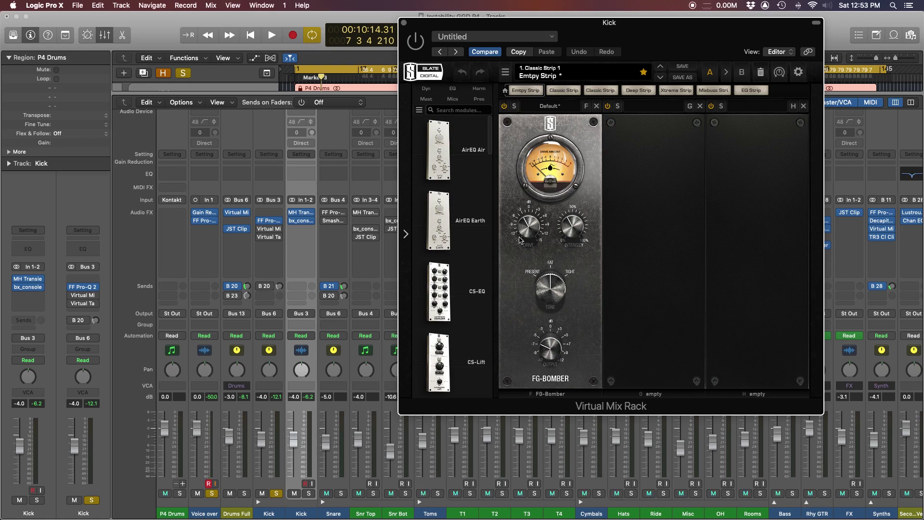
mouse_move(529, 225)
key("space")
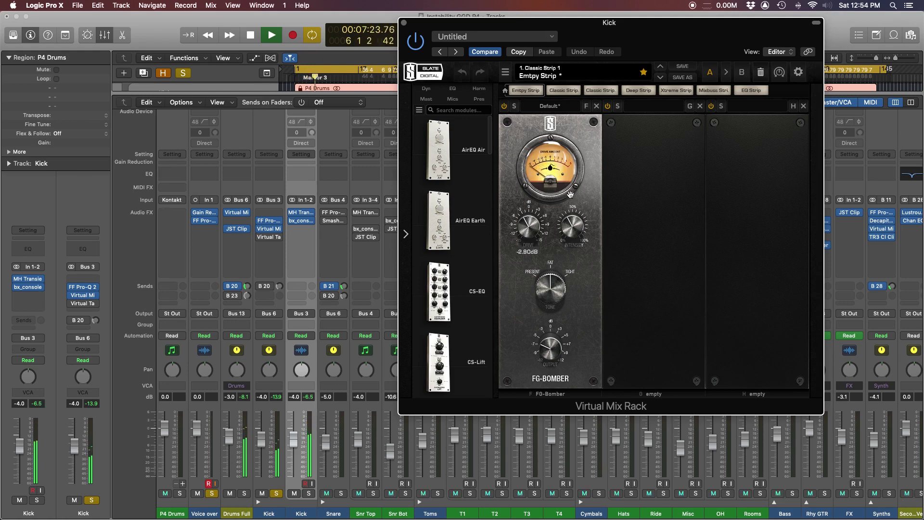
left_click(504, 106)
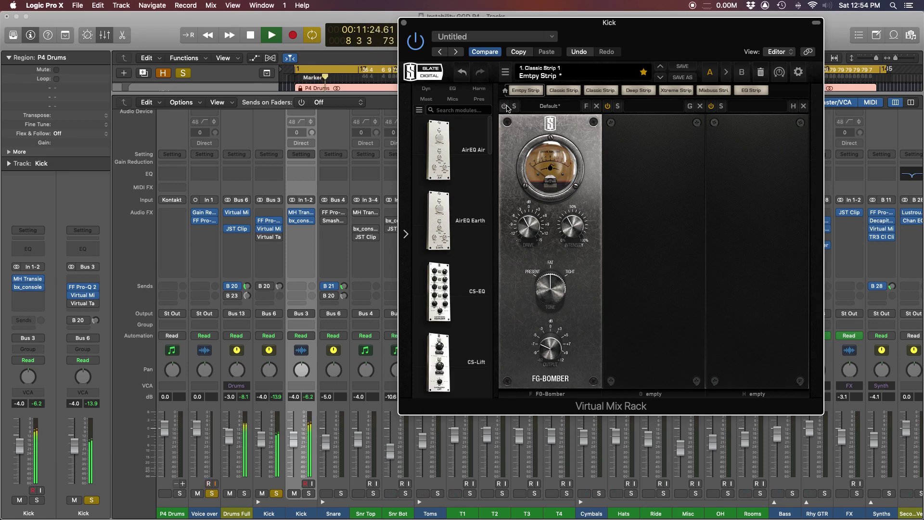
left_click(505, 106)
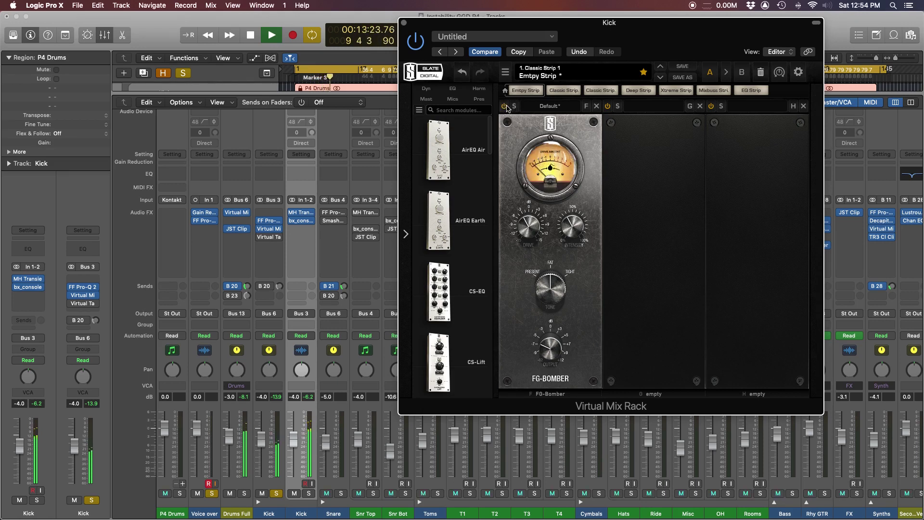
Step: Reset FG-Bomber's output to 0 dB while playing, then undo that change
key("space")
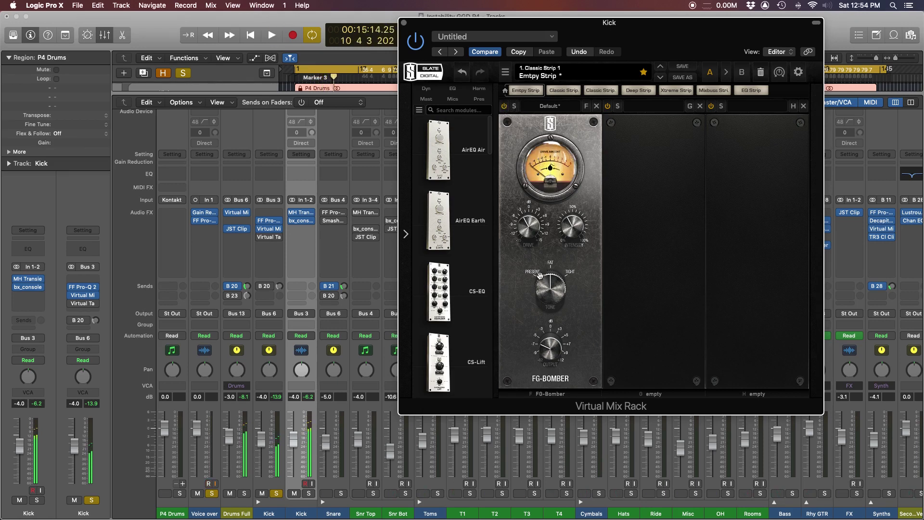
mouse_move(550, 351)
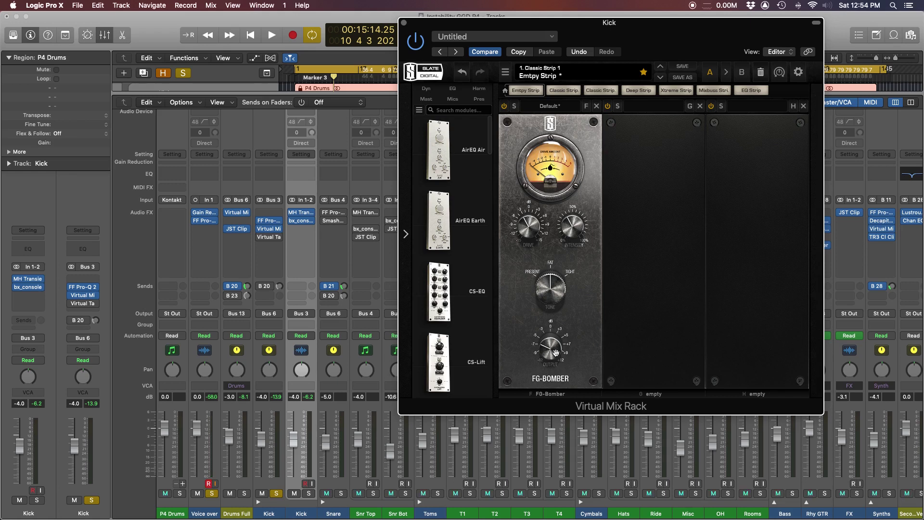
key("space")
left_click(556, 352, "alt")
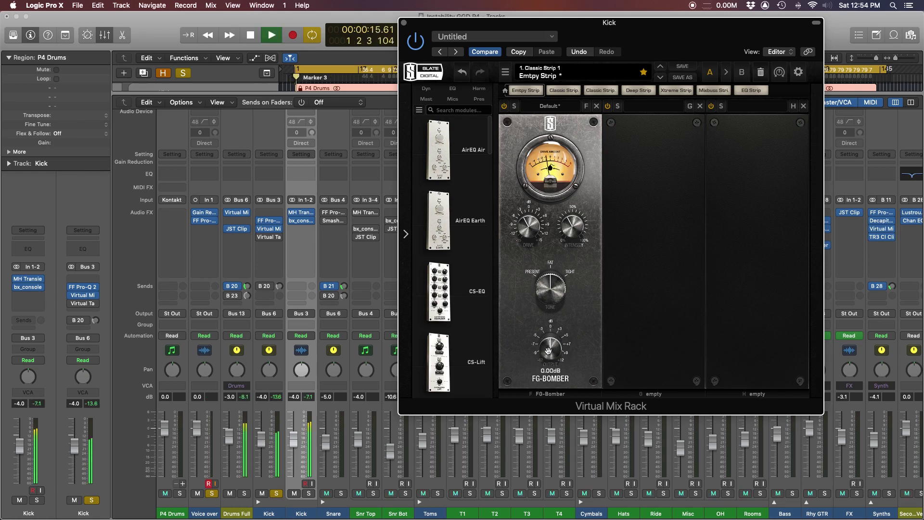
left_click(461, 73)
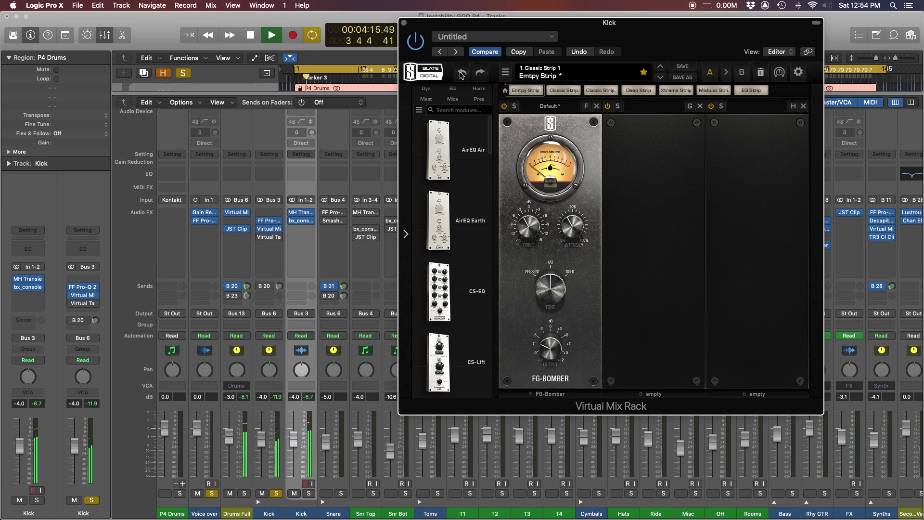
Step: Stop playback, close Virtual Mix Rack, and bring up the Kick's Virtual Tape Machines beside the mixer
key("space")
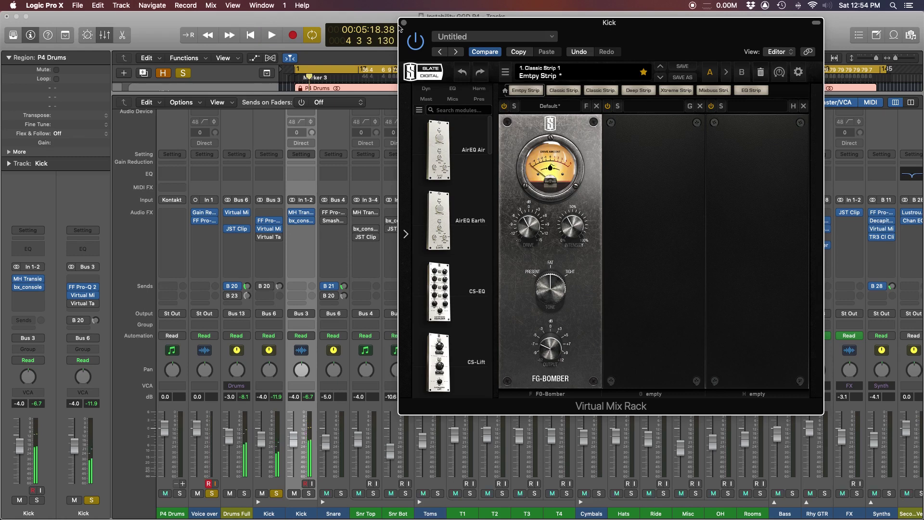
left_click(404, 23)
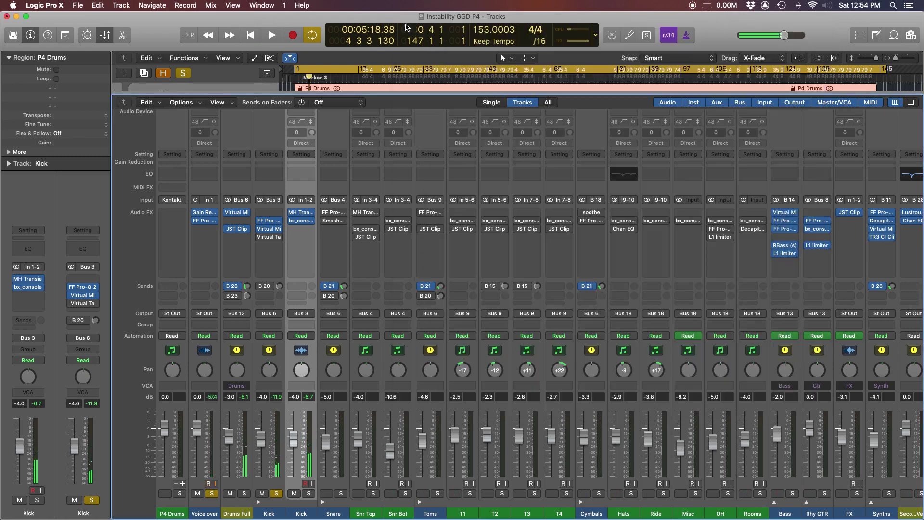
left_click(272, 238)
left_click_drag(293, 38, 576, 90)
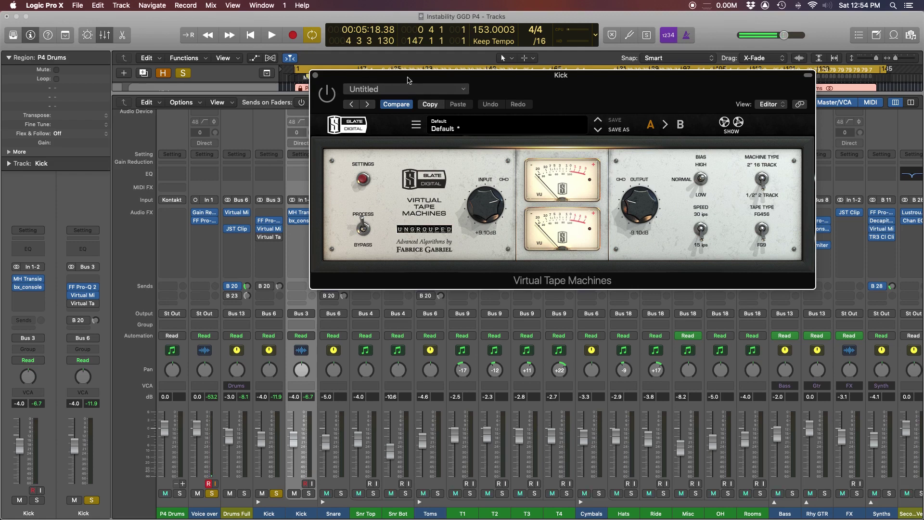
left_click_drag(407, 80, 460, 80)
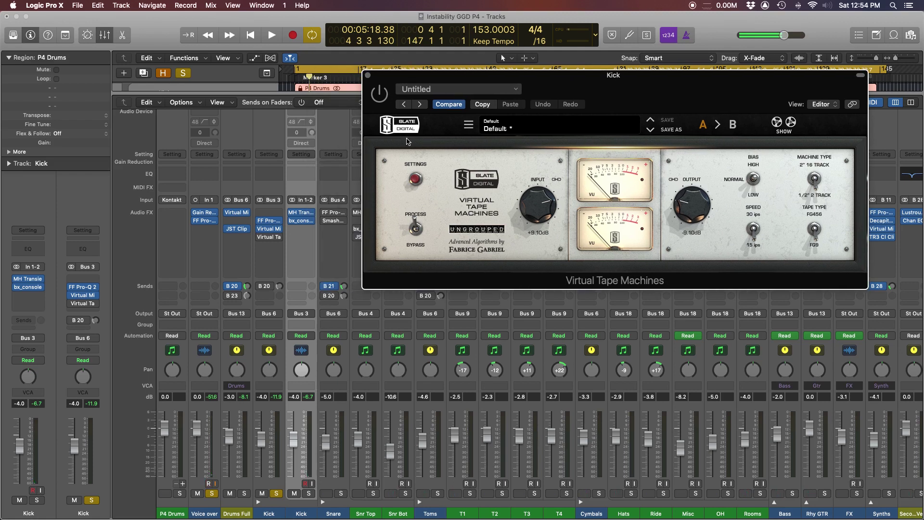
Step: A/B the Kick's tape processing against bypass twice during playback, leave it processing, and close it
key("space")
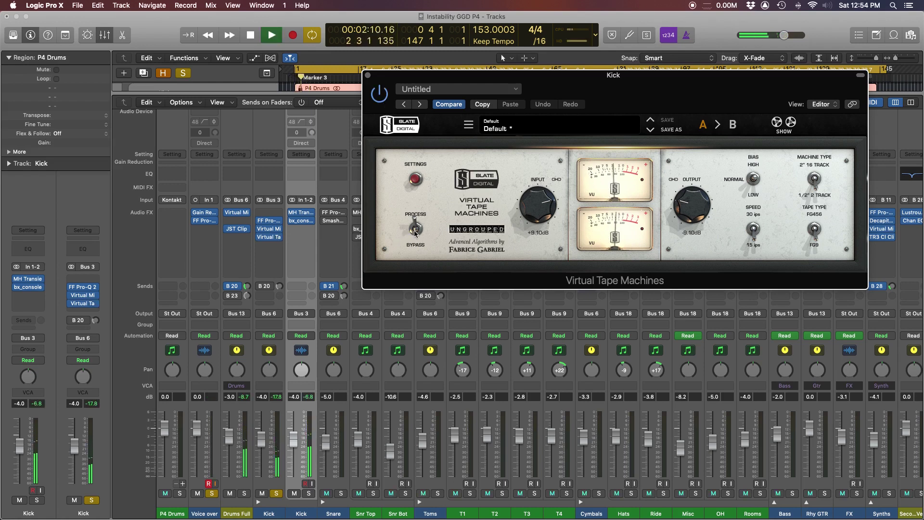
left_click(415, 230)
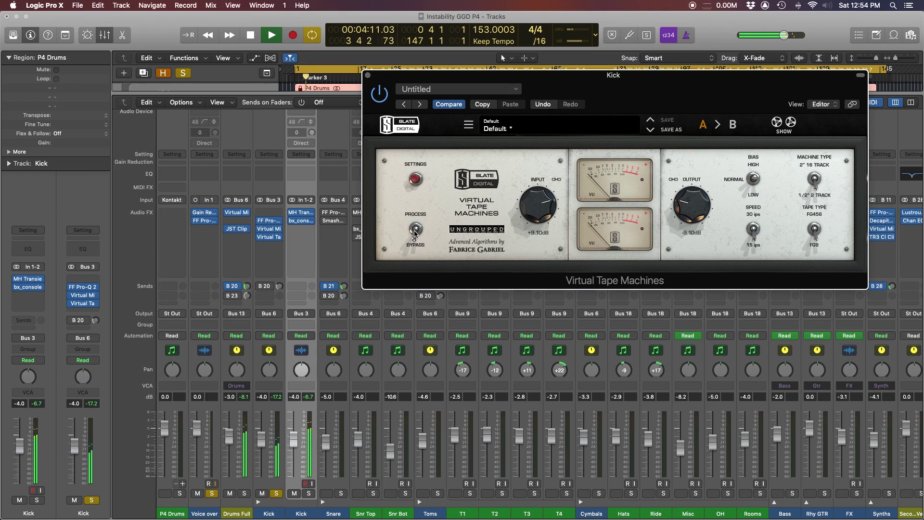
left_click(414, 230)
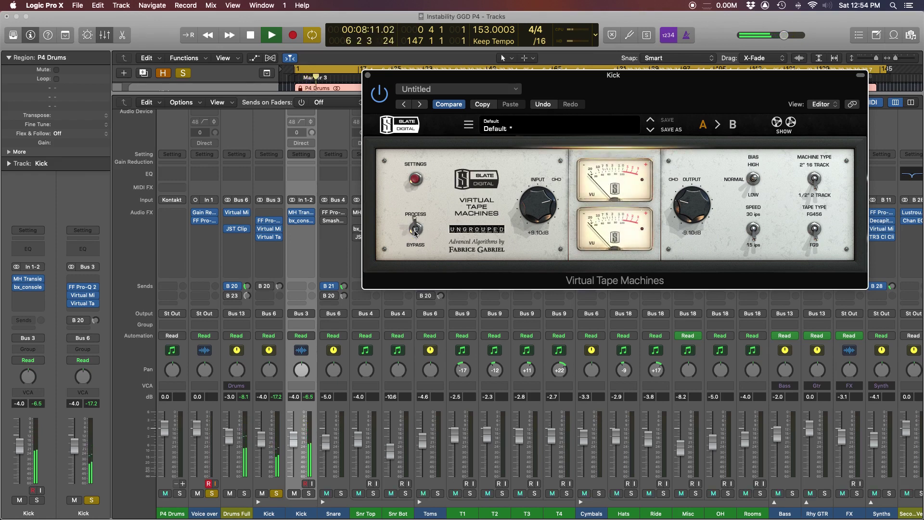
left_click(415, 230)
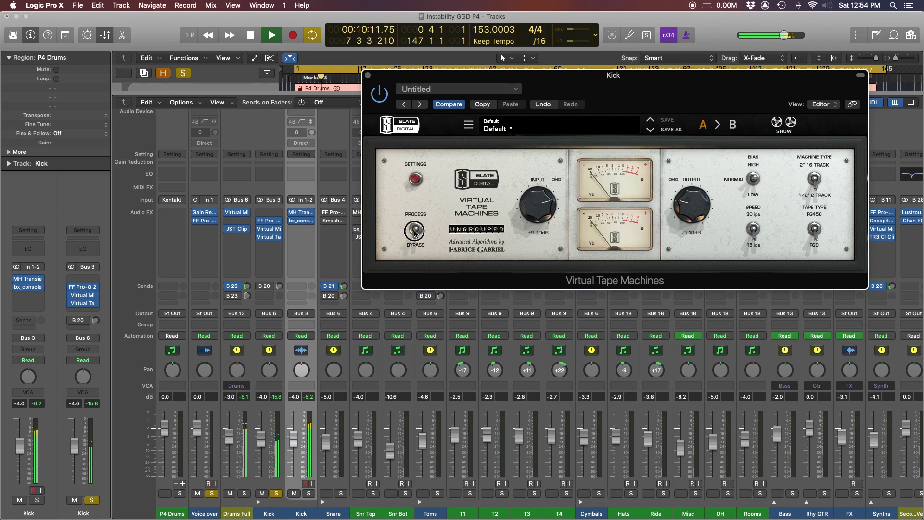
left_click(415, 230)
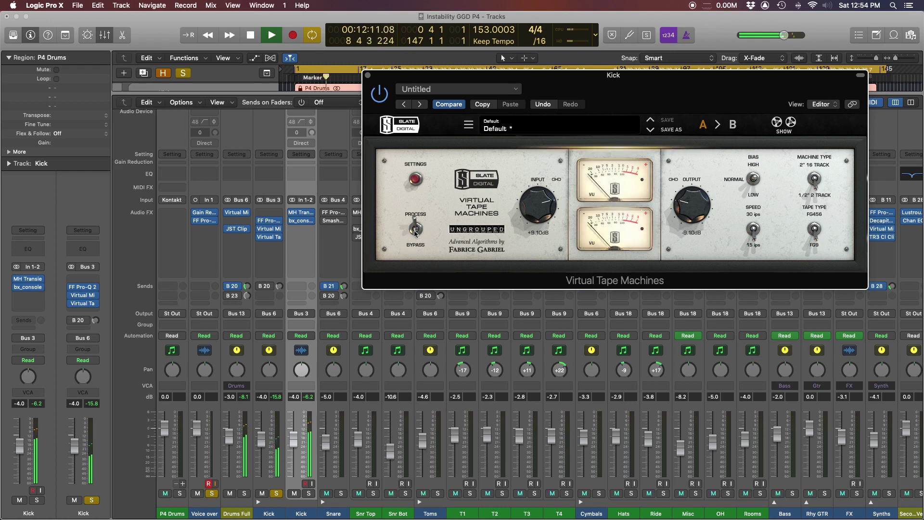
key("space")
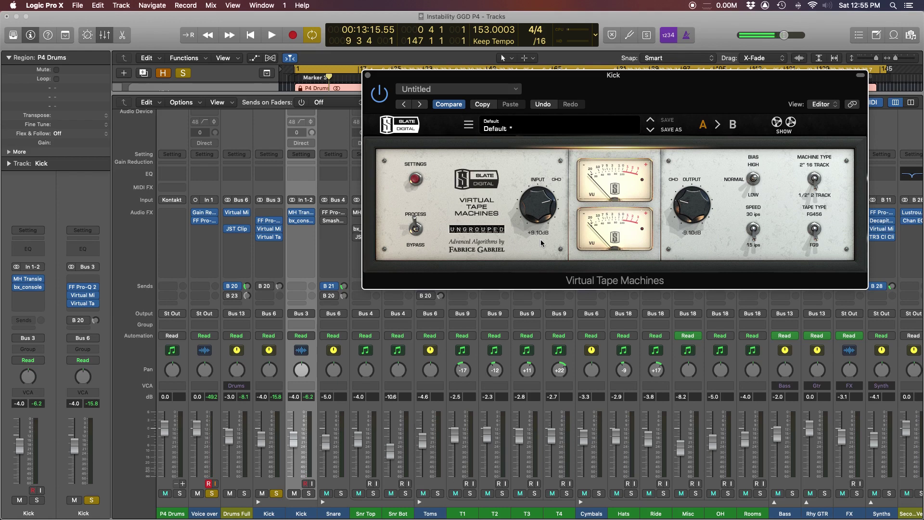
left_click(368, 76)
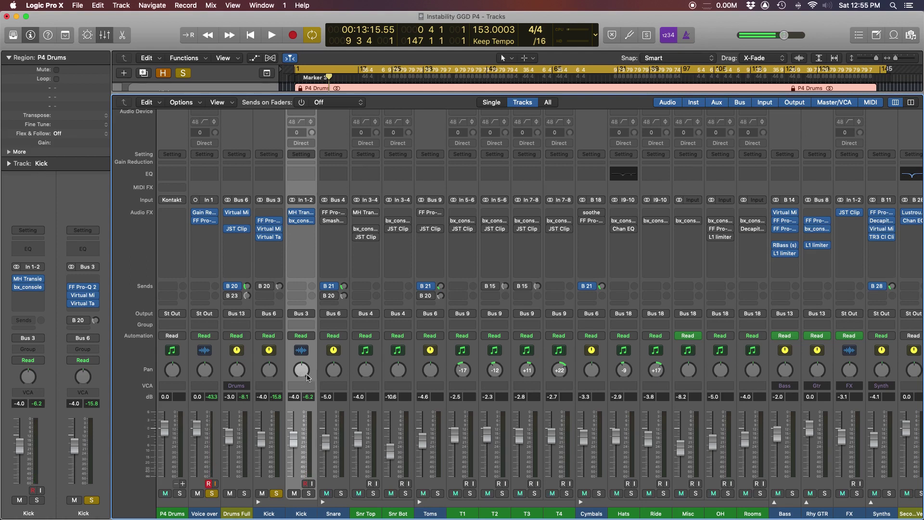
Step: Unmute Snr Bot during playback and open Snr Top's MH TransientControl (Transient 9.60, Sustain 0.00)
key("space")
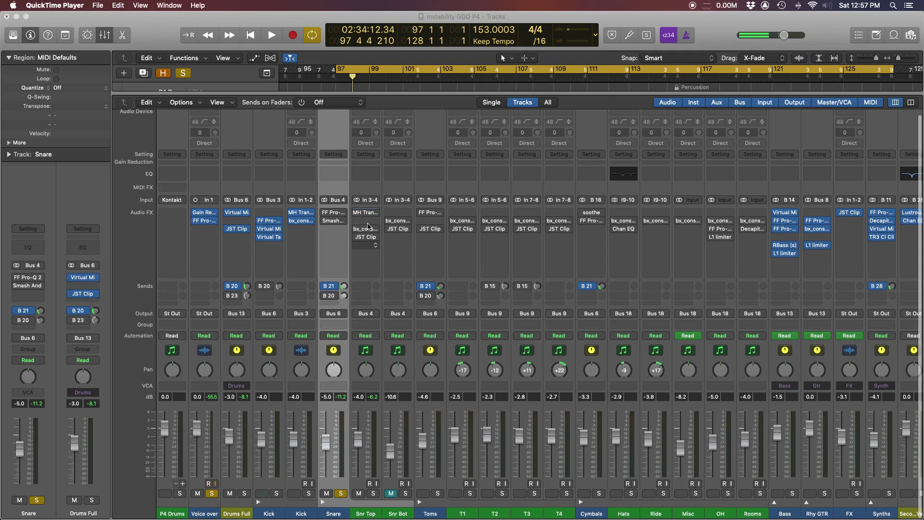
left_click(377, 361)
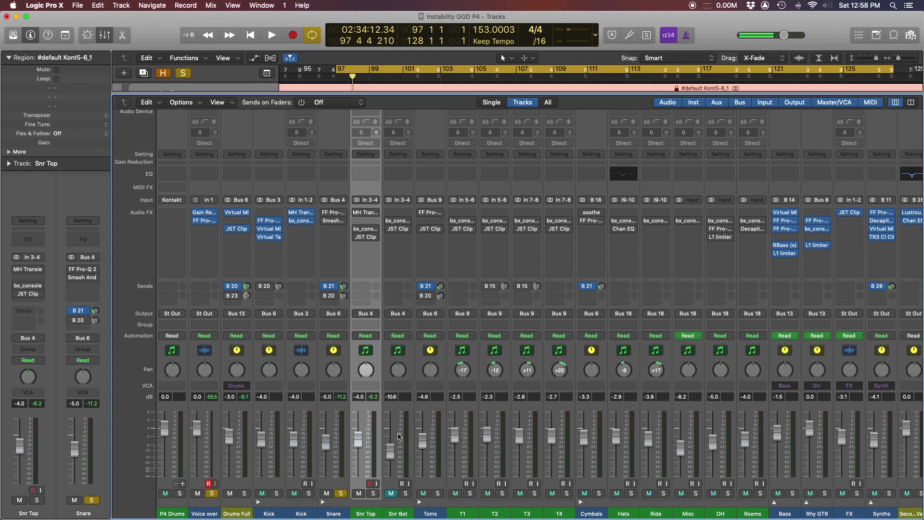
key("space")
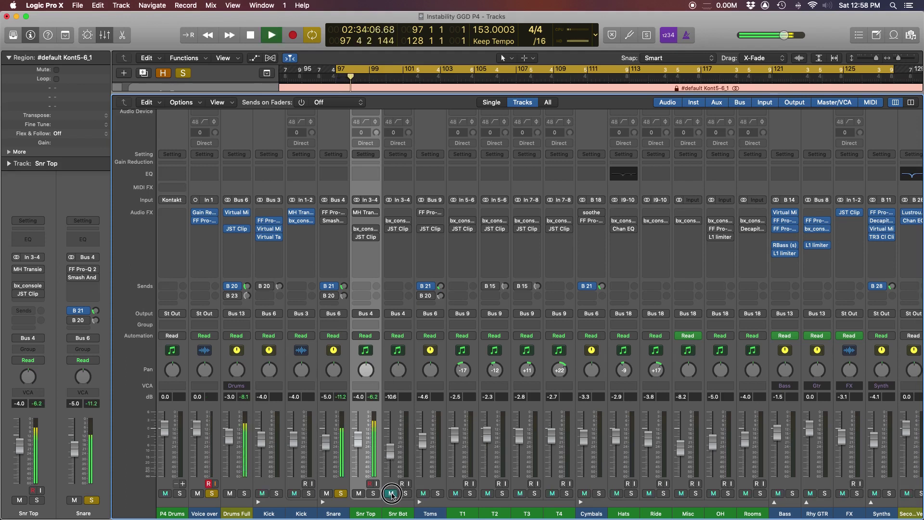
left_click(392, 493)
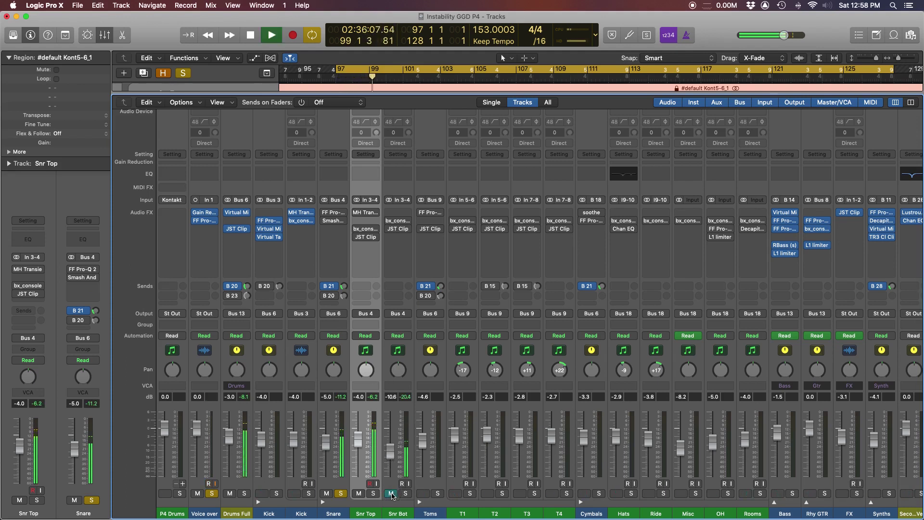
left_click(364, 212)
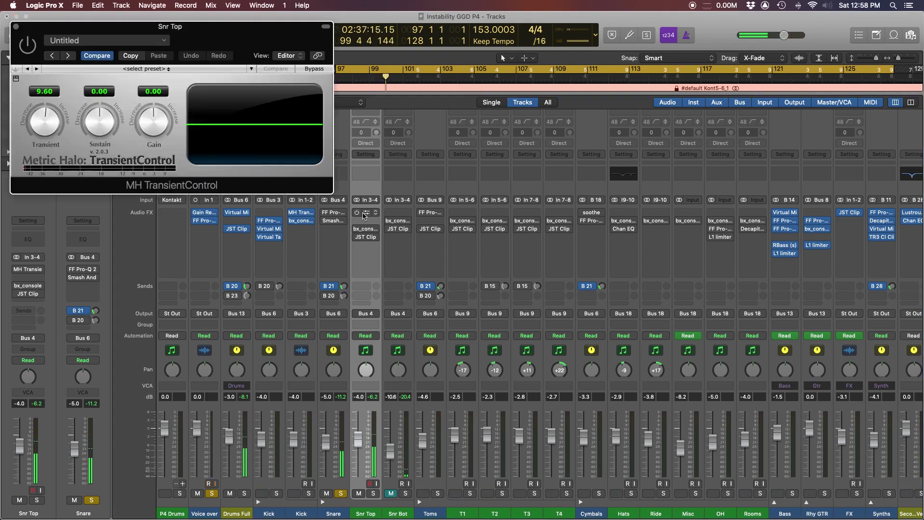
Step: Power on Snr Top's MH TransientControl, close it, and open its bx_console SSL 4000 E
key("space")
left_click(28, 46)
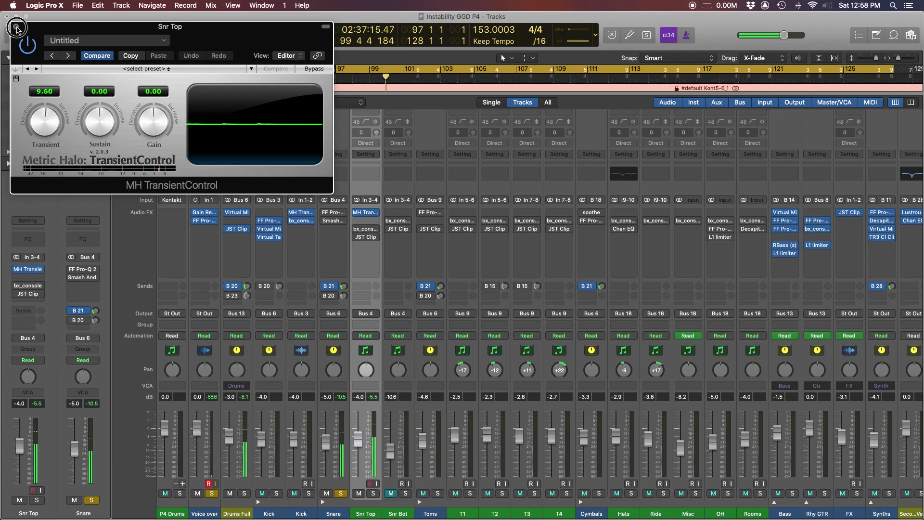
left_click(15, 27)
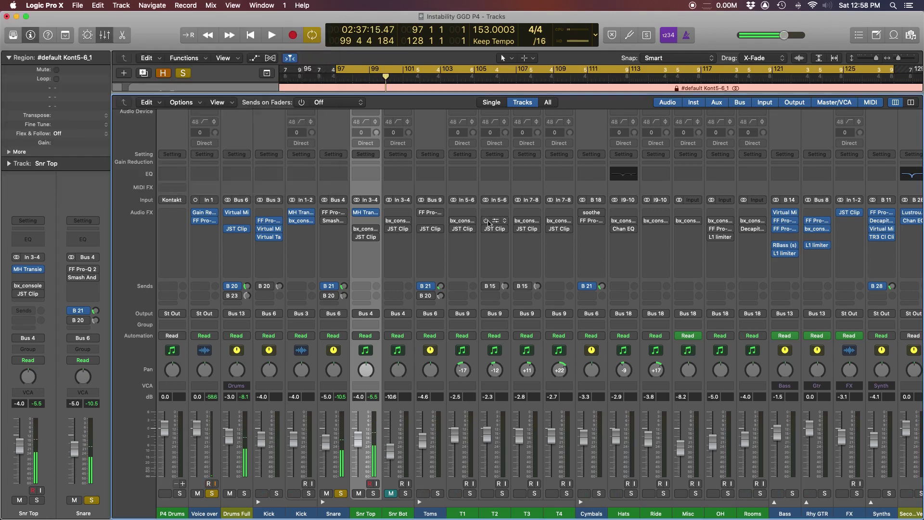
left_click(362, 229)
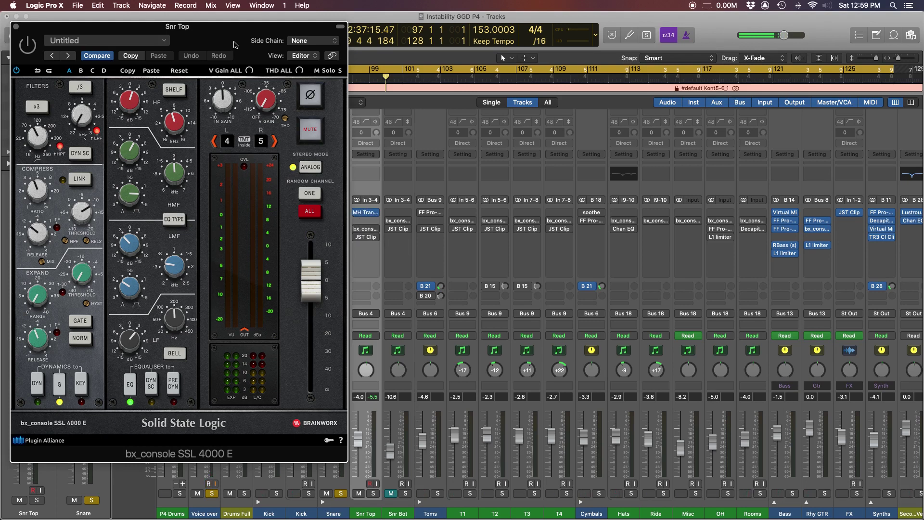
Step: Review the SSL console's THD, HF band at 7.0 kHz +2.1 dB, and HMF at +3.0 dB
left_click_drag(228, 32, 233, 31)
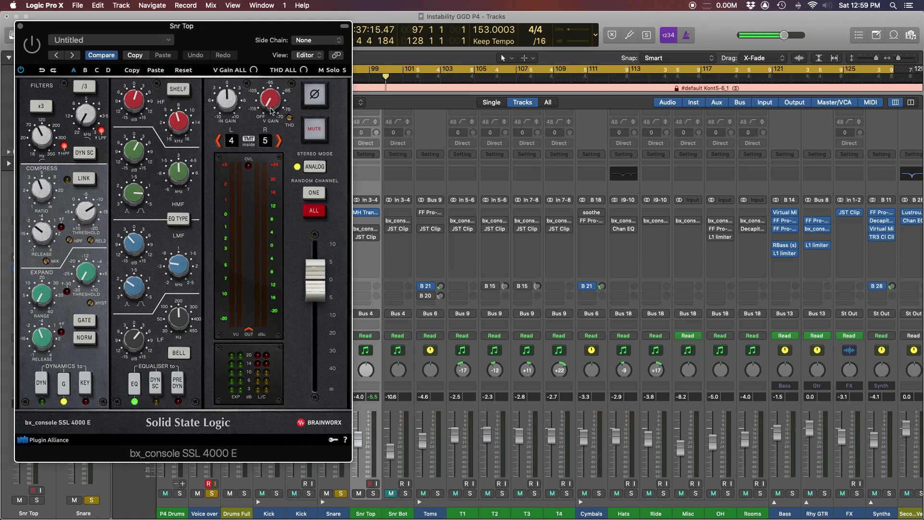
left_click(287, 117)
left_click(185, 121)
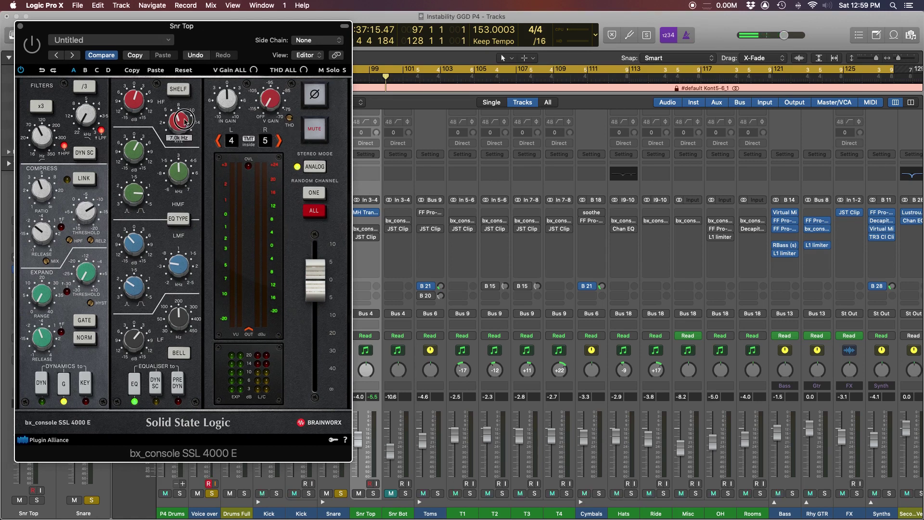
left_click(137, 103)
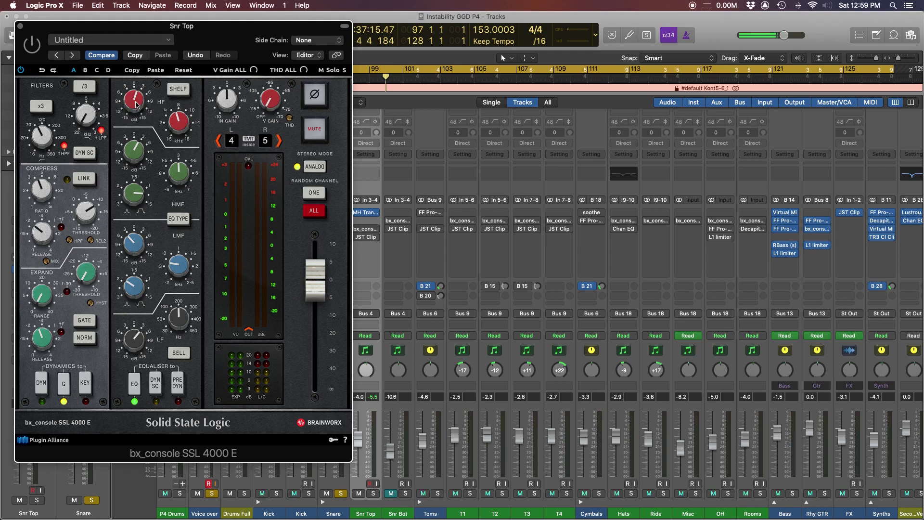
left_click(129, 151)
Step: Read the HPF (about 91.8 Hz), LPF and LF settings, then move the console window right
mouse_move(176, 271)
mouse_move(135, 288)
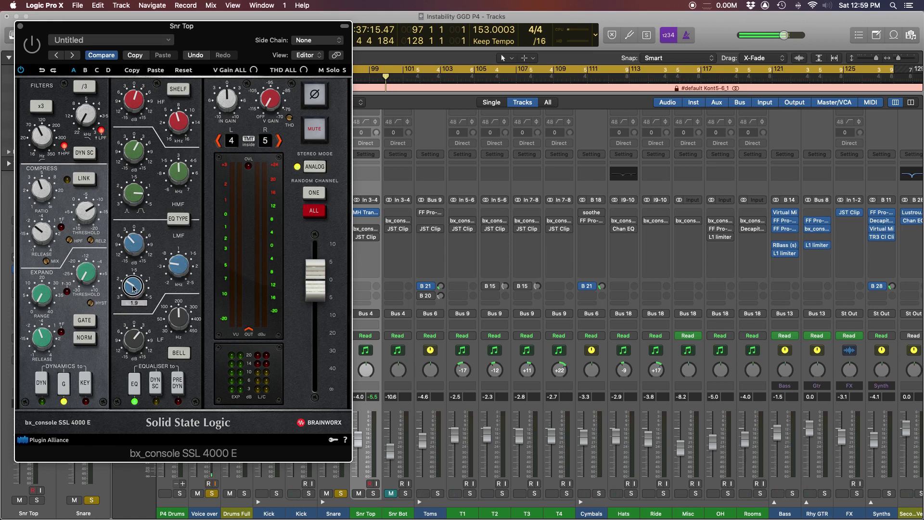
mouse_move(134, 248)
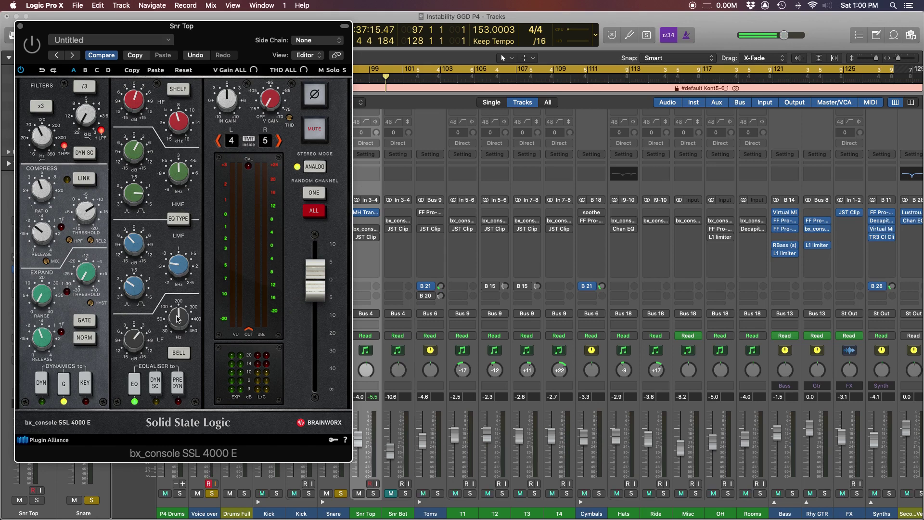
mouse_move(177, 317)
mouse_move(39, 133)
mouse_move(87, 119)
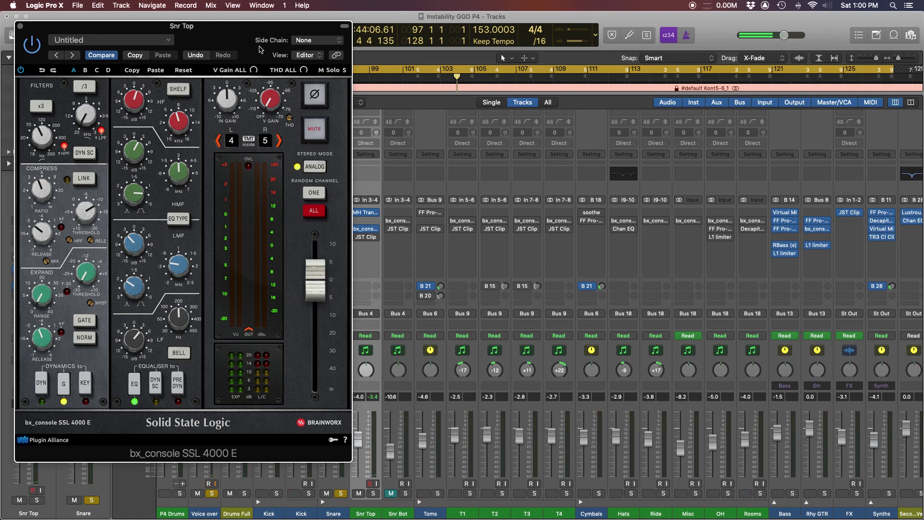
left_click_drag(206, 44, 667, 43)
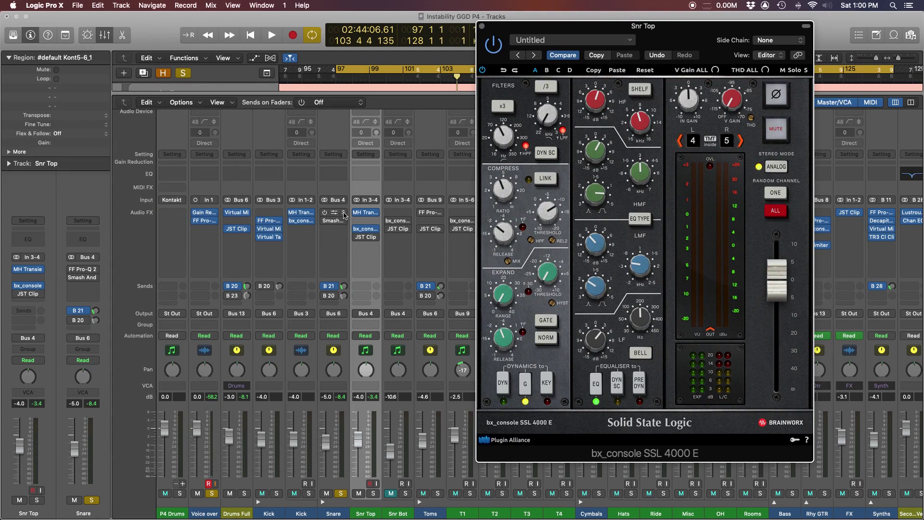
Step: Turn Snr Top's JST Clip back on with its trim at -3.0 dB
mouse_move(335, 223)
left_click(364, 236)
left_click(28, 47)
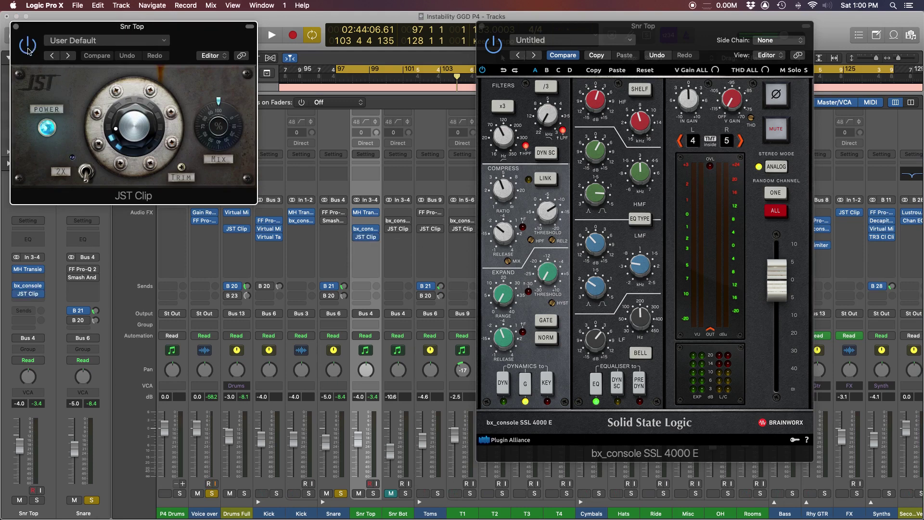
left_click_drag(181, 167, 183, 167)
Step: A/B the clipper during playback, leave it on, and close the JST Clip and console windows
key("space")
left_click(46, 128)
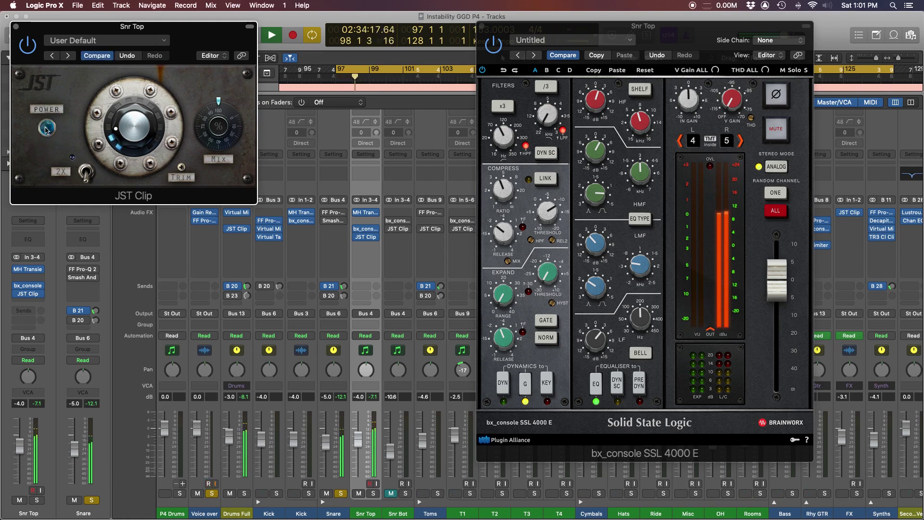
left_click(47, 128)
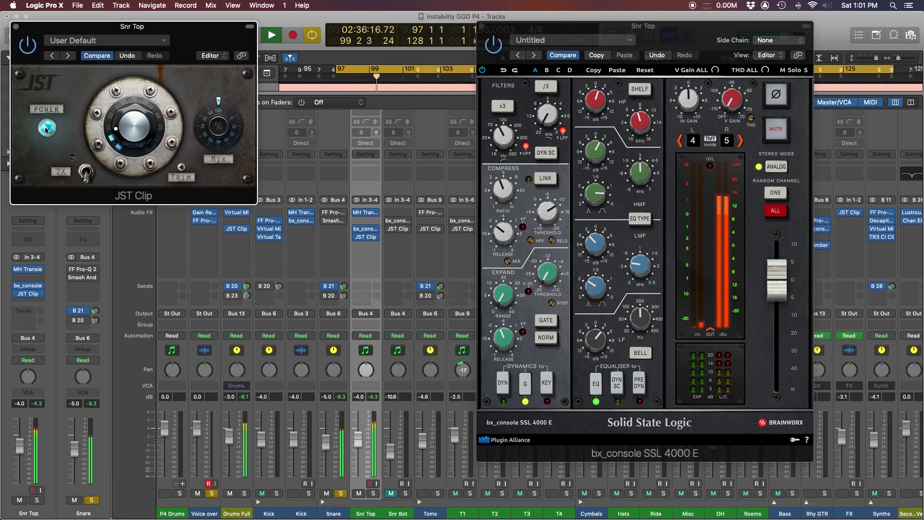
key("super+w")
mouse_move(754, 119)
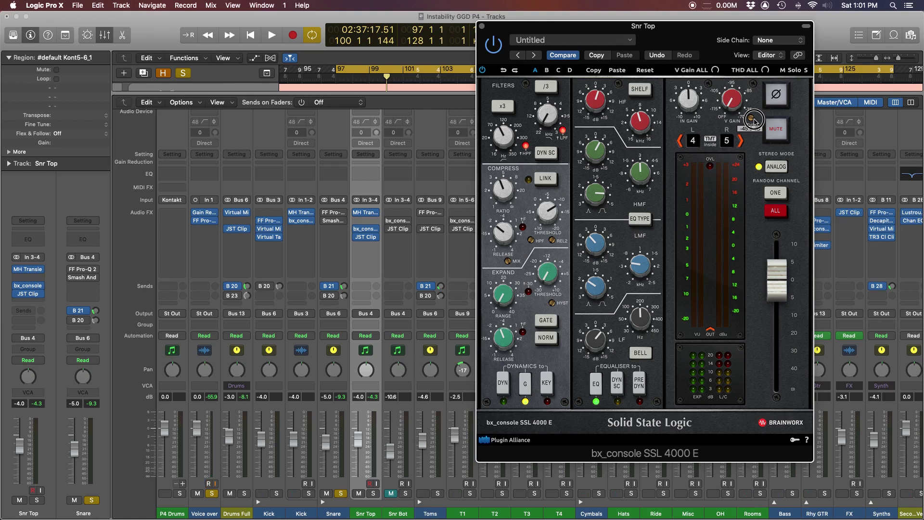
left_click(482, 26)
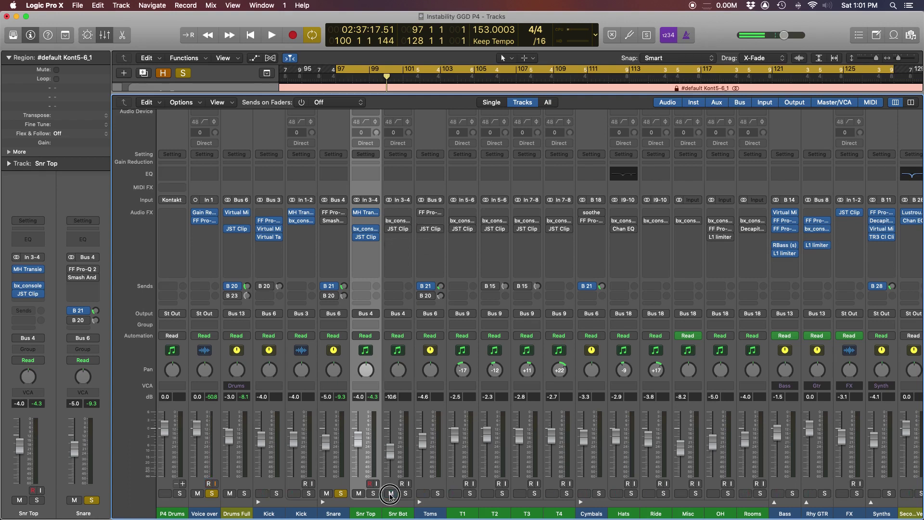
Step: Enable Snr Bot's bx_console and audition it alone with Snr Top muted, comparing against bypass
left_click(390, 378)
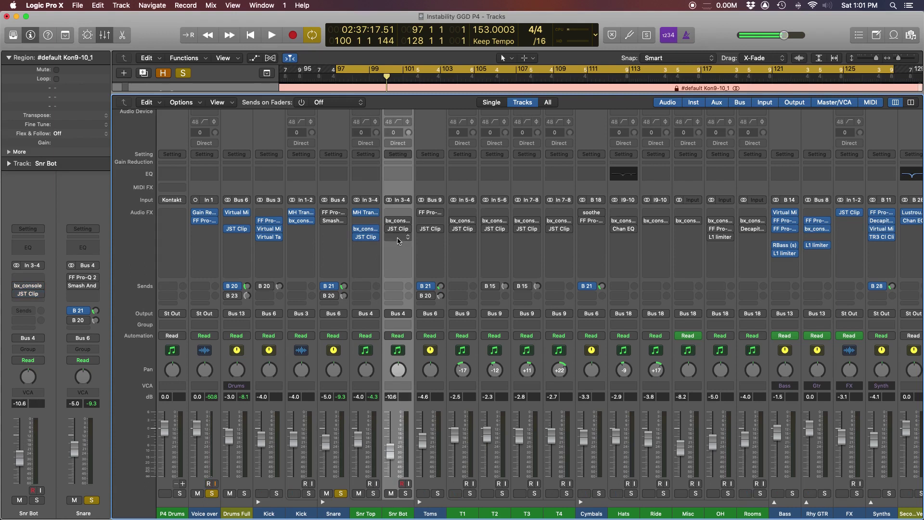
left_click(397, 220)
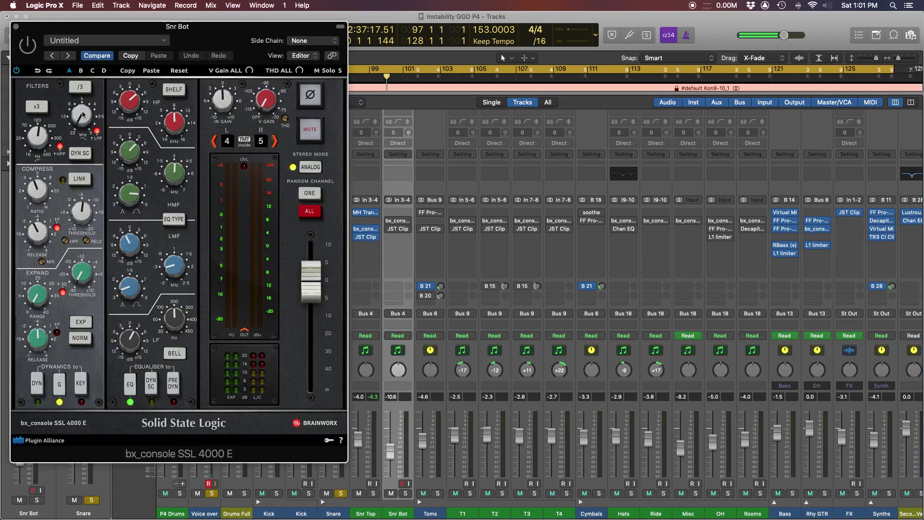
left_click(28, 46)
key("space")
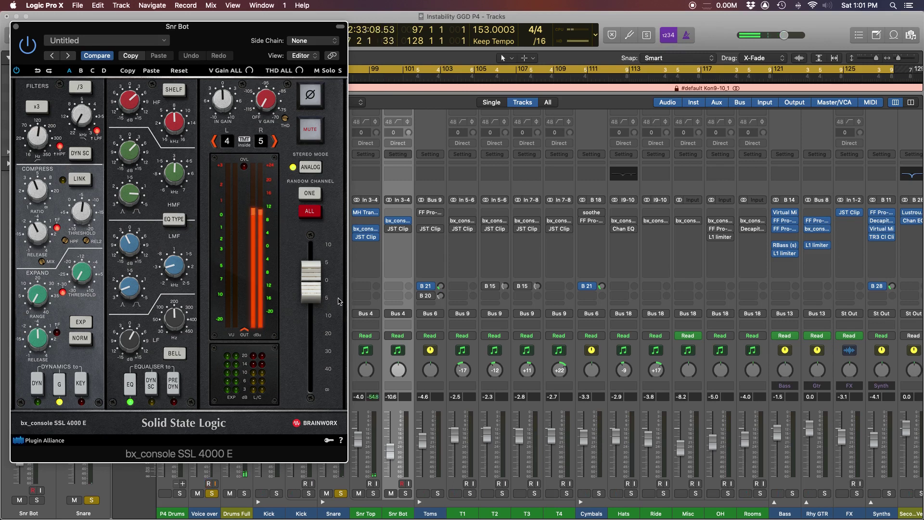
left_click(360, 494)
left_click(386, 220)
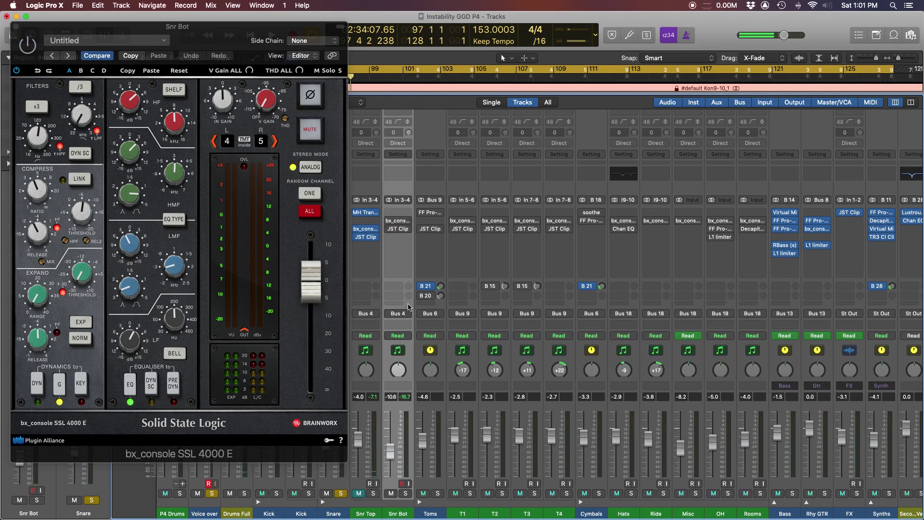
Step: Set Snr Bot's high-pass to 130.7 Hz and 200 Hz low band to -1.6 dB, re-enable, and close
mouse_move(407, 231)
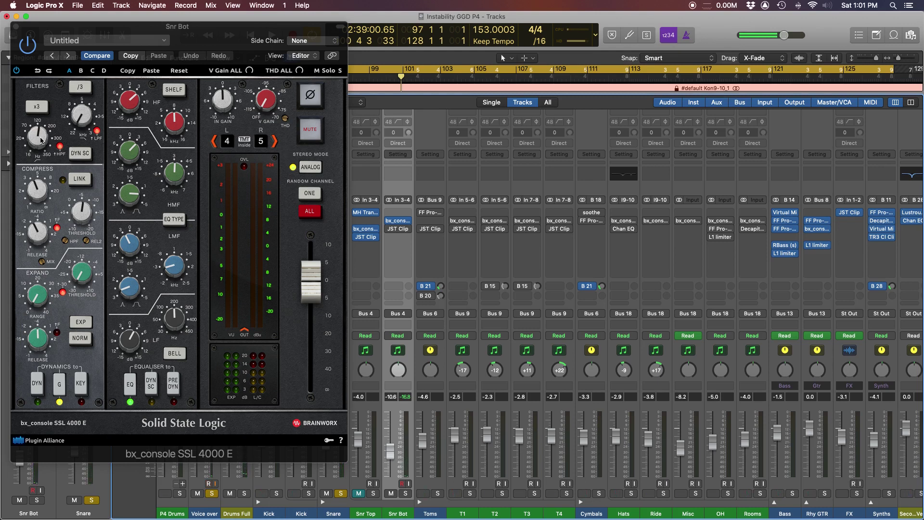
left_click_drag(40, 139, 41, 139)
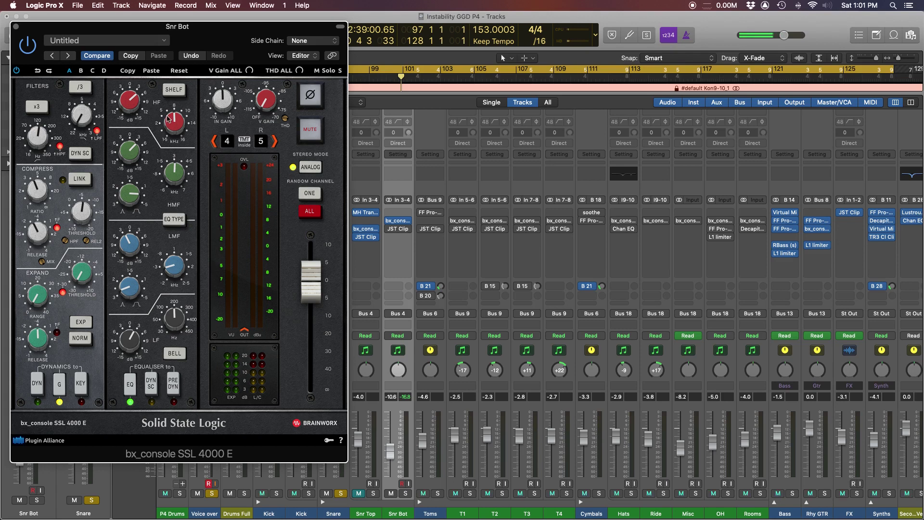
mouse_move(128, 100)
mouse_move(127, 161)
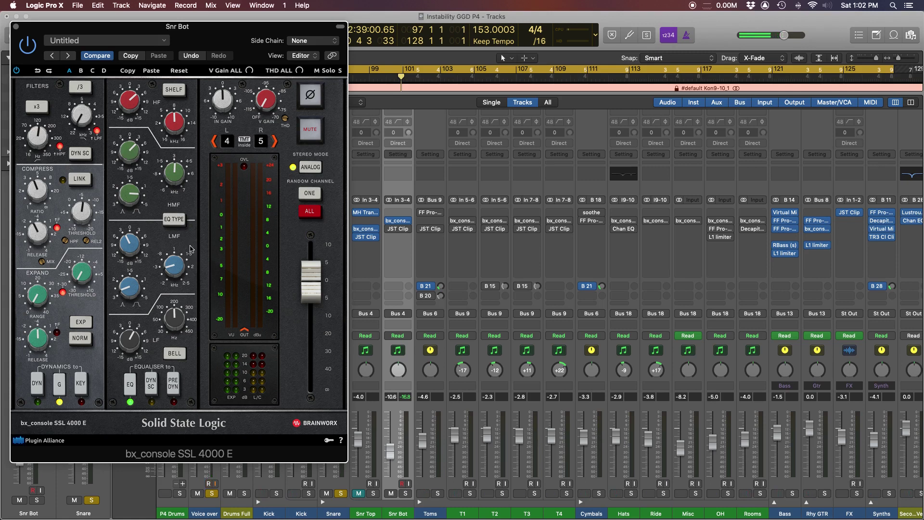
mouse_move(131, 251)
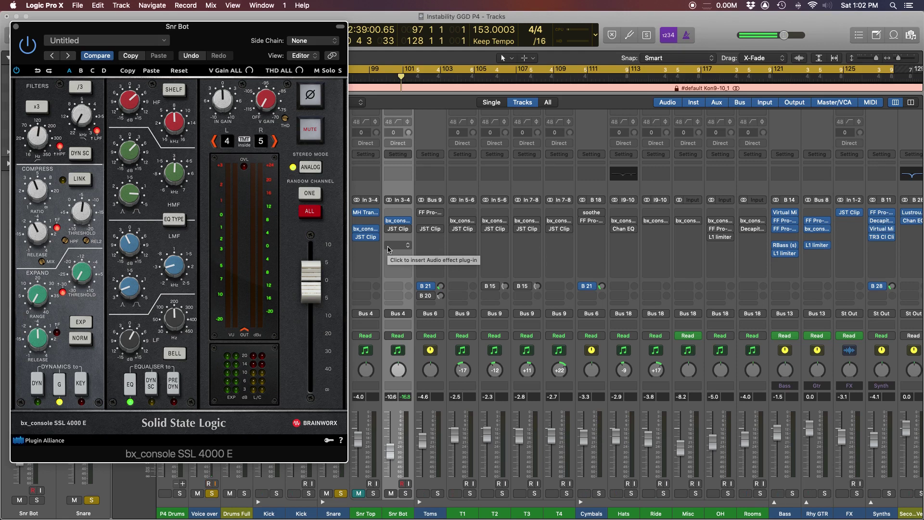
scroll(145, 340, "down", 2)
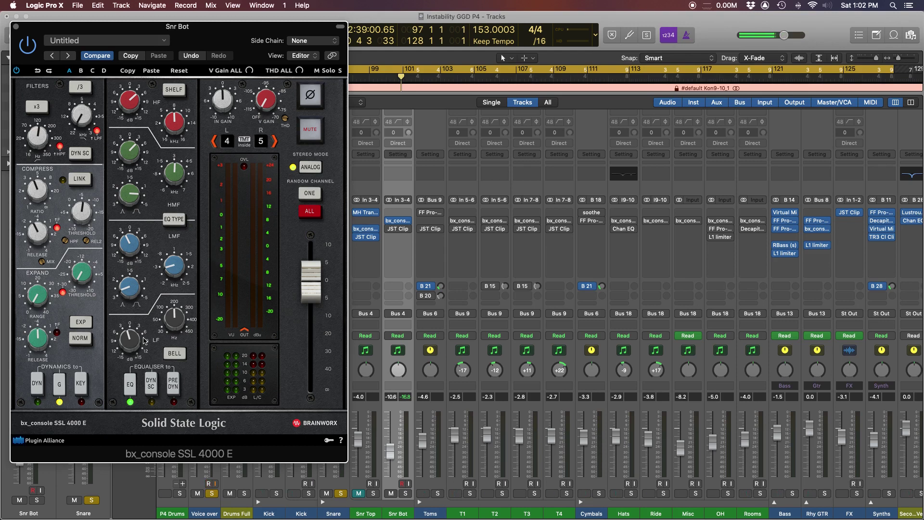
left_click(175, 319)
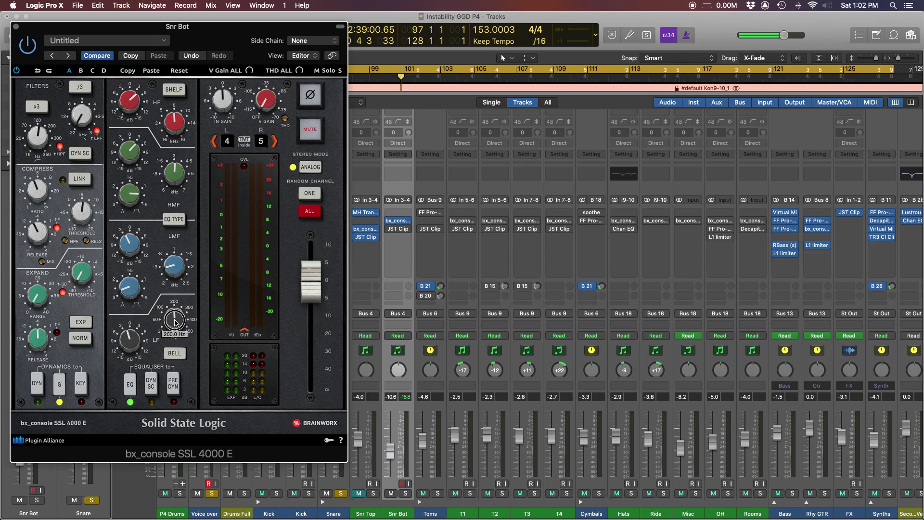
left_click(125, 339)
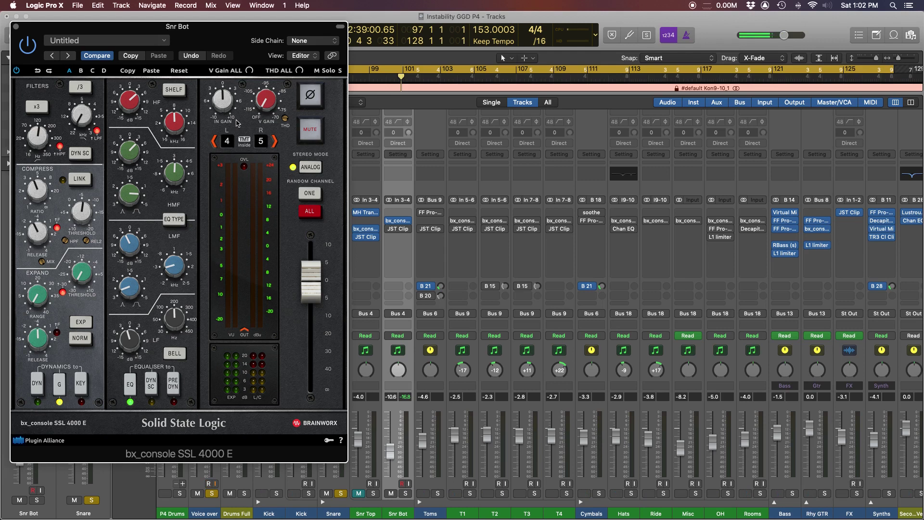
key("space")
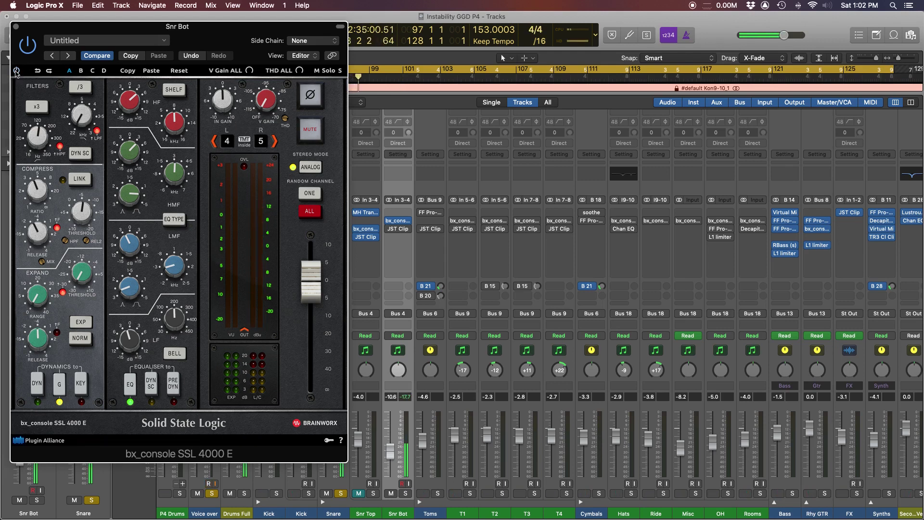
left_click(16, 71)
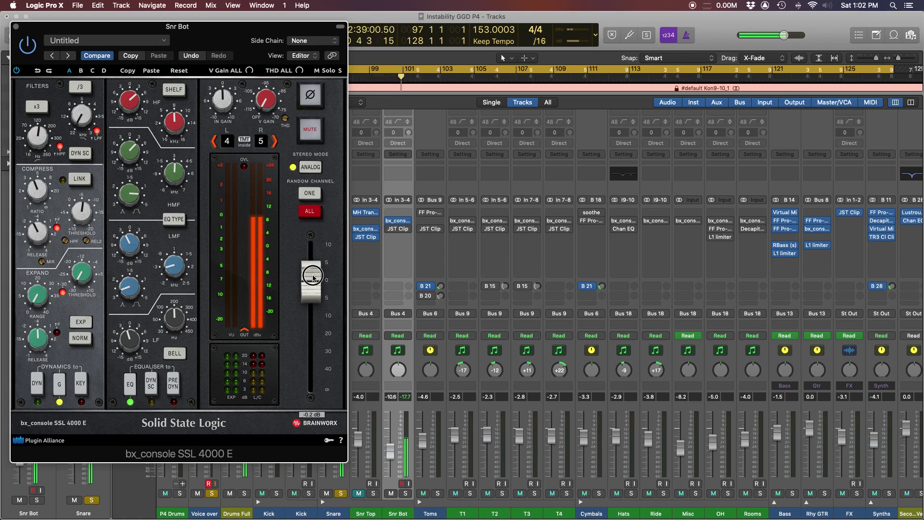
key("super+w")
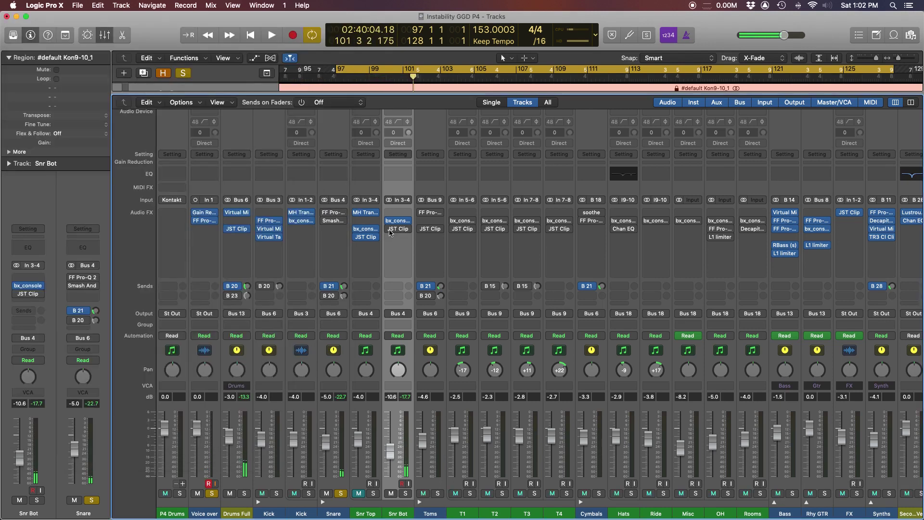
Step: Turn Snr Bot's JST Clip back on, adjust its trim during playback, and close it
left_click(391, 231)
left_click(21, 43)
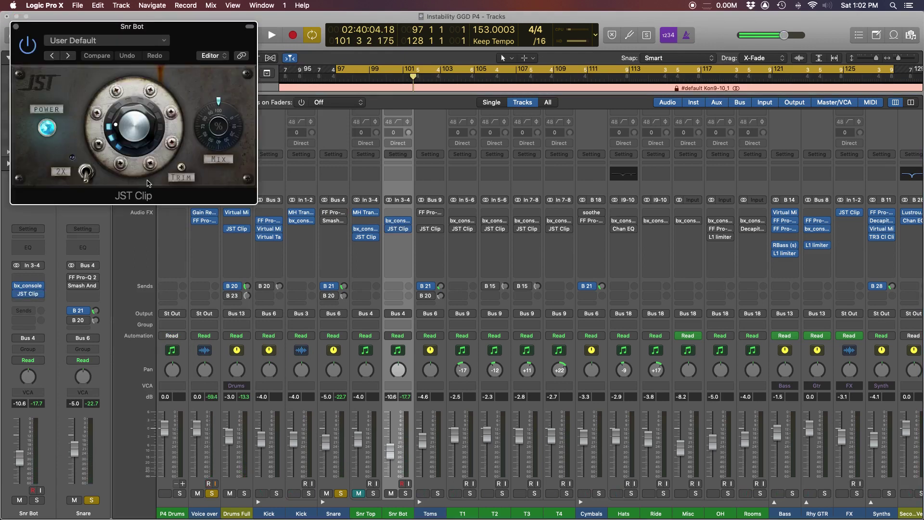
key("space")
left_click(185, 173)
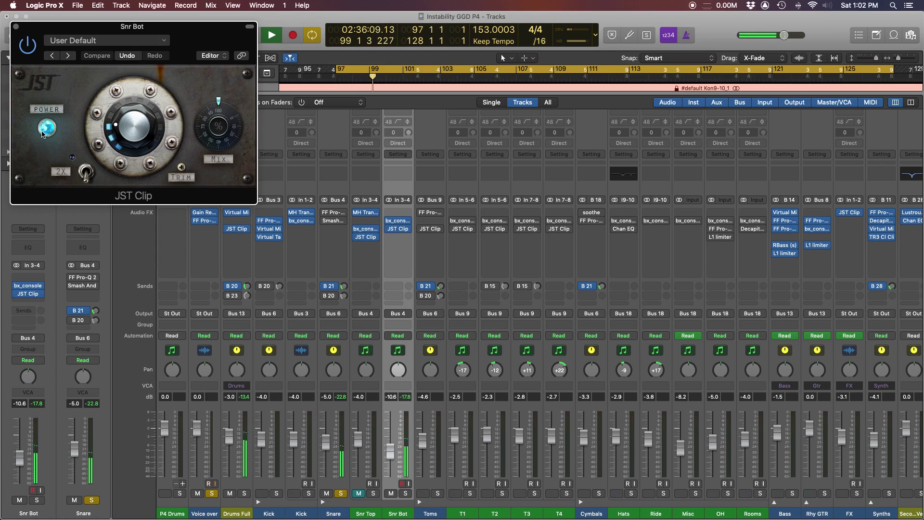
left_click(14, 27)
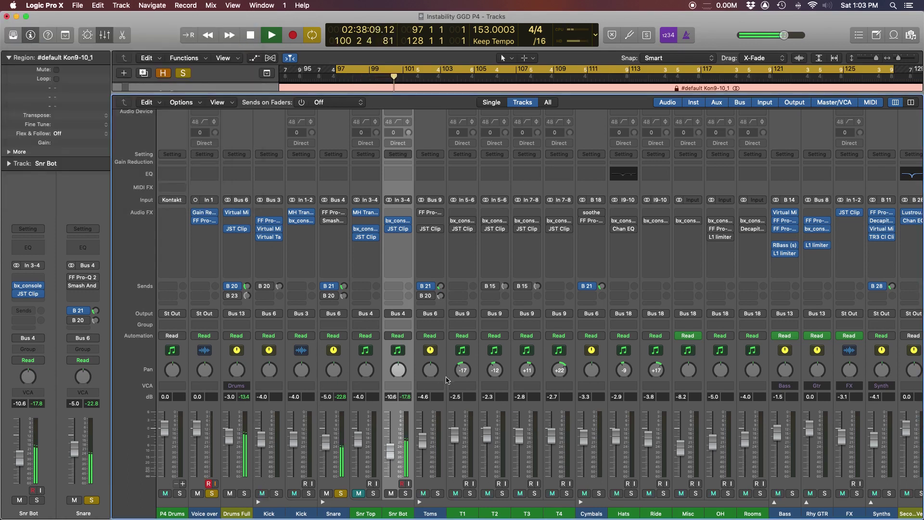
Step: Audition the snare channels from bar 97, then bring up the Snare's FF Pro-Q 2
key("space")
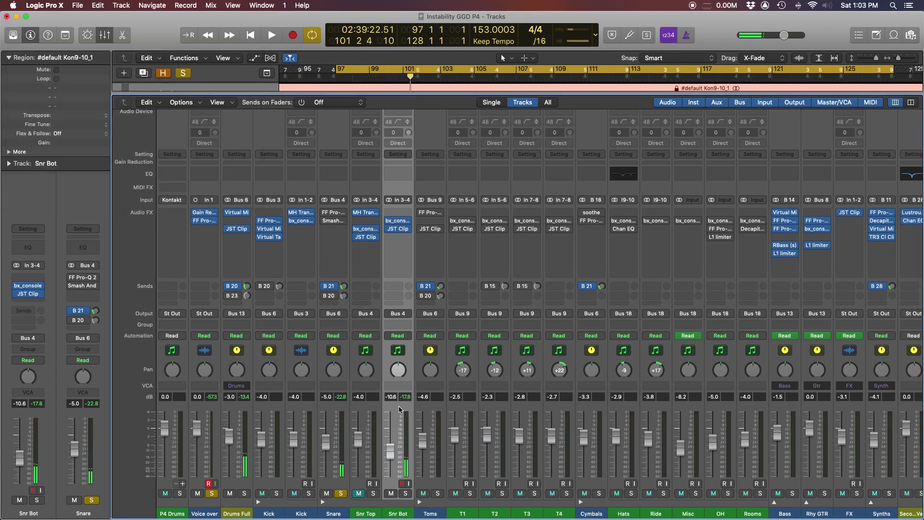
mouse_move(375, 229)
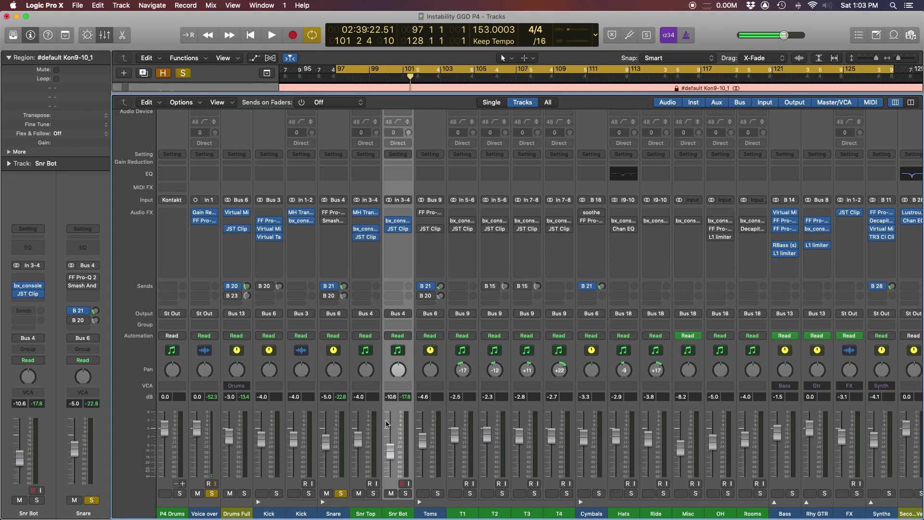
key("space")
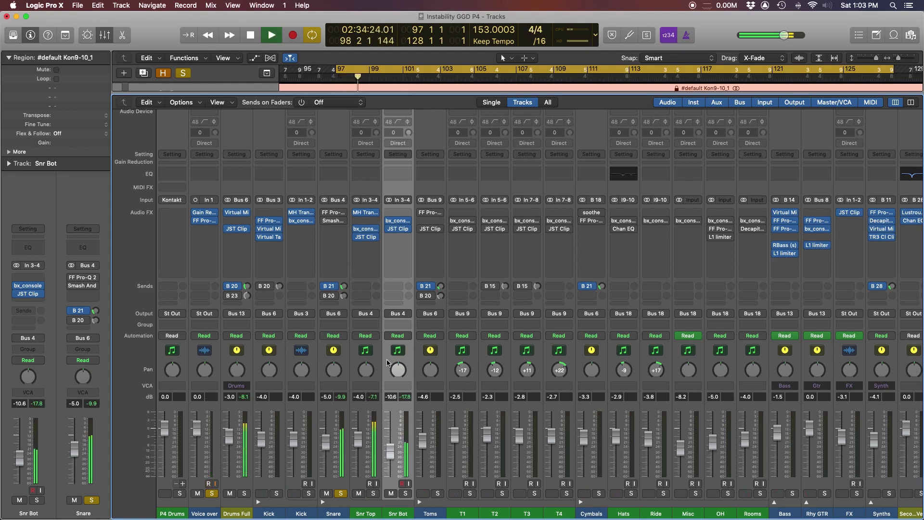
key("space")
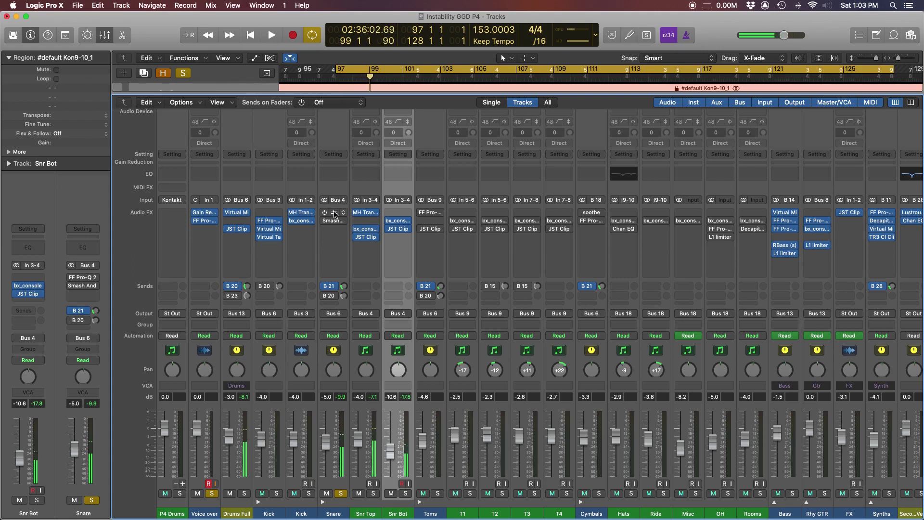
left_click(336, 214)
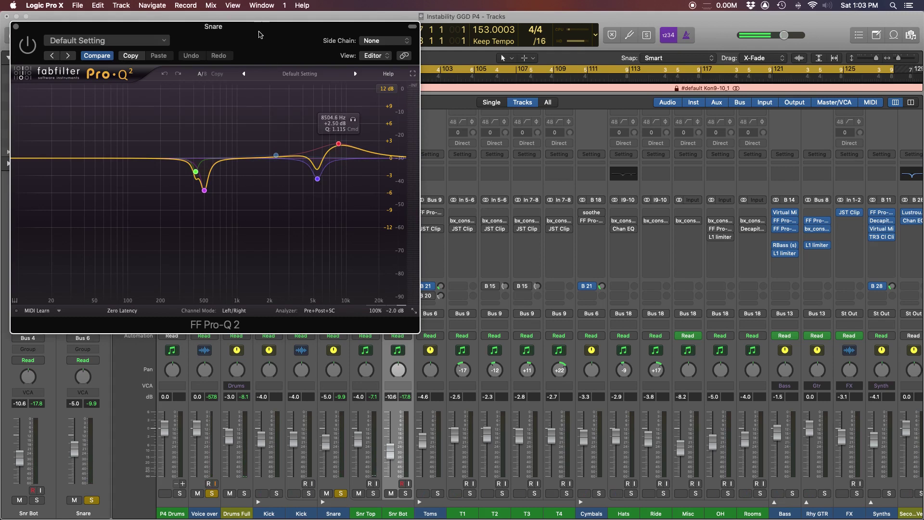
Step: Deepen the Pro-Q 2 cut to 500 Hz at -5.54 dB and A/B the 5.4 kHz band while playing
left_click_drag(261, 34, 702, 32)
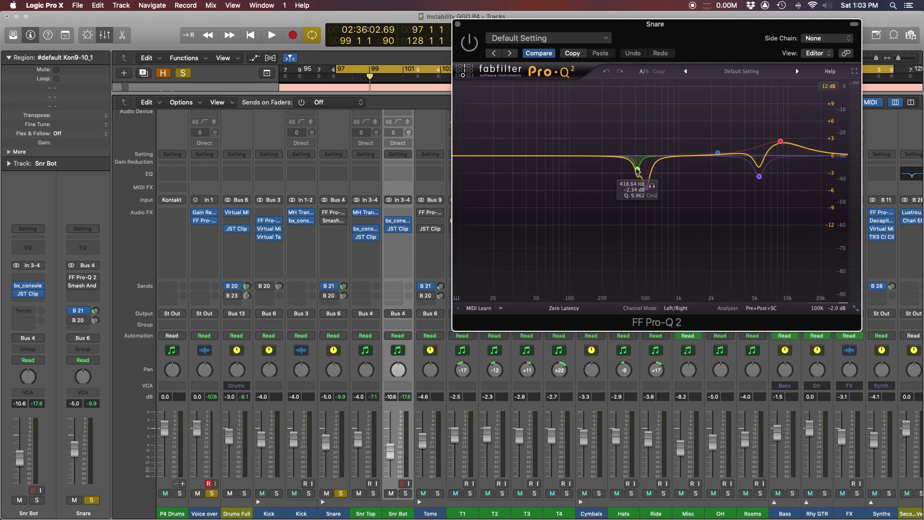
left_click_drag(641, 182, 645, 204)
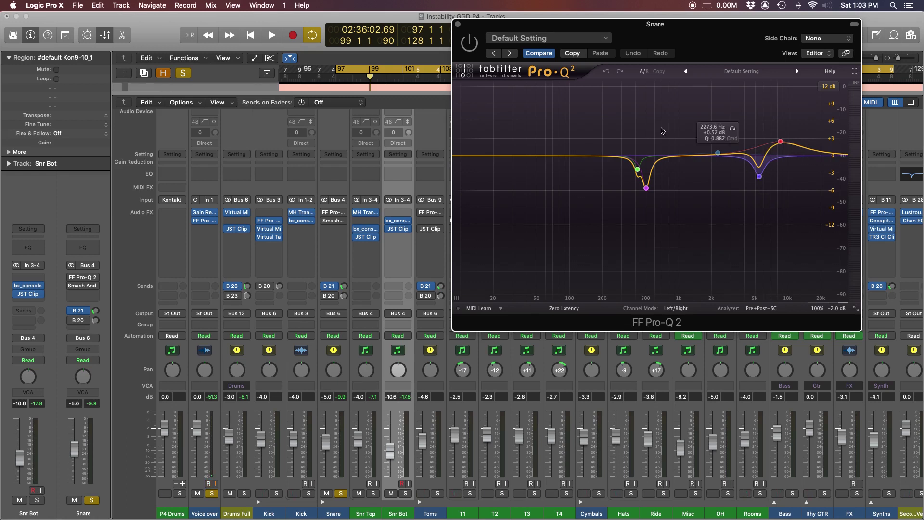
key("space")
left_click(469, 43)
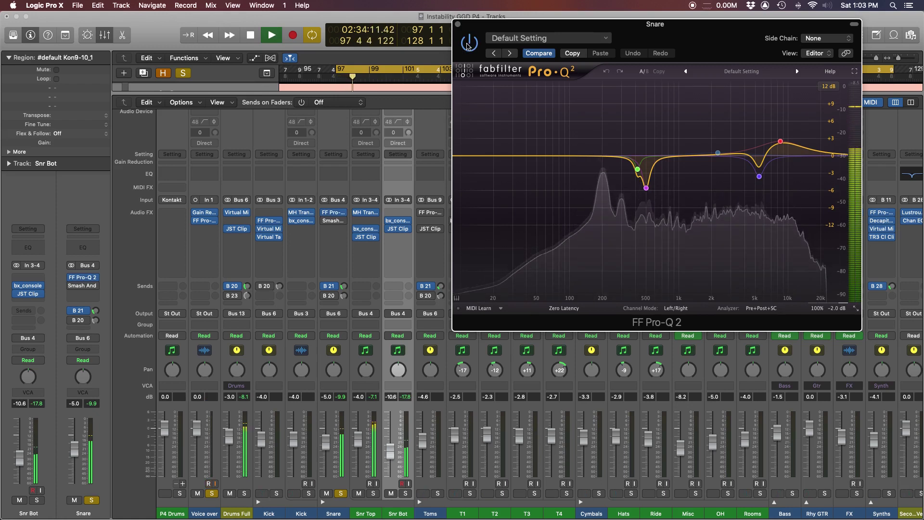
mouse_move(759, 177)
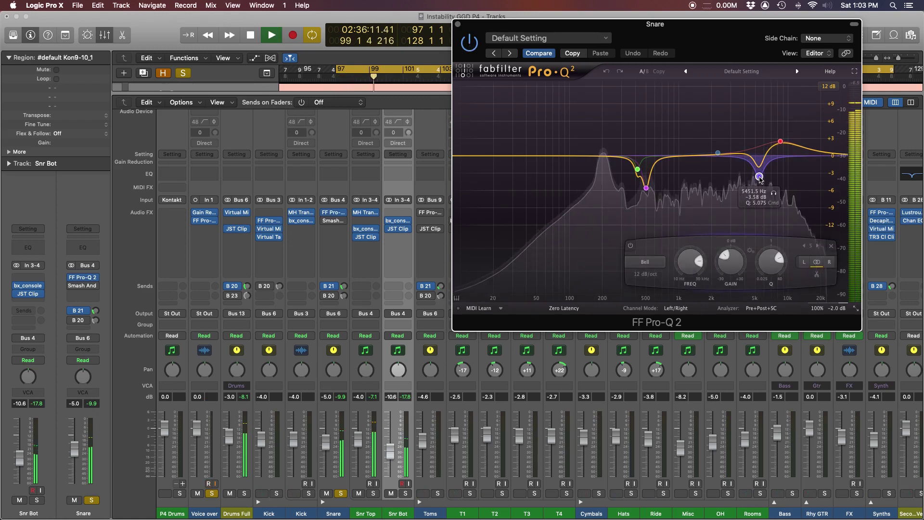
left_click(631, 245)
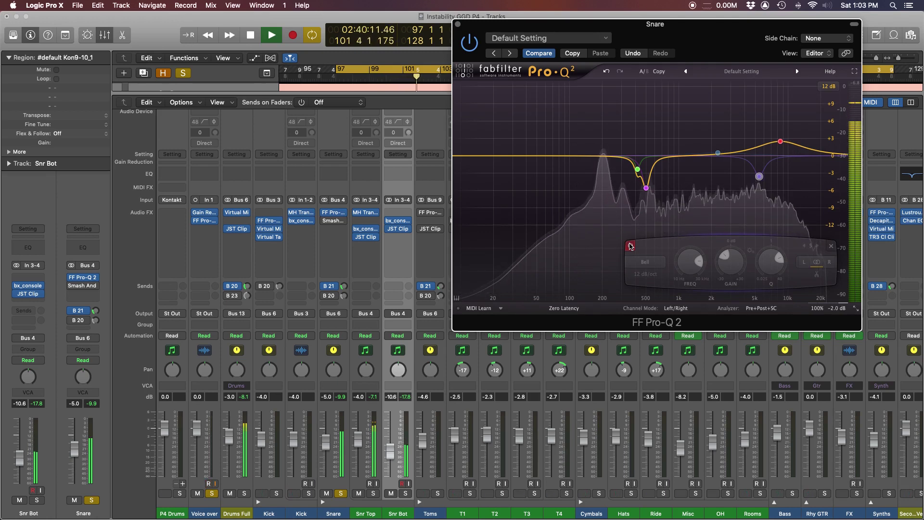
left_click(630, 245)
key("space")
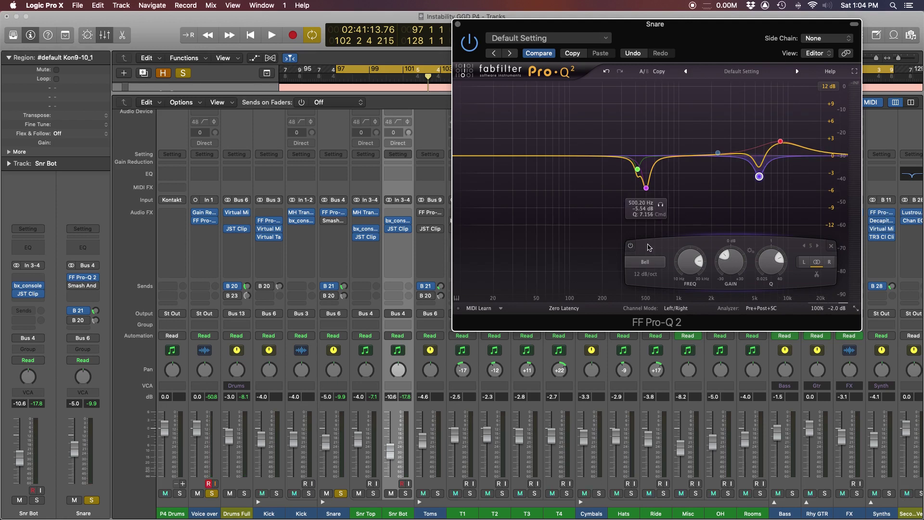
Step: Solo and test-boost band 5 then undo, A/B the 500 Hz band, and close the EQ
key("space")
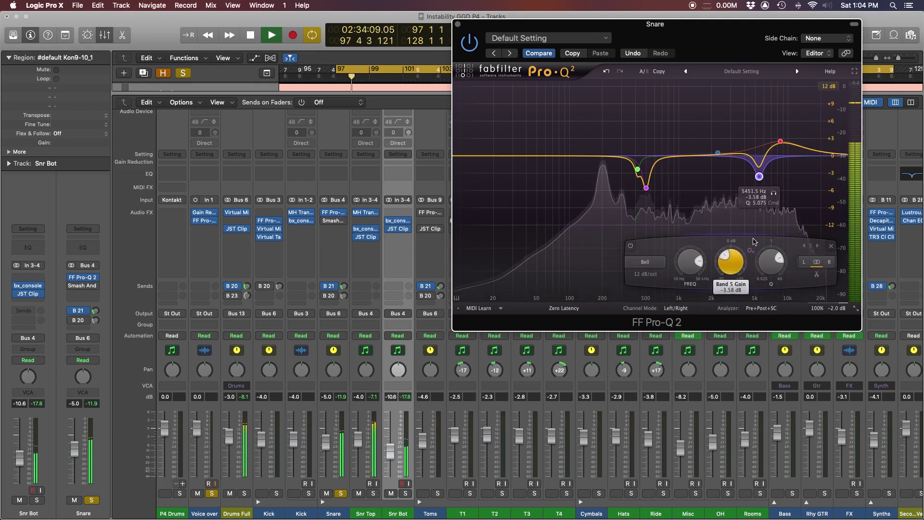
left_click(773, 193)
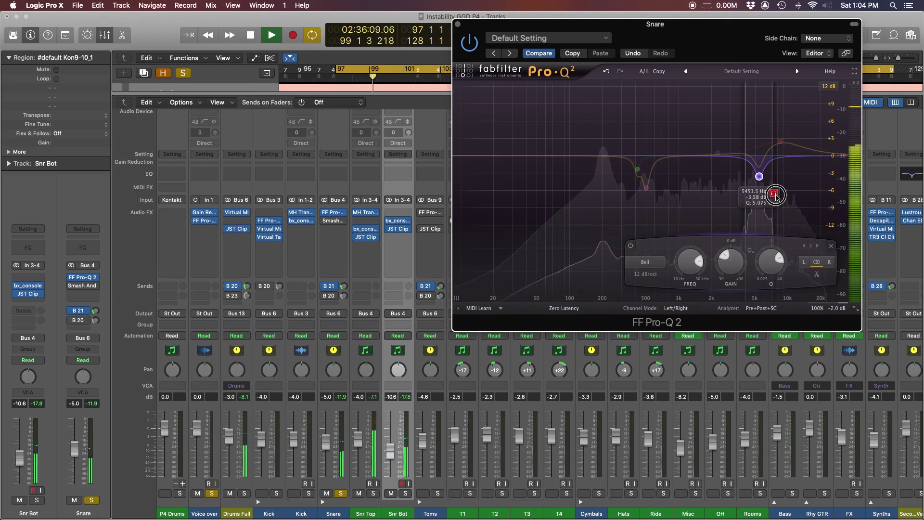
left_click_drag(731, 263, 729, 213)
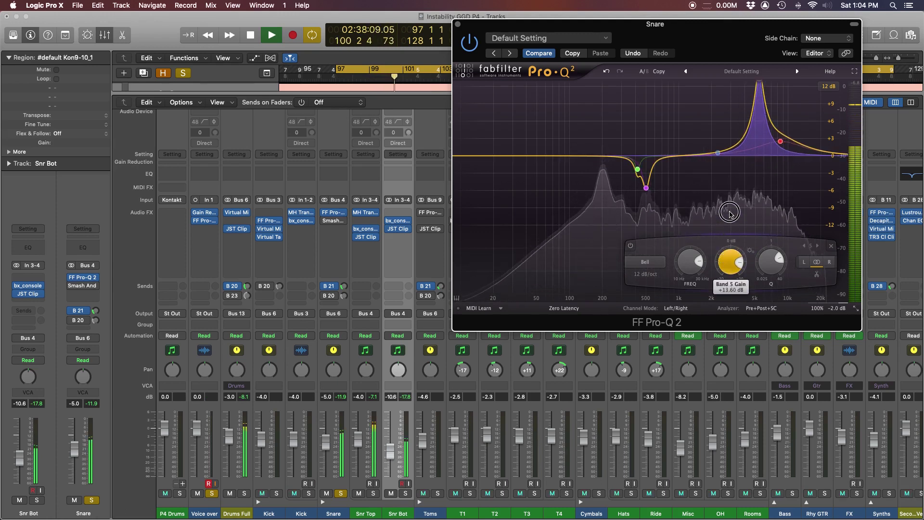
left_click(606, 71)
left_click(631, 246)
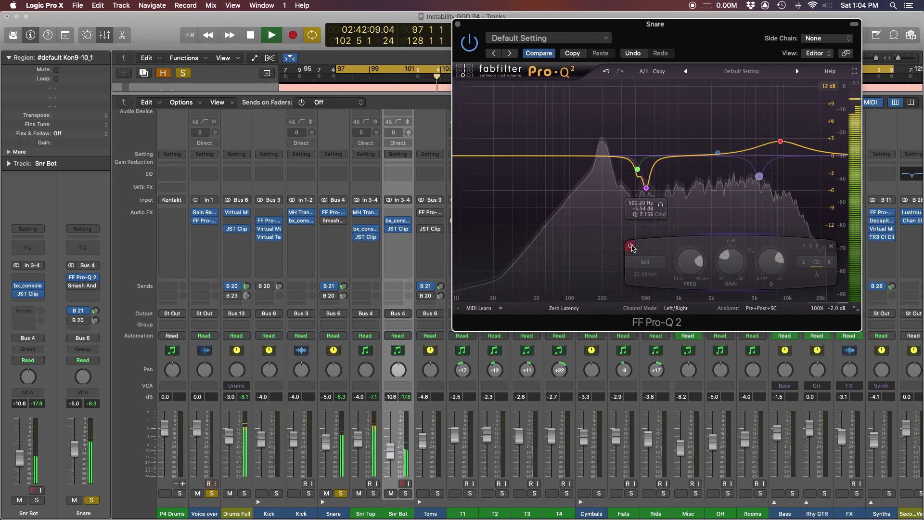
left_click(631, 246)
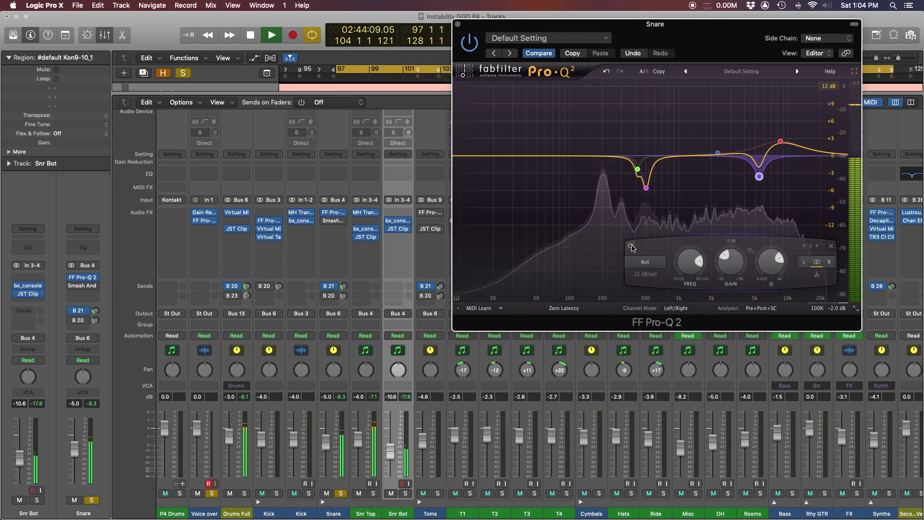
key("space")
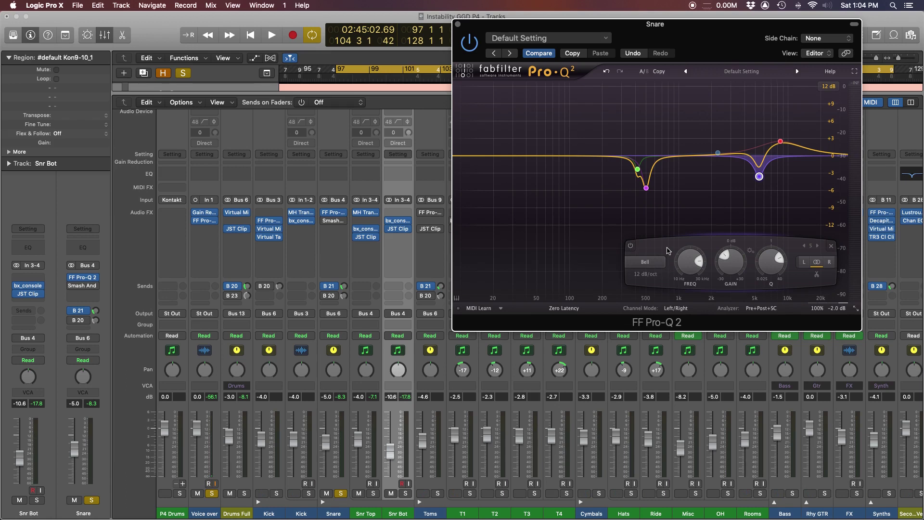
mouse_move(837, 307)
left_click(458, 24)
Step: Bring up the Snare's Smash And Grab and review its Output and Beef settings
left_click(335, 223)
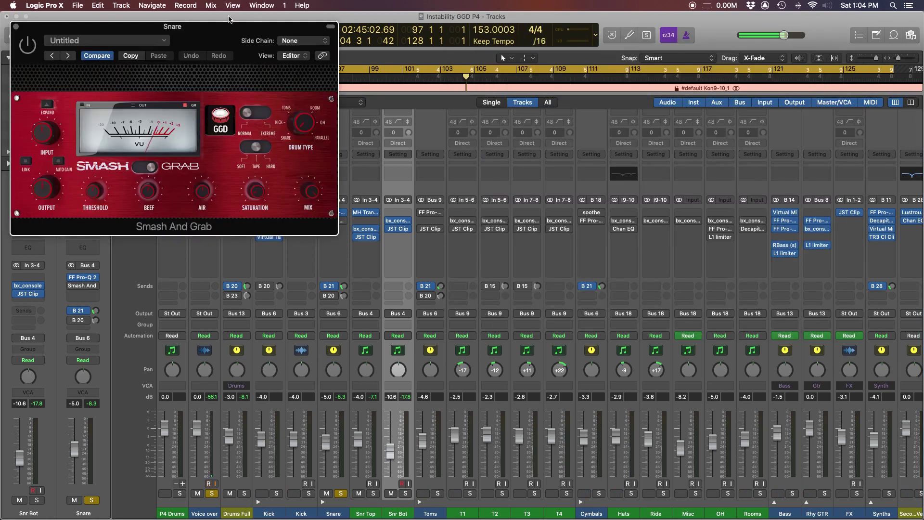
left_click_drag(182, 36, 327, 62)
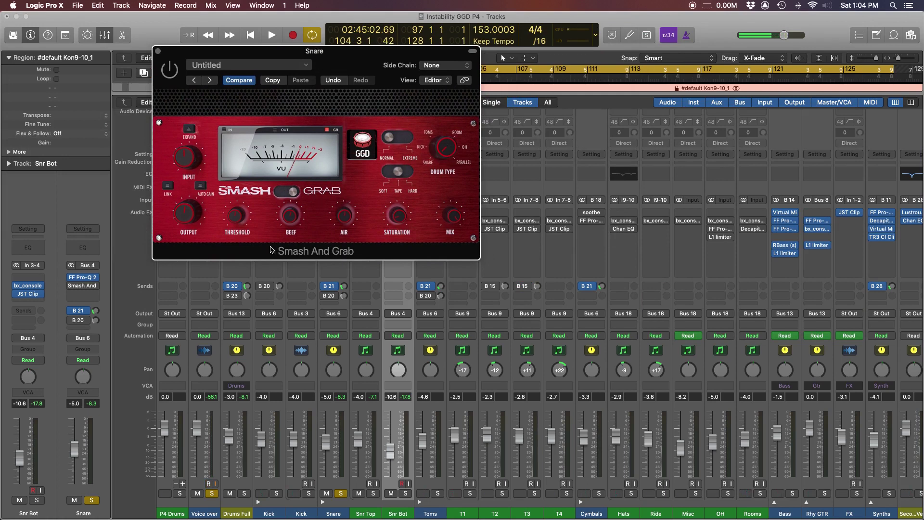
left_click(181, 218)
left_click(287, 220)
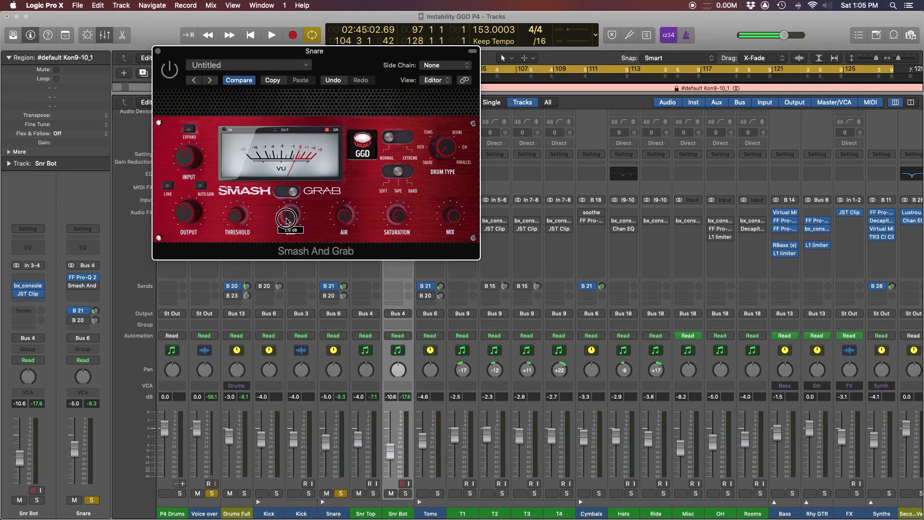
mouse_move(344, 215)
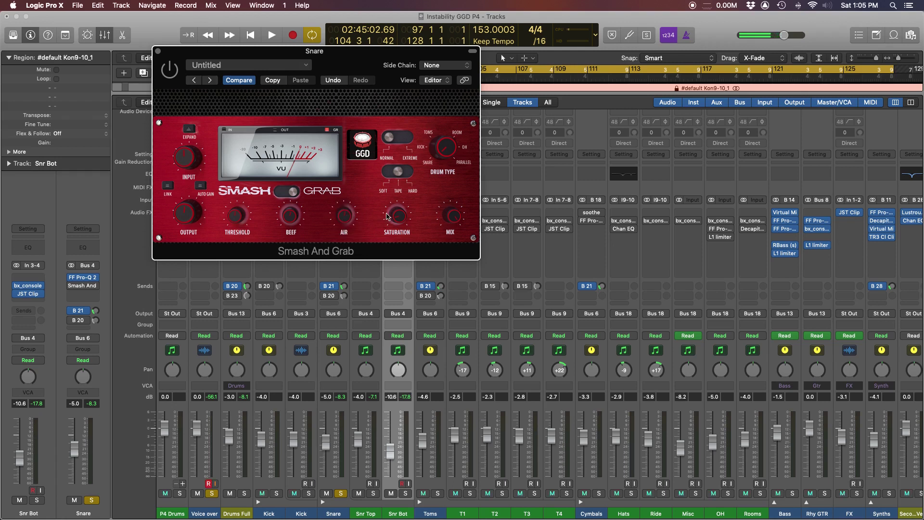
mouse_move(403, 217)
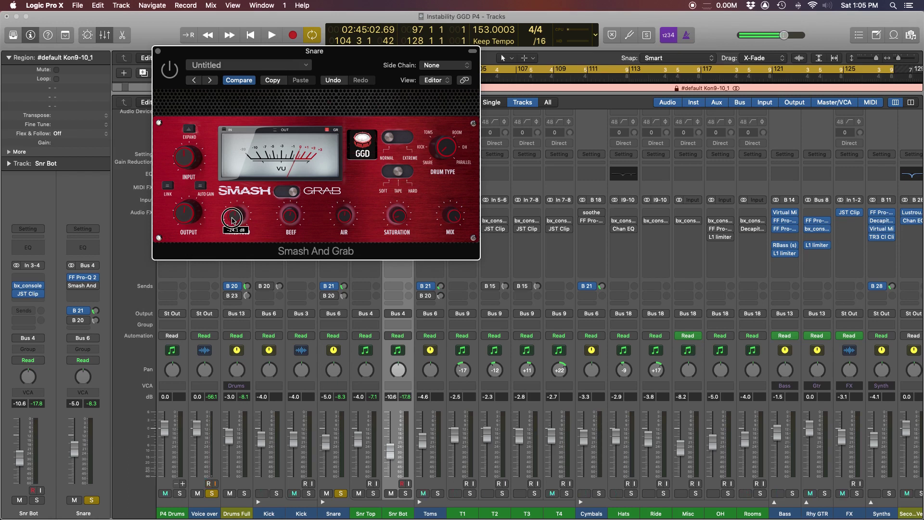
left_click_drag(330, 61, 519, 71)
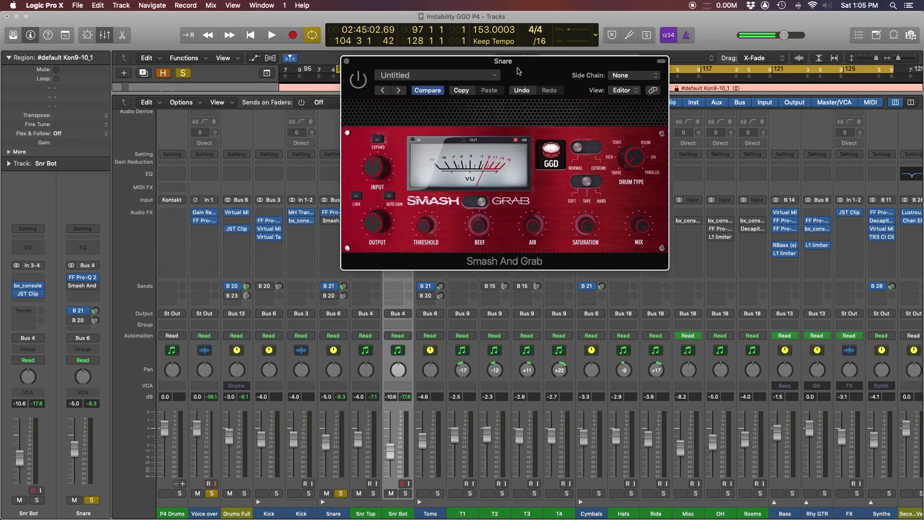
Step: A/B Smash And Grab twice during playback around bar 102, leave it on, and close it
key("space")
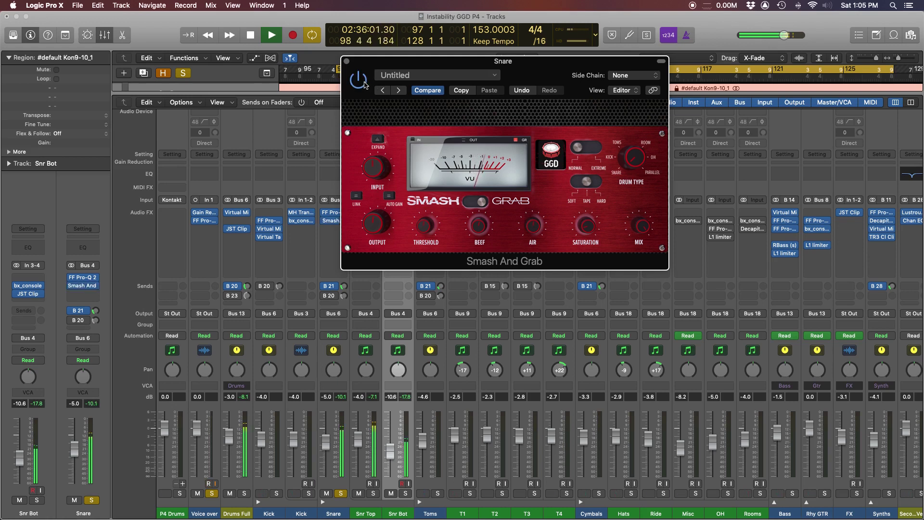
left_click(363, 83)
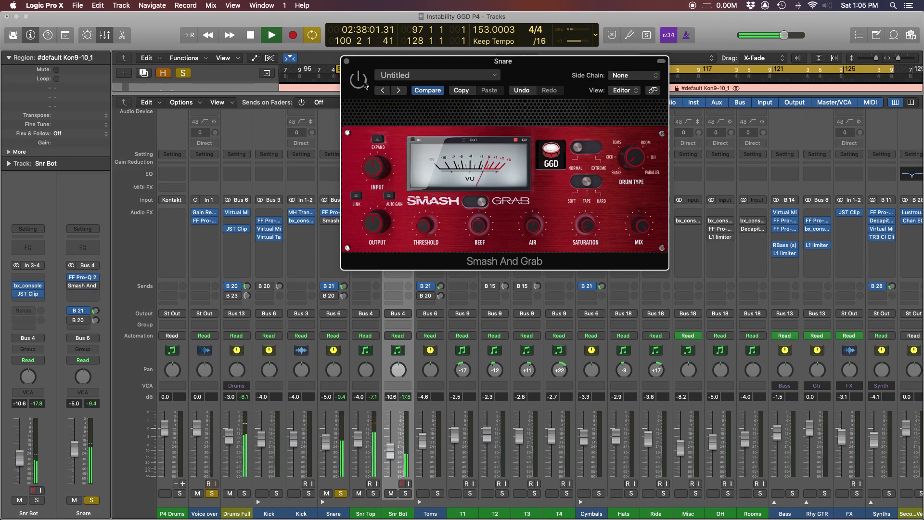
left_click(363, 83)
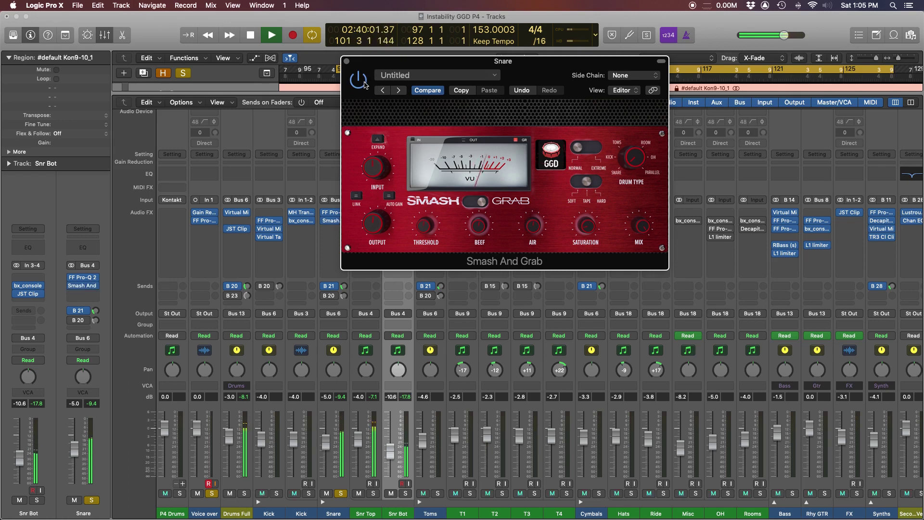
left_click(363, 83)
left_click(364, 83)
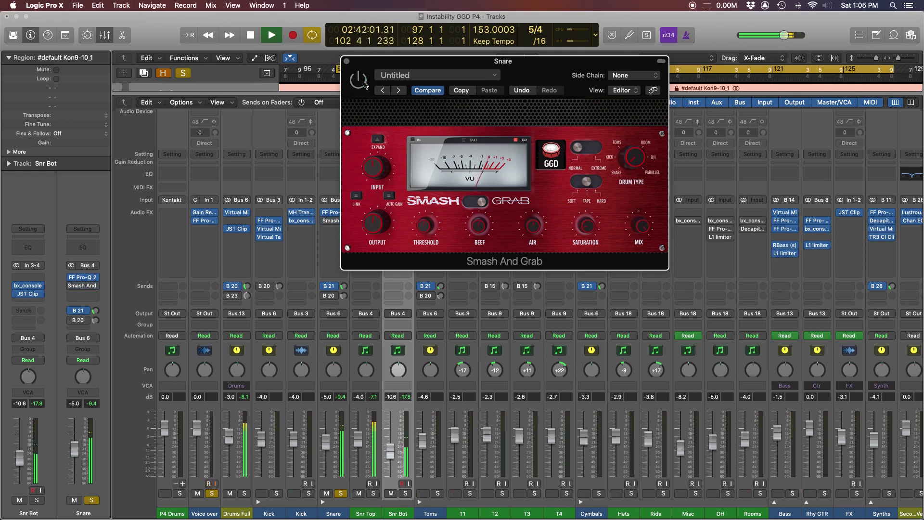
left_click_drag(433, 61, 565, 148)
left_click(439, 78)
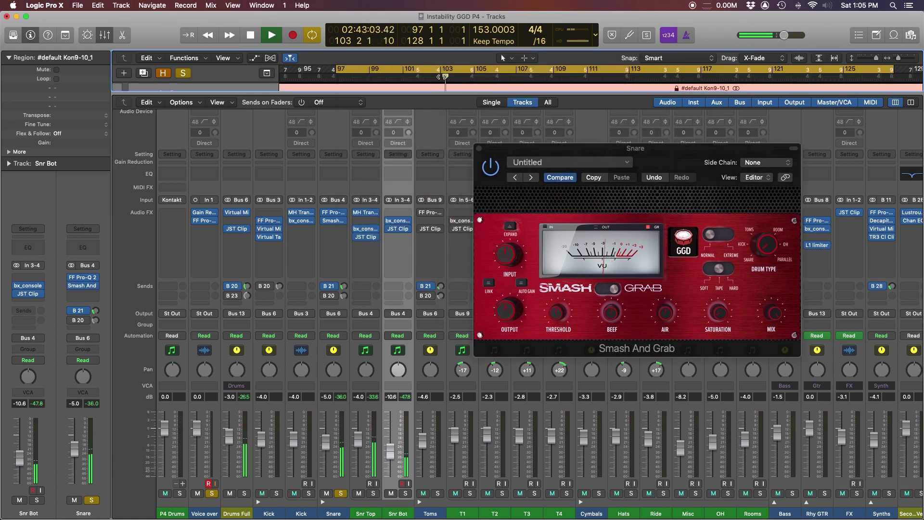
left_click(429, 79)
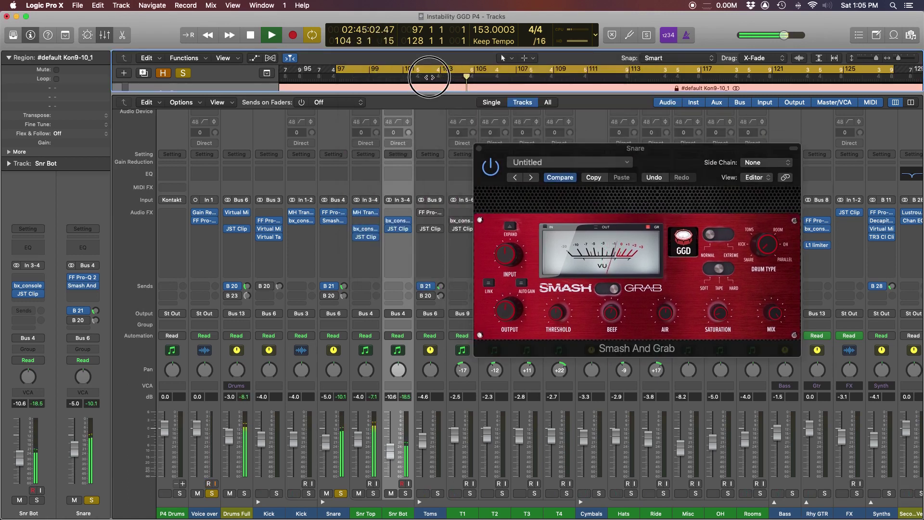
left_click_drag(495, 149, 468, 112)
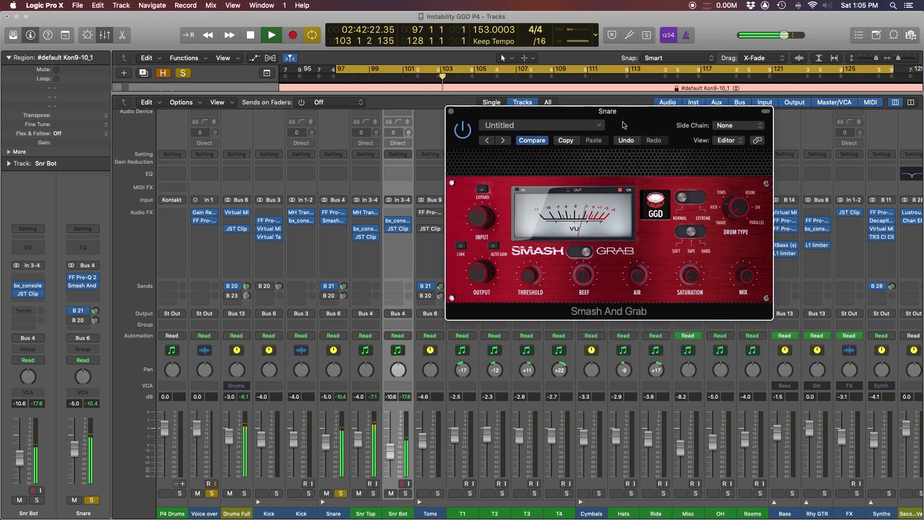
key("space")
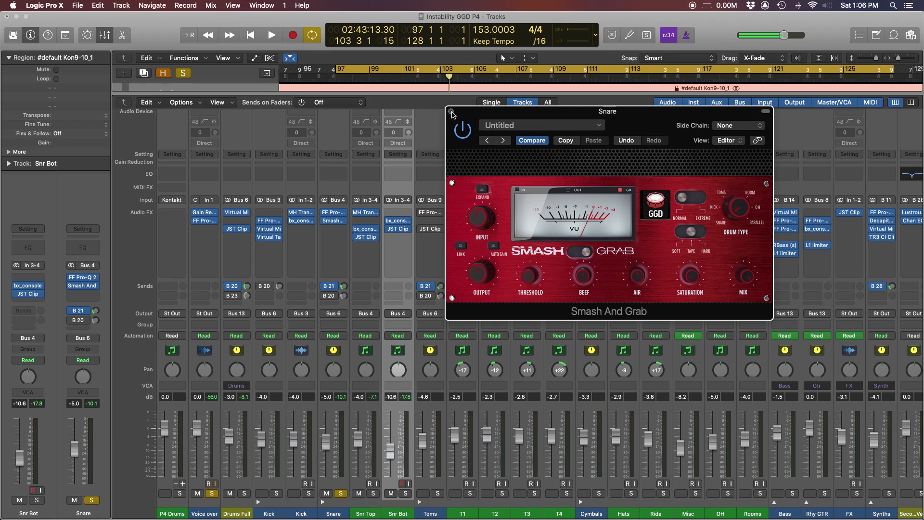
left_click(451, 112)
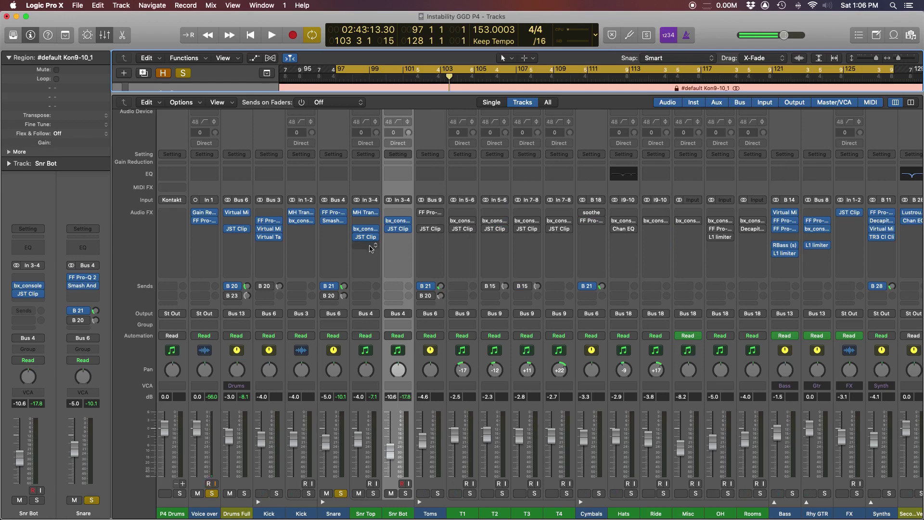